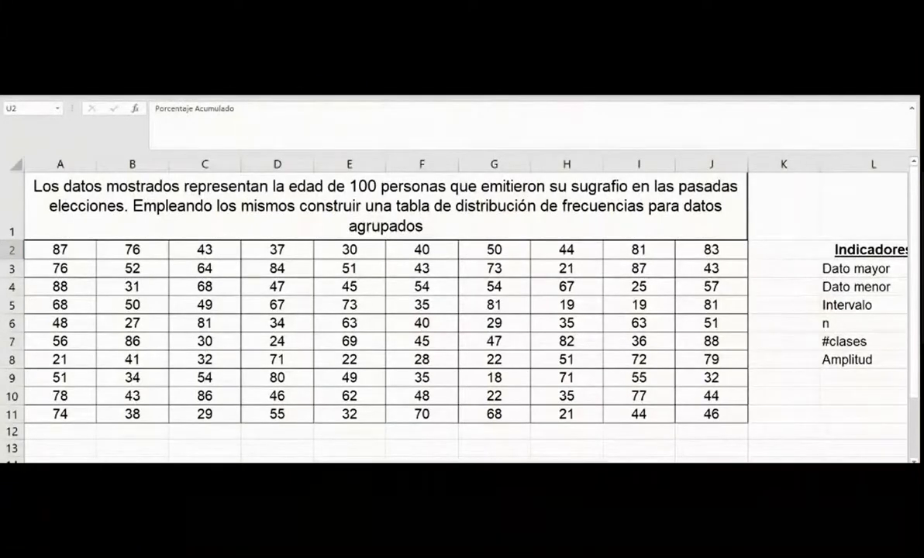
Examine the Indicadores list with its calculation rules and the first and last cells of the age data, A2 and J11.
scroll(710, 288, "right", 3)
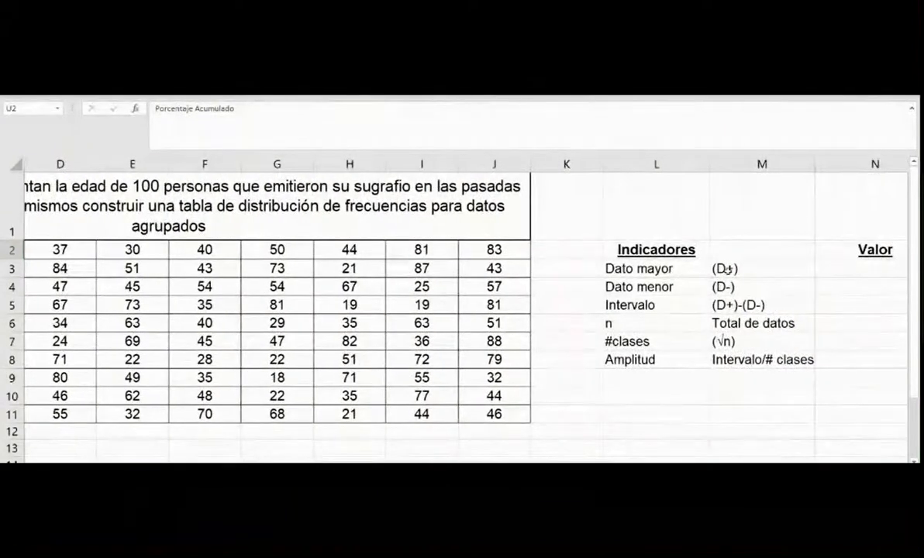
left_click(699, 304)
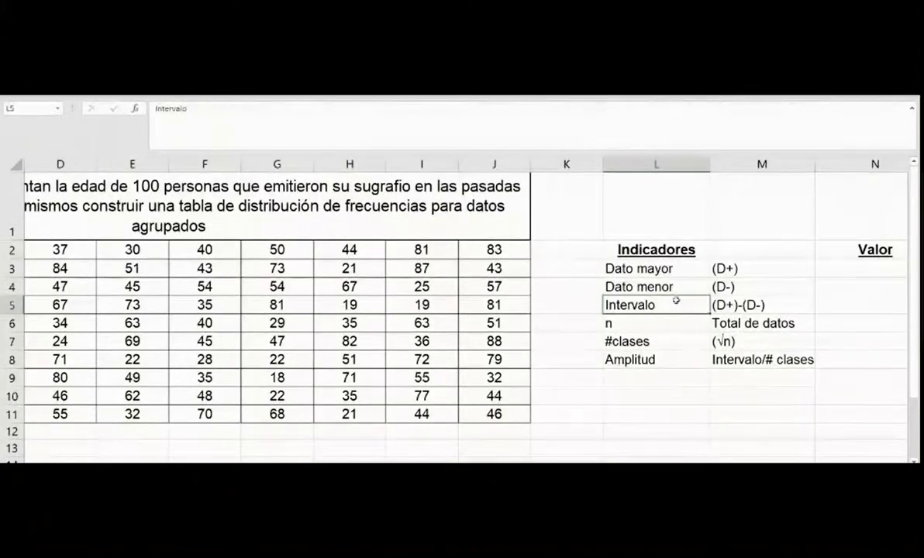
left_click(674, 324)
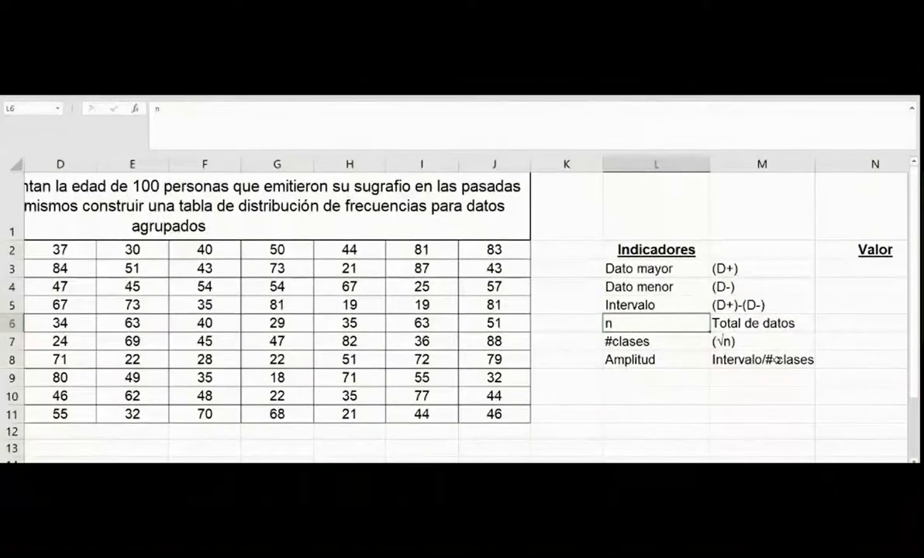
left_click_drag(706, 470, 665, 470)
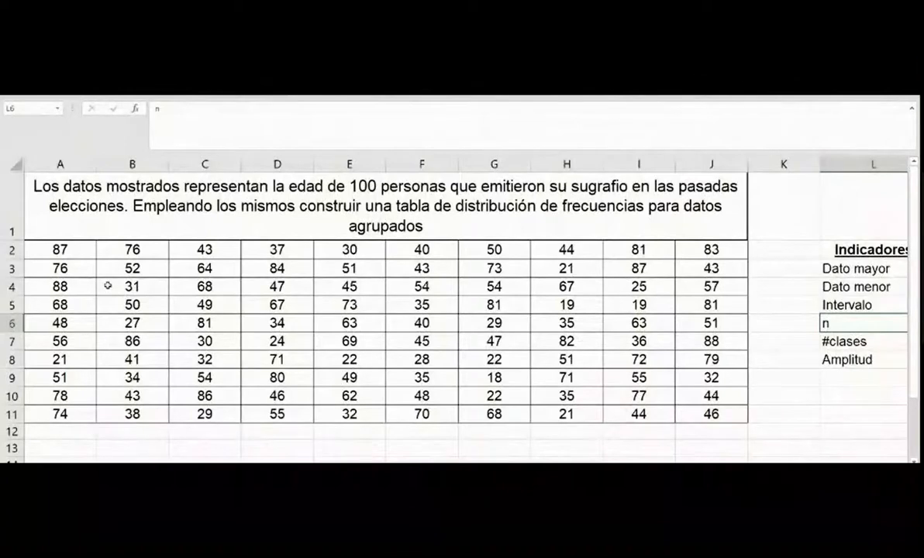
left_click_drag(84, 250, 703, 402)
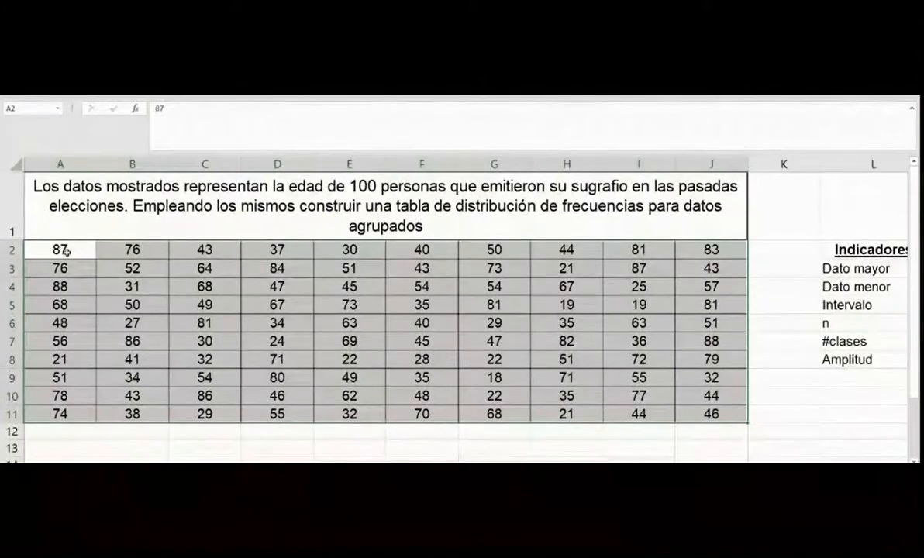
left_click(710, 413)
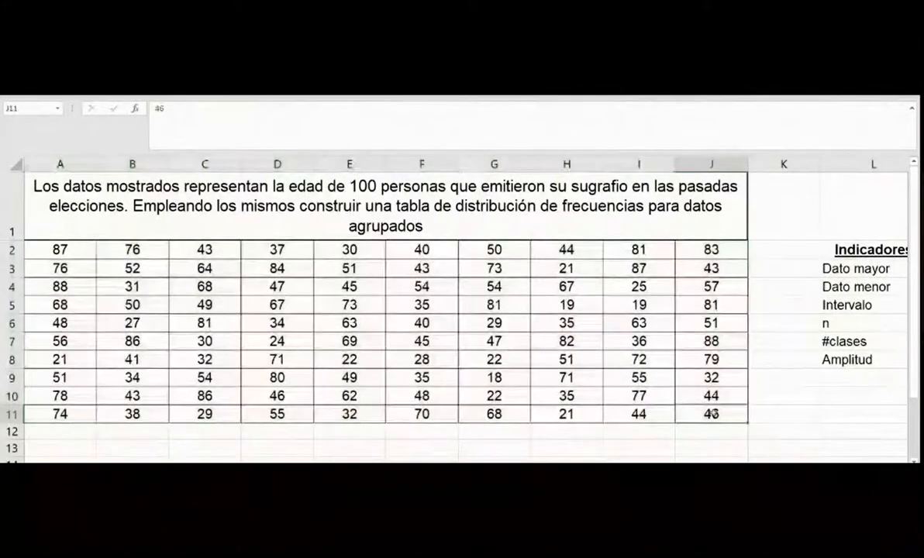
left_click(75, 250)
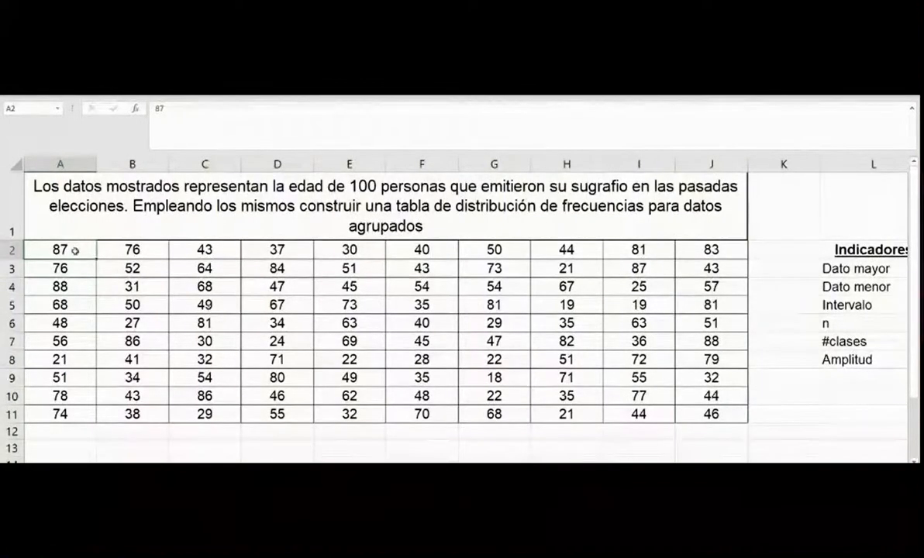
left_click(703, 412)
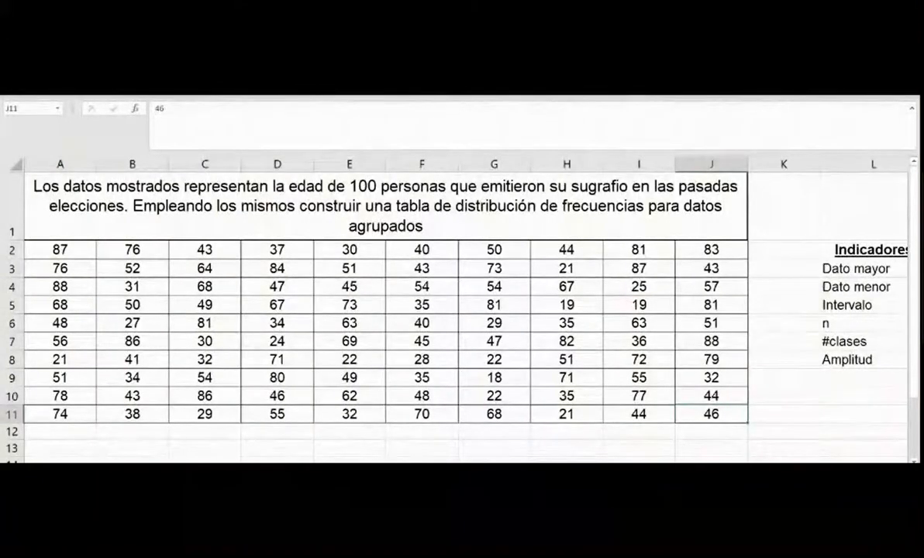
Calculate the Dato mayor value in N3 with =MAX($A$2:$J$11), using absolute references for the data range.
scroll(716, 315, "right", 6)
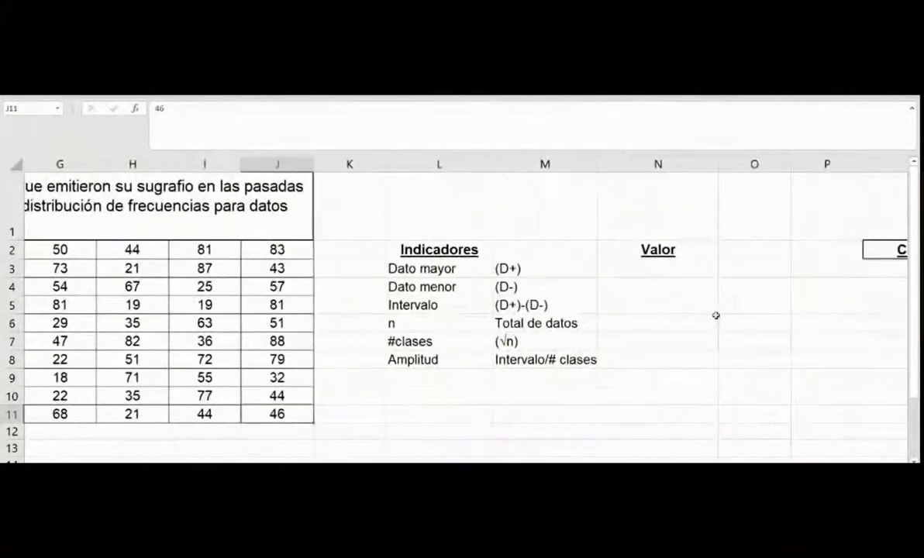
left_click(658, 272)
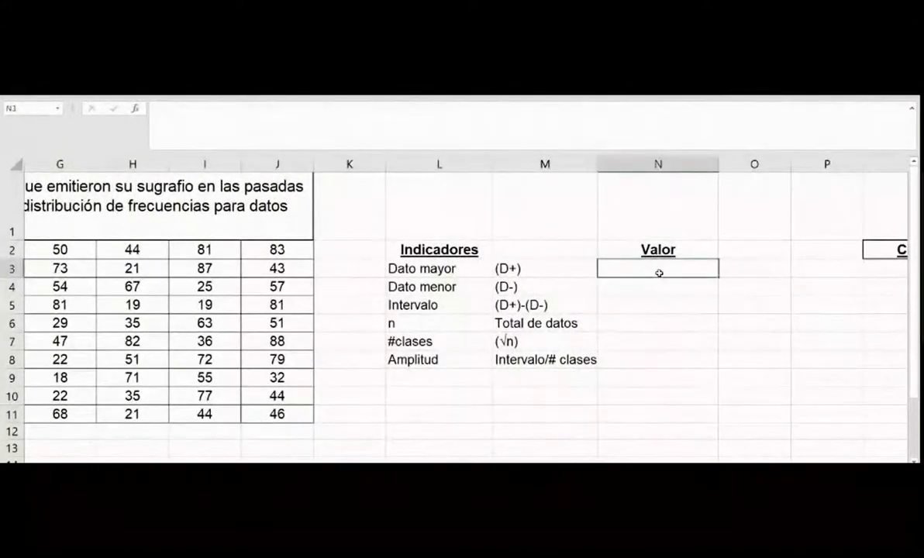
type("=ma")
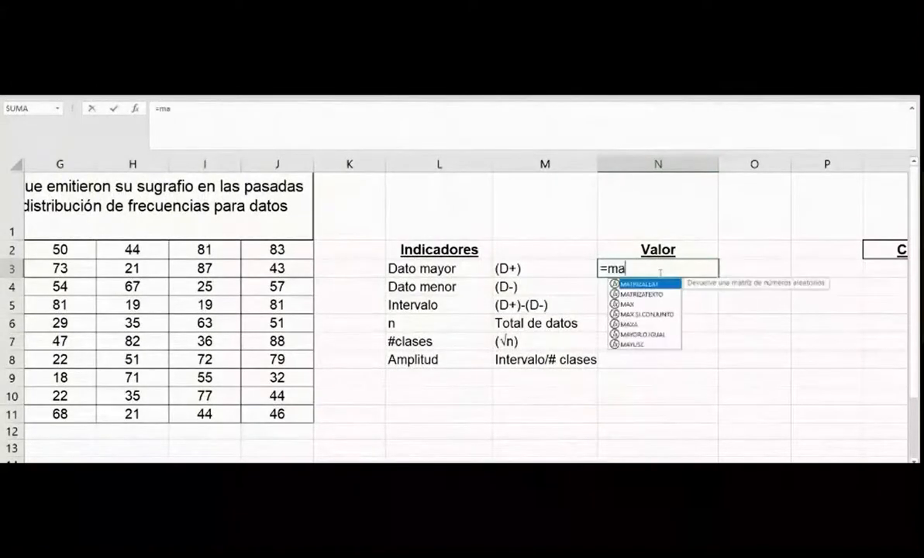
type("x(")
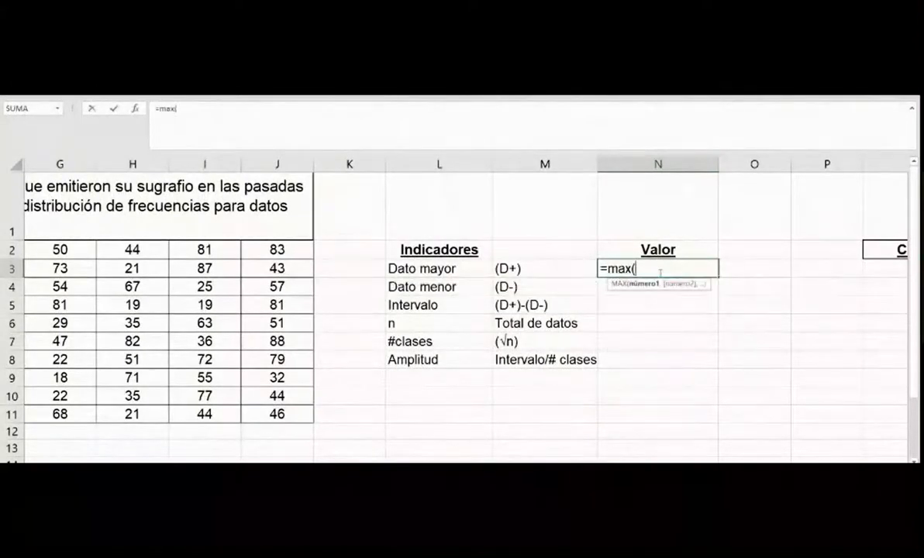
type("a2")
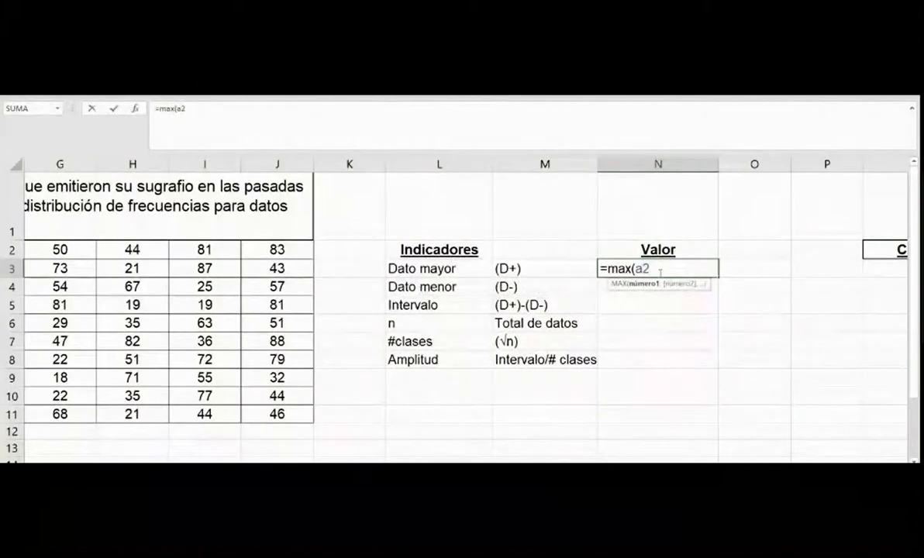
type(":j11")
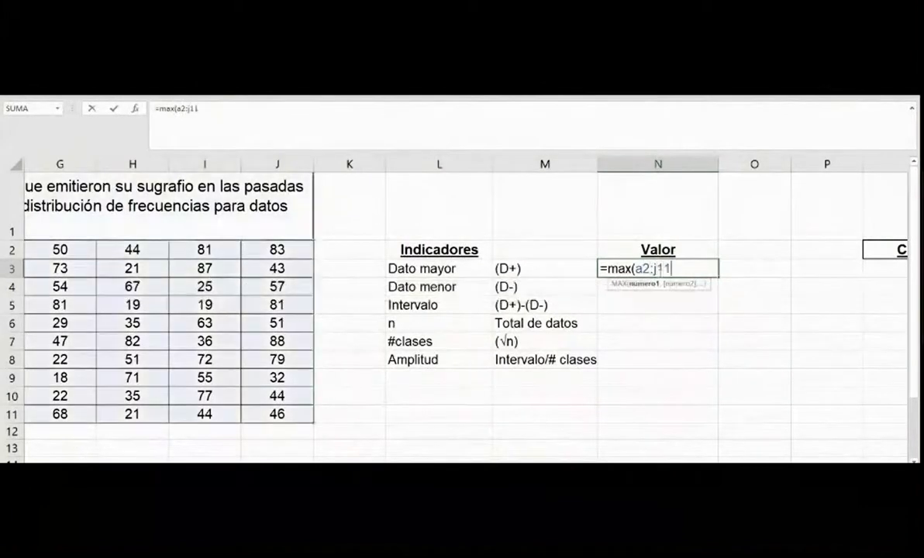
type(")")
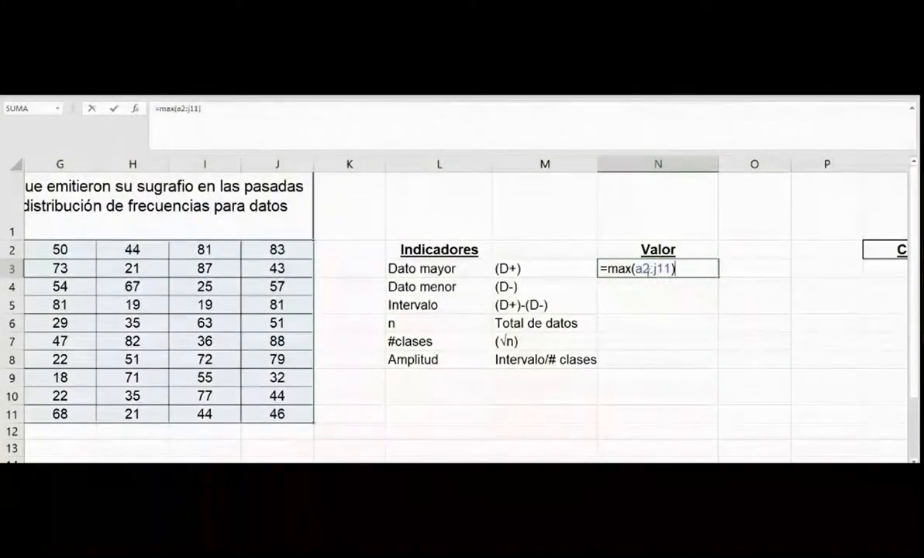
key("F4")
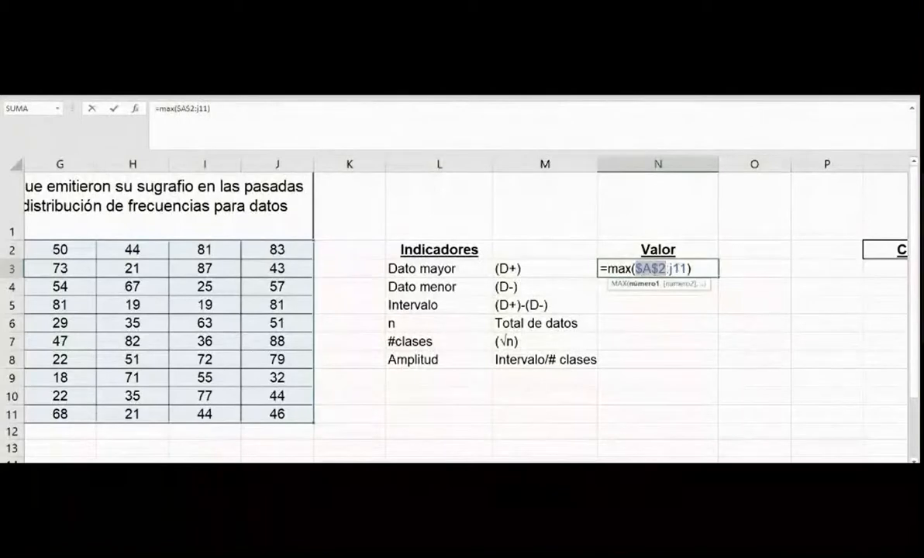
key("Right")
key("Right")
key("F4")
key("Return")
Copy the Dato mayor formula to N4 and change its function to MIN, giving =MIN($A$2:$J$11) for Dato menor.
left_click(678, 267)
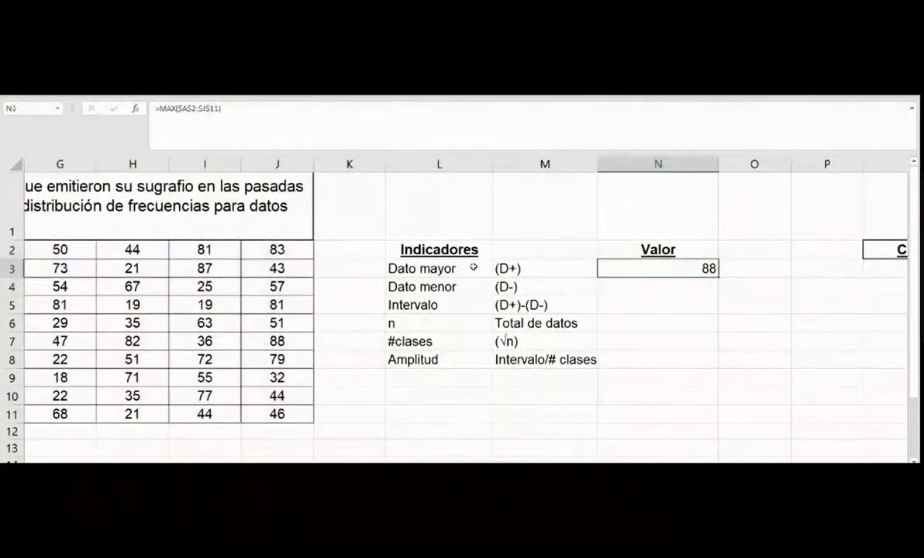
key("ctrl+c")
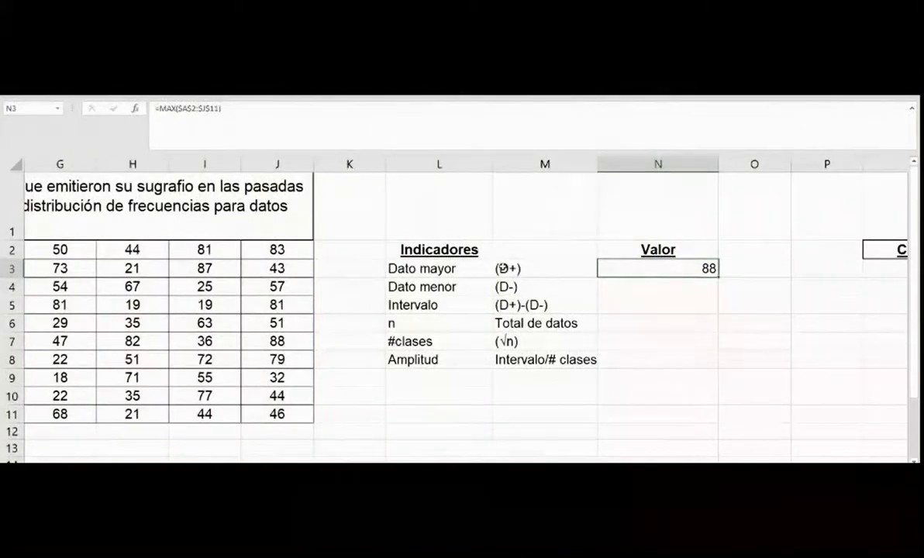
left_click(630, 286)
key("ctrl+v")
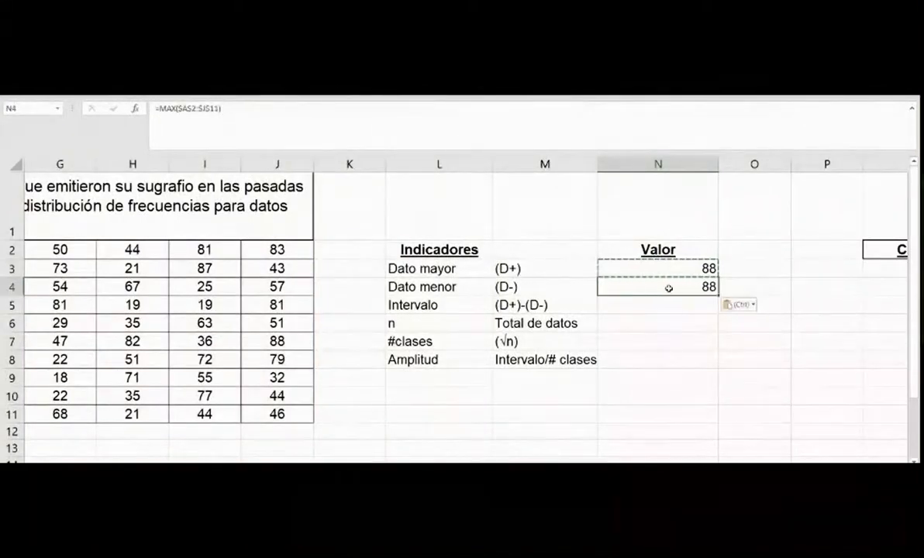
double_click(668, 287)
left_click(635, 285)
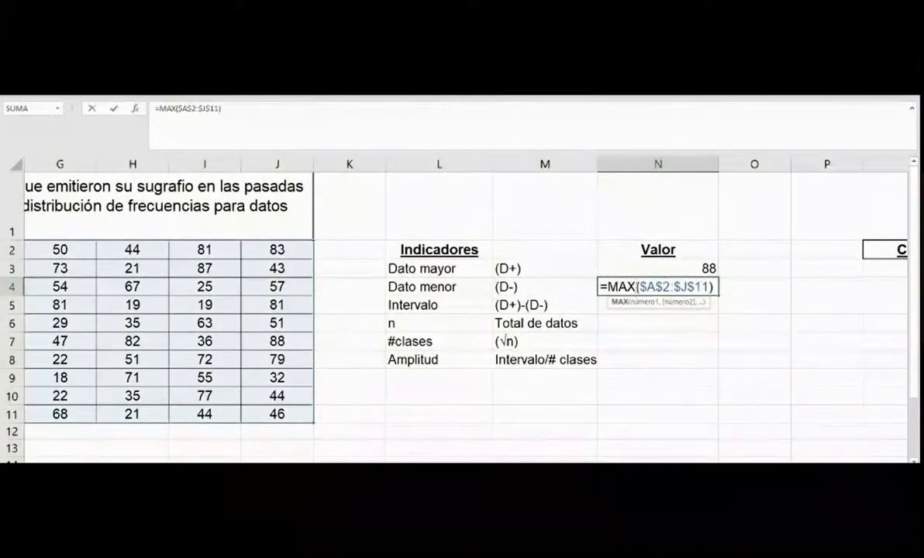
key("BackSpace")
key("BackSpace")
type("in")
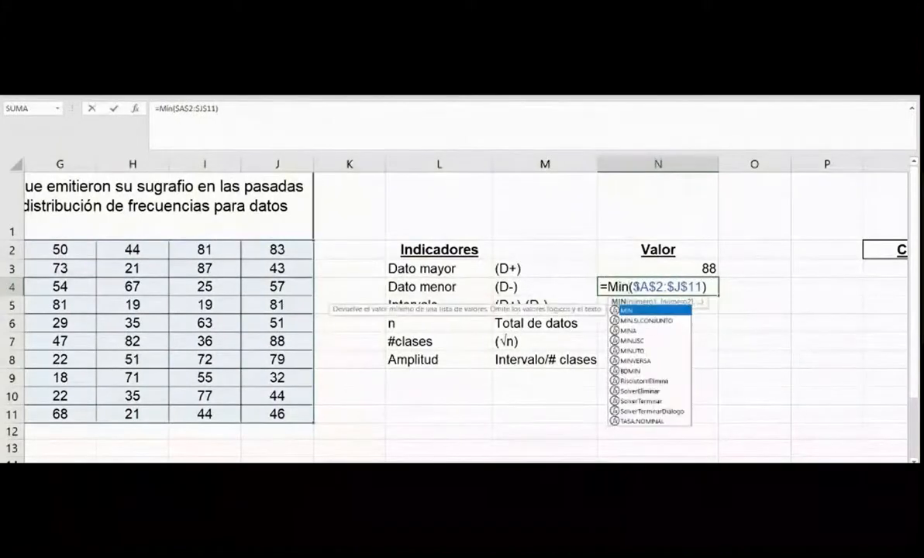
double_click(638, 311)
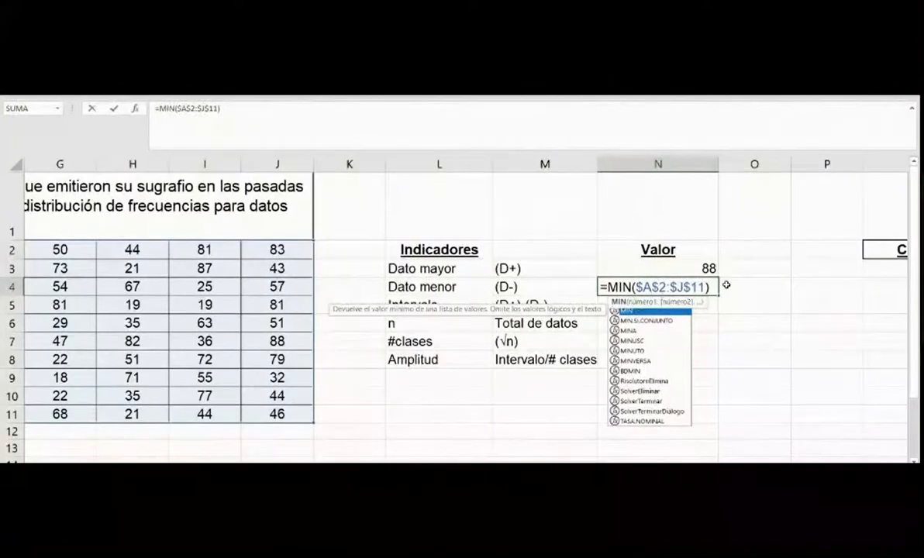
key("ctrl+Return")
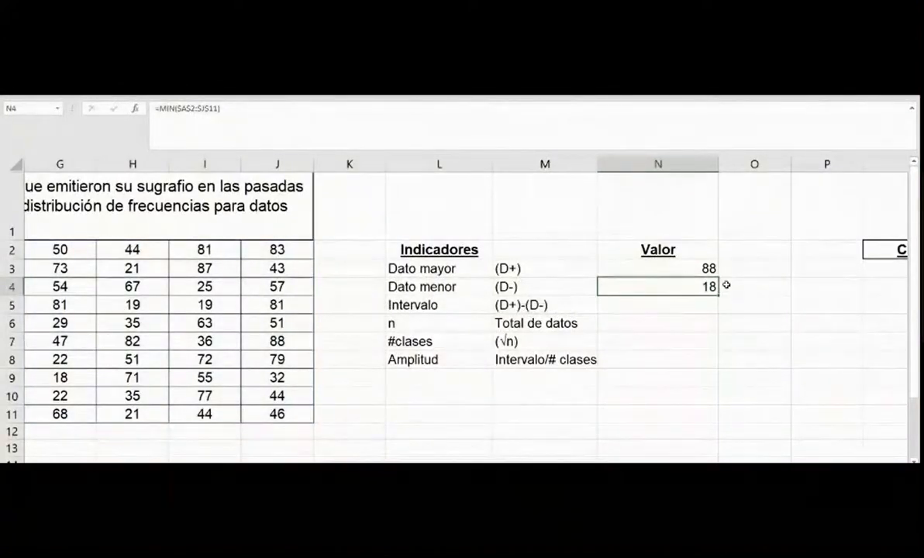
Calculate the Intervalo in N5 by subtracting Dato menor from Dato mayor with =N3-N4.
key("Down")
type("=")
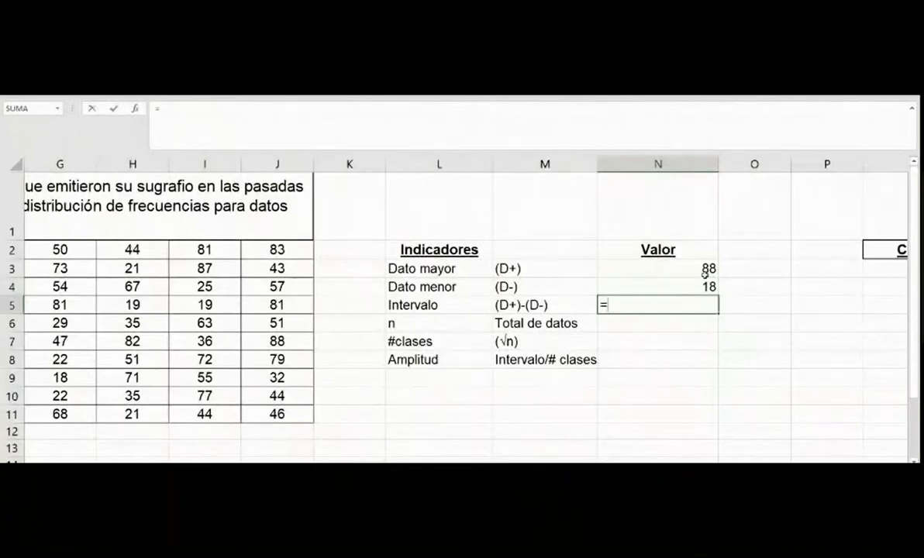
left_click(702, 271)
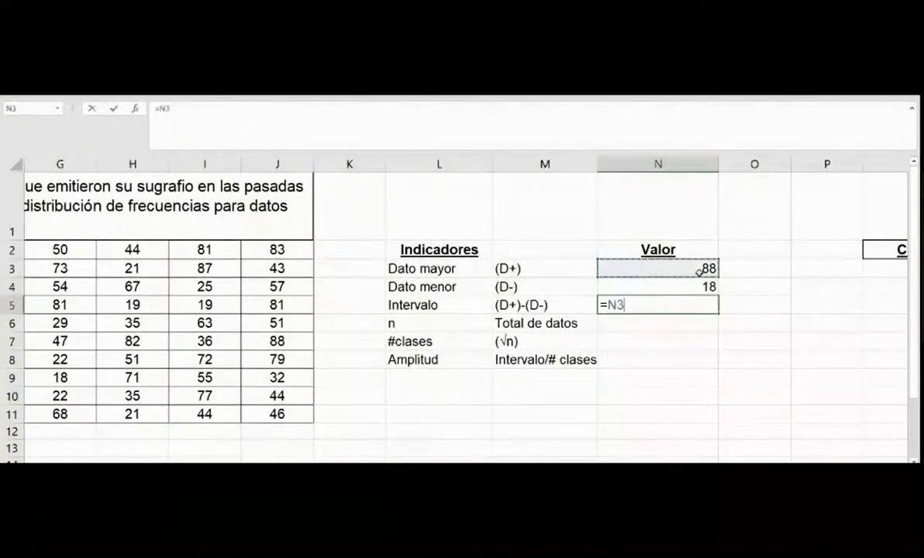
type("-")
left_click(698, 284)
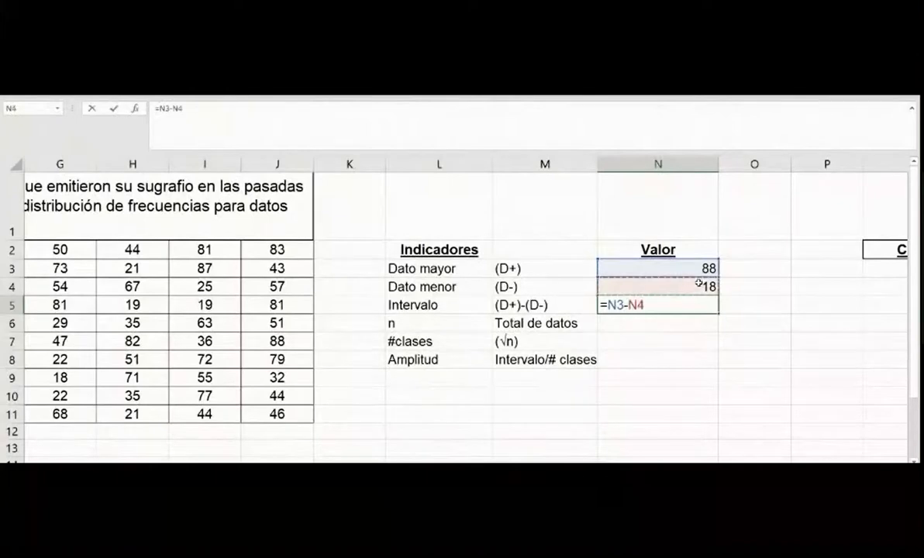
key("Return")
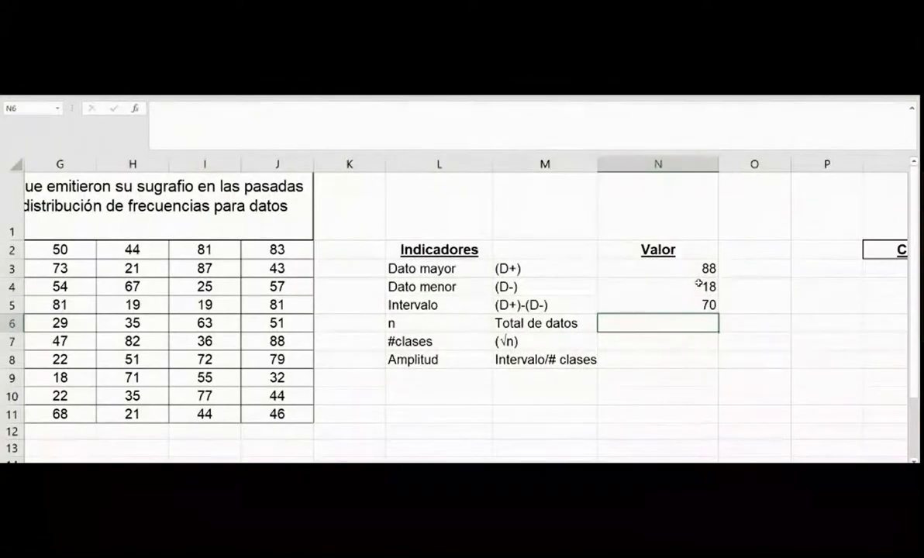
Count the total data for n in N6 with =CONTAR($A$2:$J$11), using absolute references for the range.
type("=con")
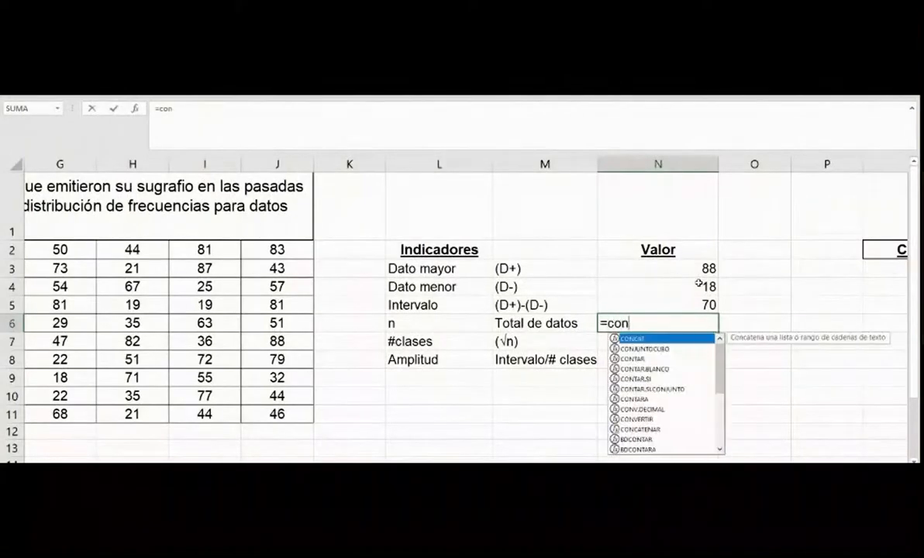
type("tar(")
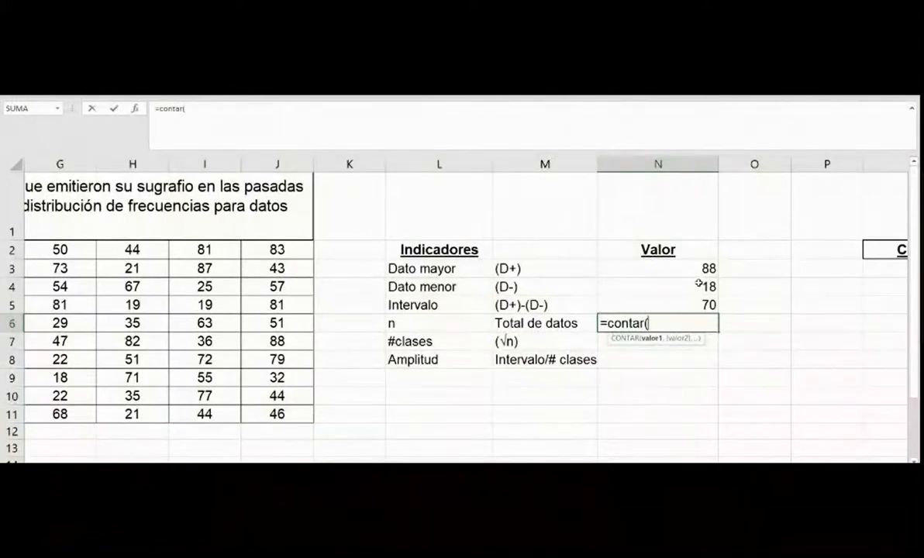
type("a2:j11)")
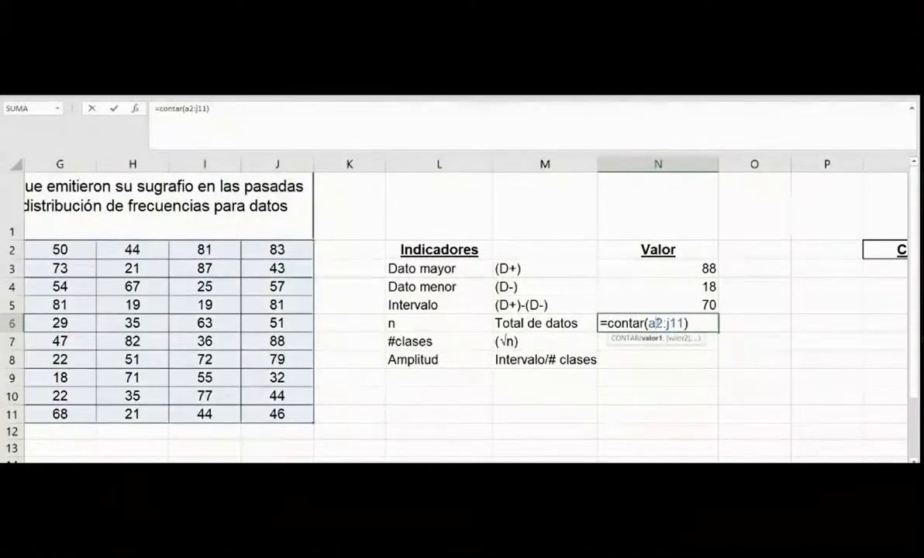
left_click(655, 323)
key("F4")
left_click(683, 323)
key("F4")
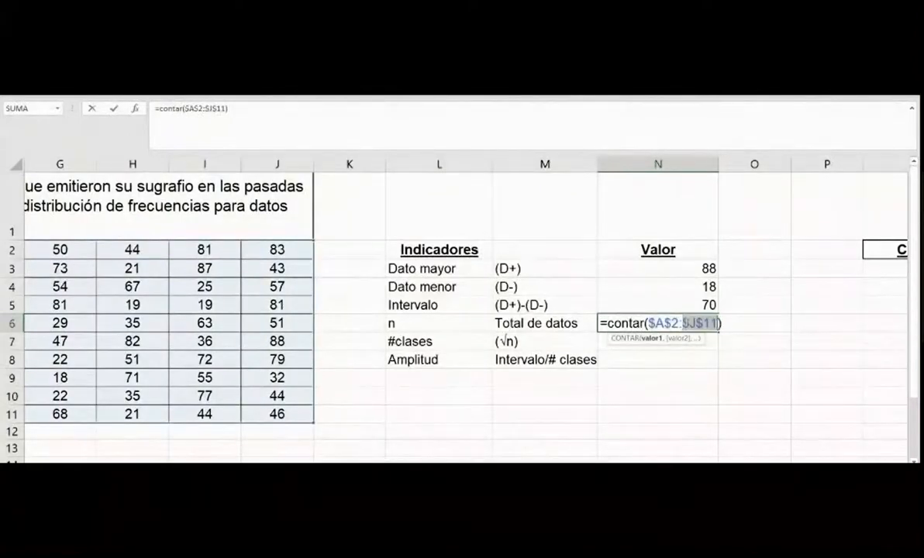
key("Return")
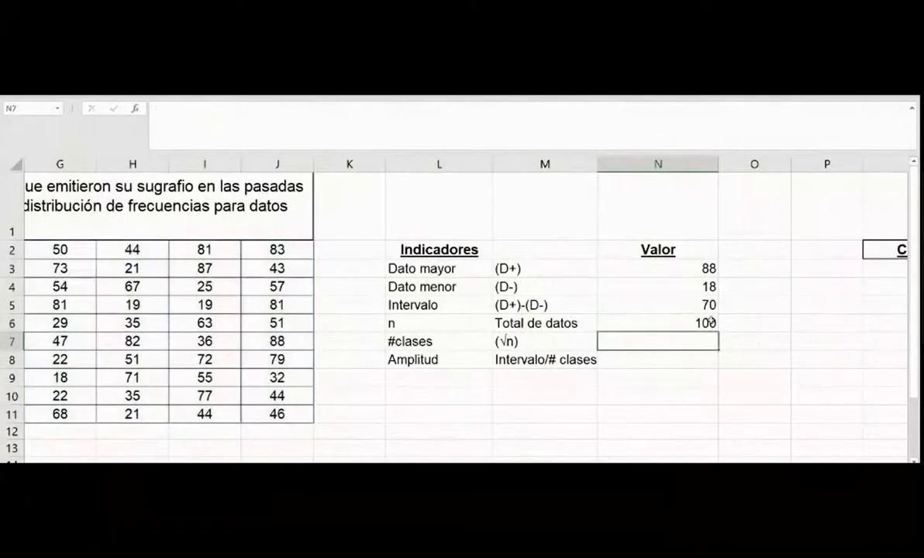
Calculate #clases in N7 with =RAIZ(N6) and center the indicator values in N3:N8.
type("=")
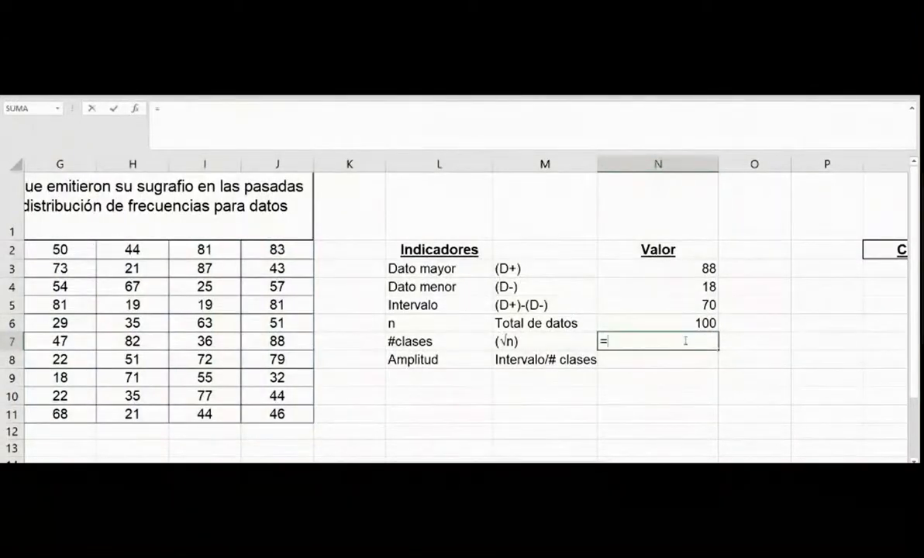
type("raiz(")
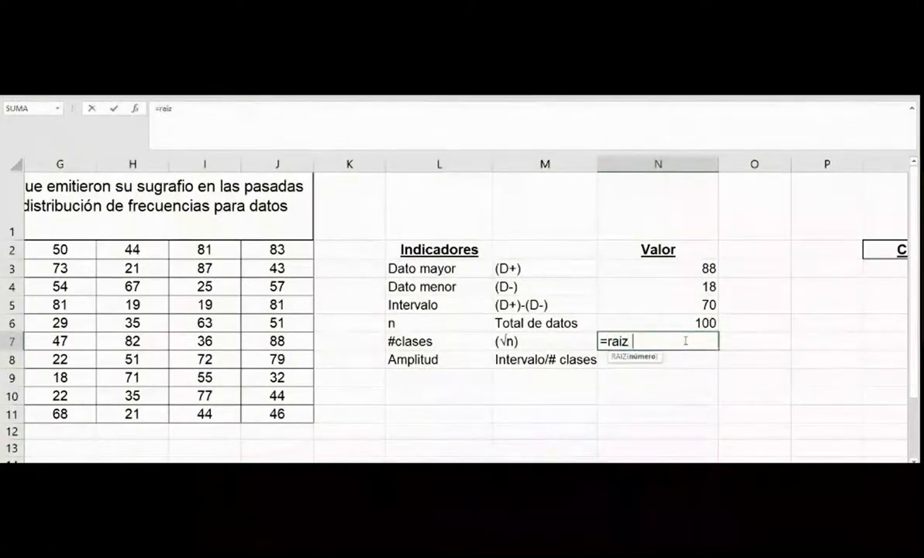
left_click(691, 326)
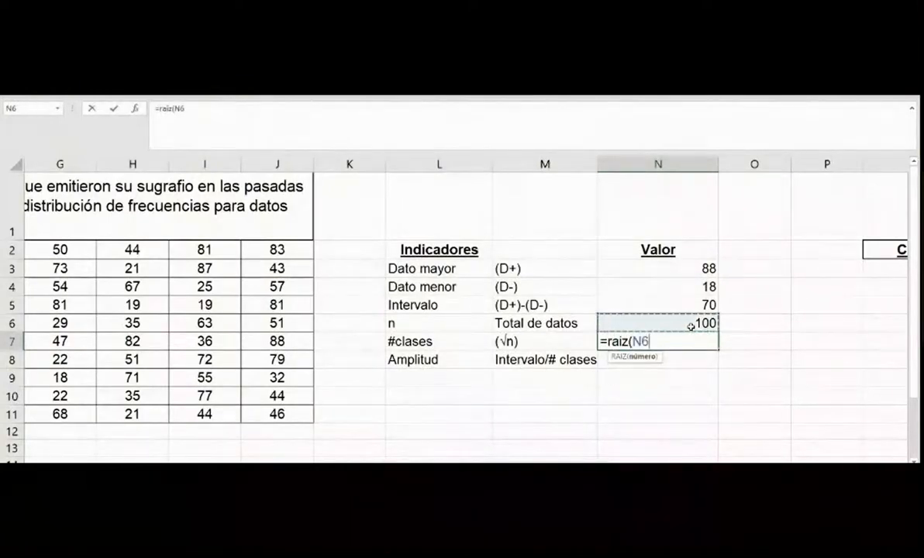
type(")")
key("Return")
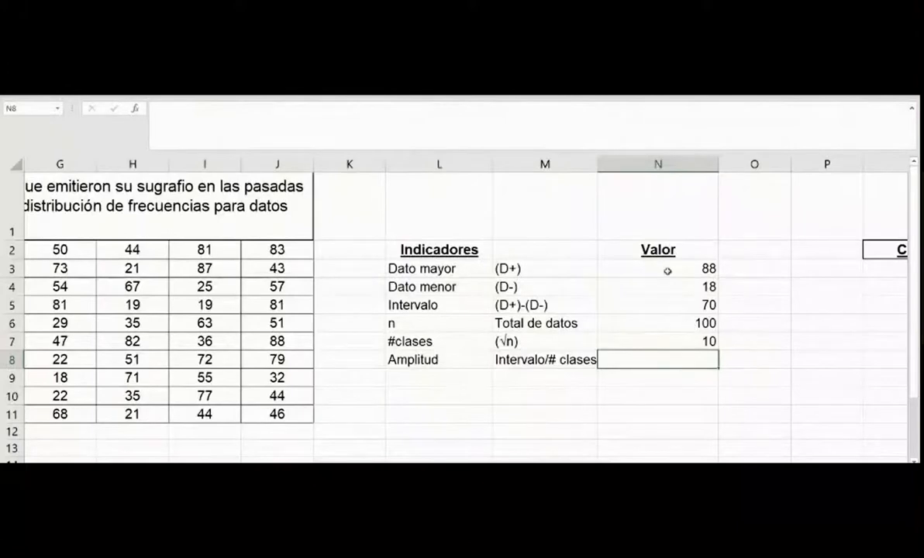
left_click_drag(668, 268, 659, 355)
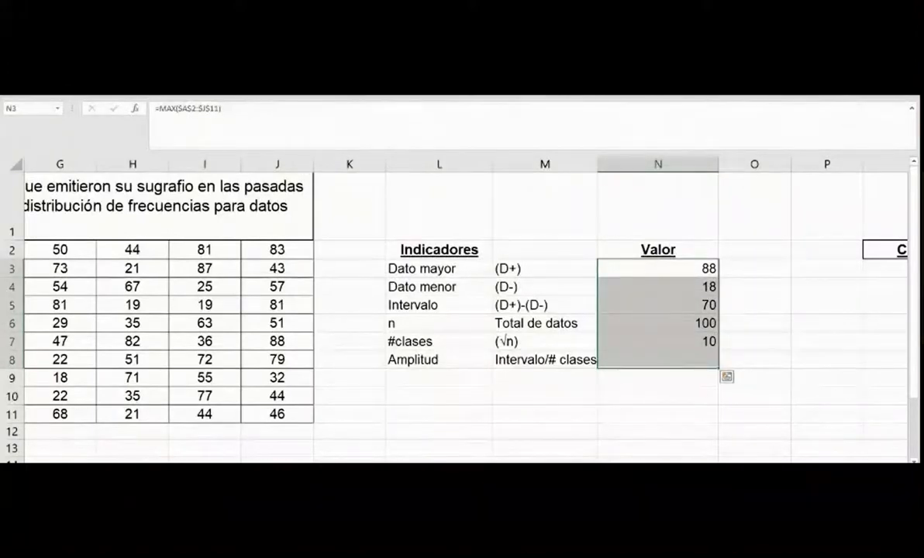
left_click(259, 71)
Calculate Amplitud in N8 by dividing Intervalo by #clases with =N5/N7, and fill the cell with light gold.
left_click(667, 360)
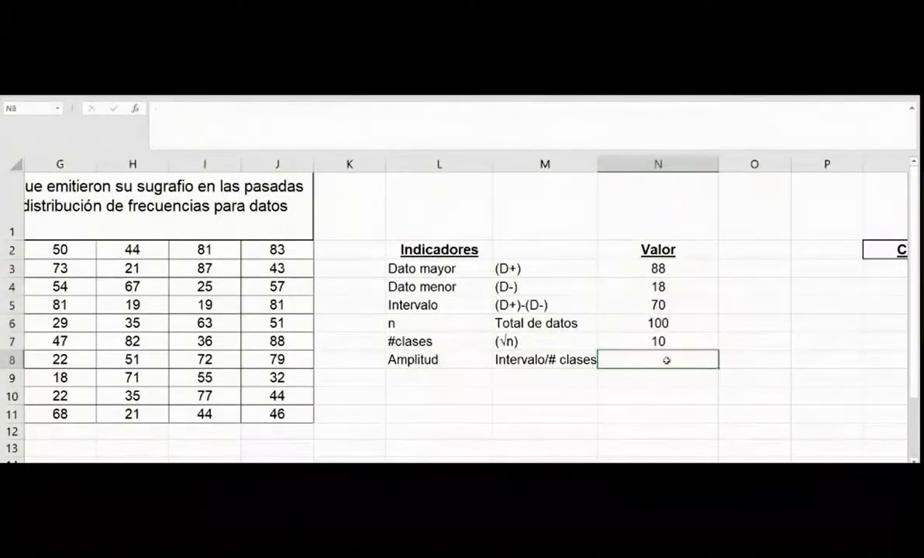
type("=")
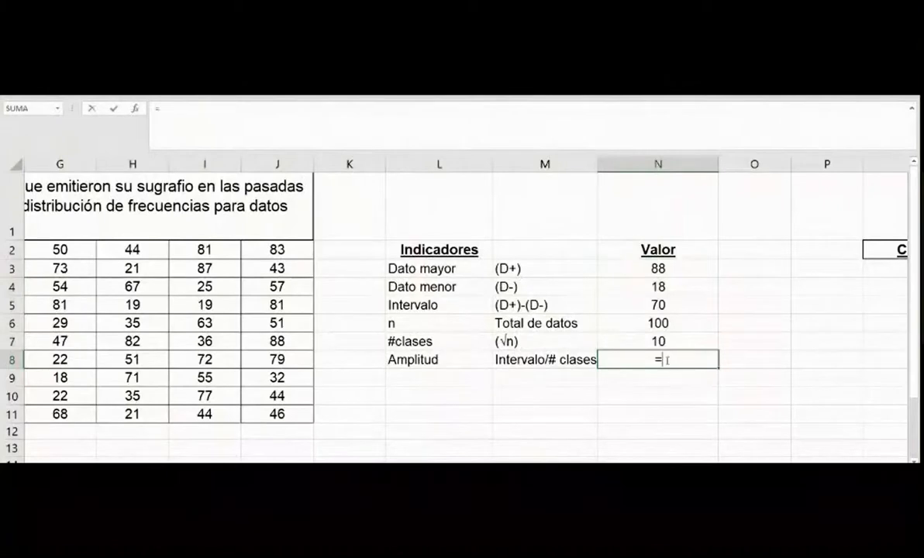
left_click(682, 305)
type("/")
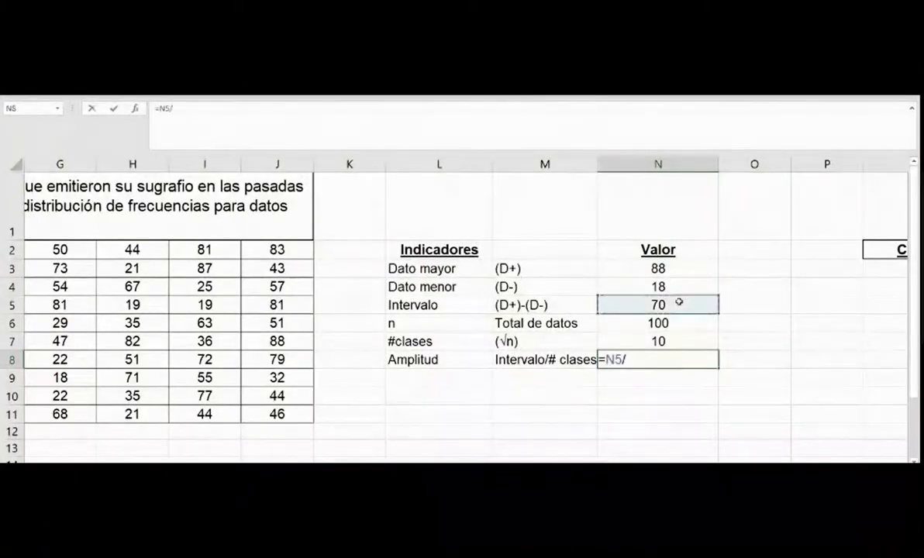
left_click(685, 341)
key("Return")
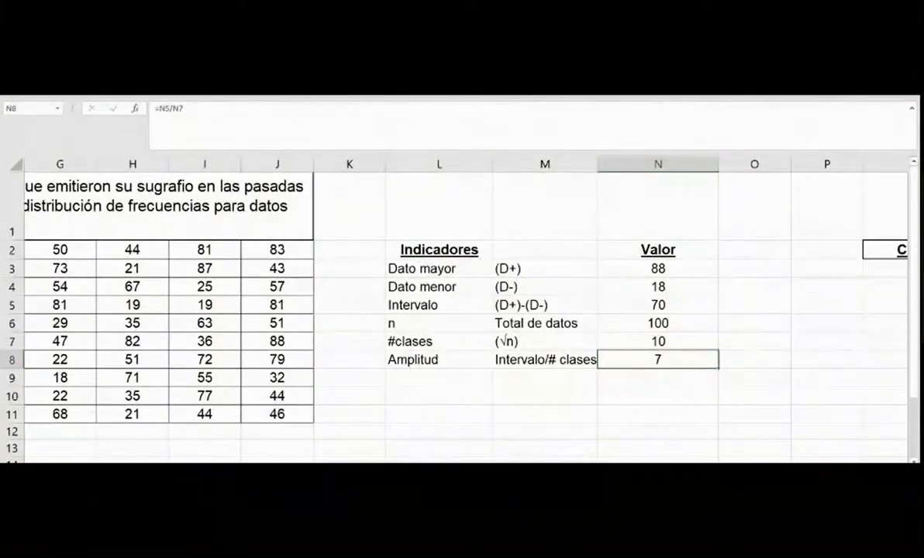
left_click(161, 71)
left_click(219, 129)
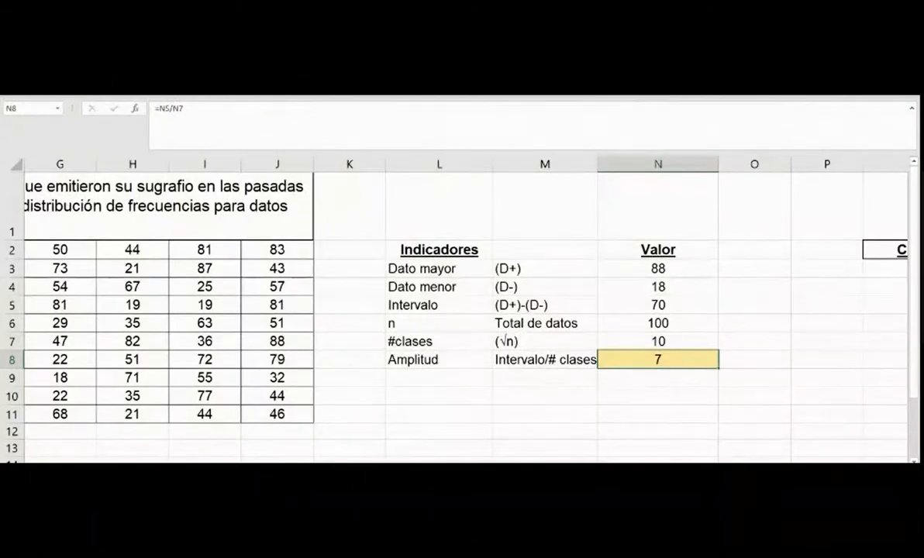
Widen the Clase column Q to about double its width and narrow the empty column P.
scroll(792, 219, "right", 3)
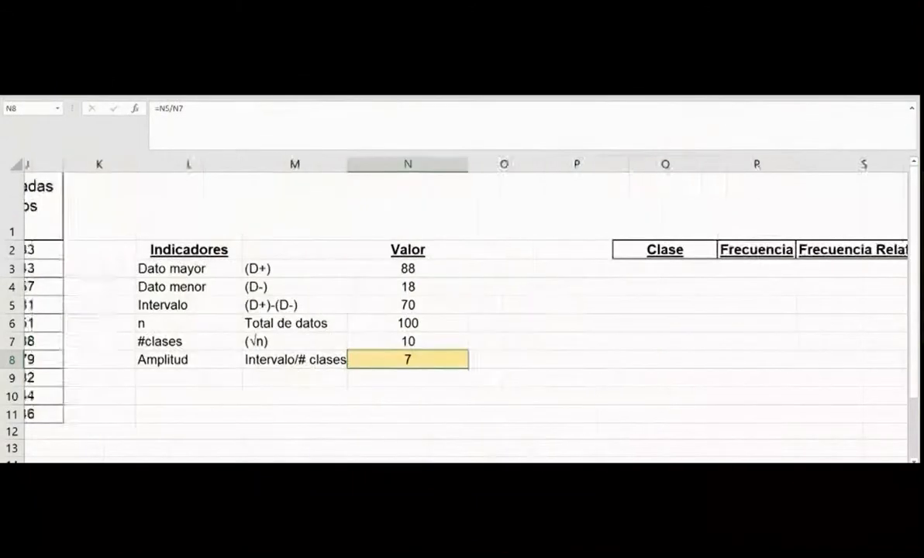
left_click_drag(679, 169, 778, 175)
scroll(256, 263, "right", 2)
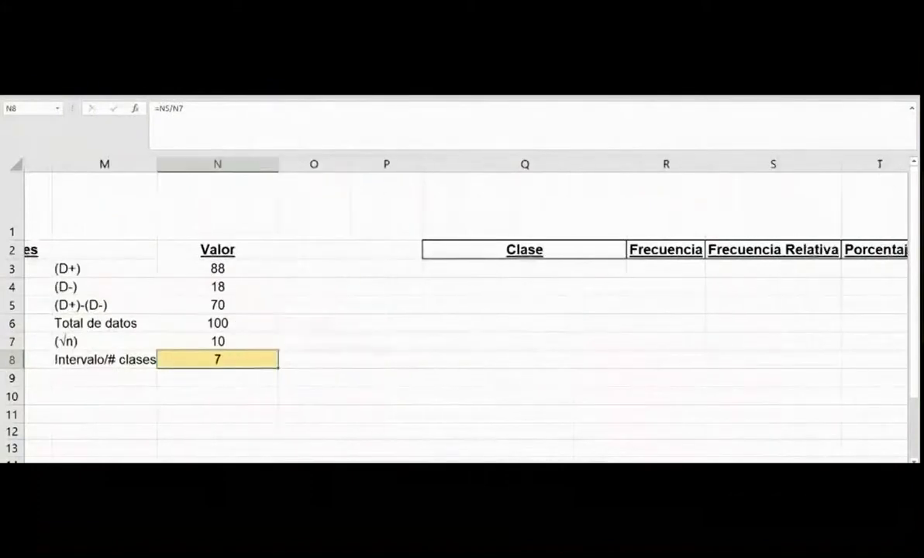
left_click_drag(394, 164, 373, 161)
Enter the first class interval, 18<=X<25, in Q3 under Clase.
left_click(432, 272)
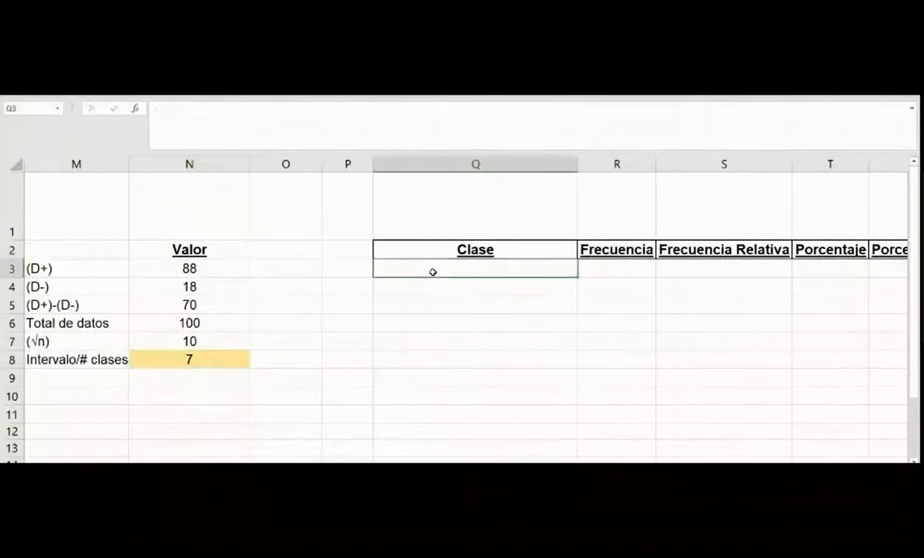
type("18<")
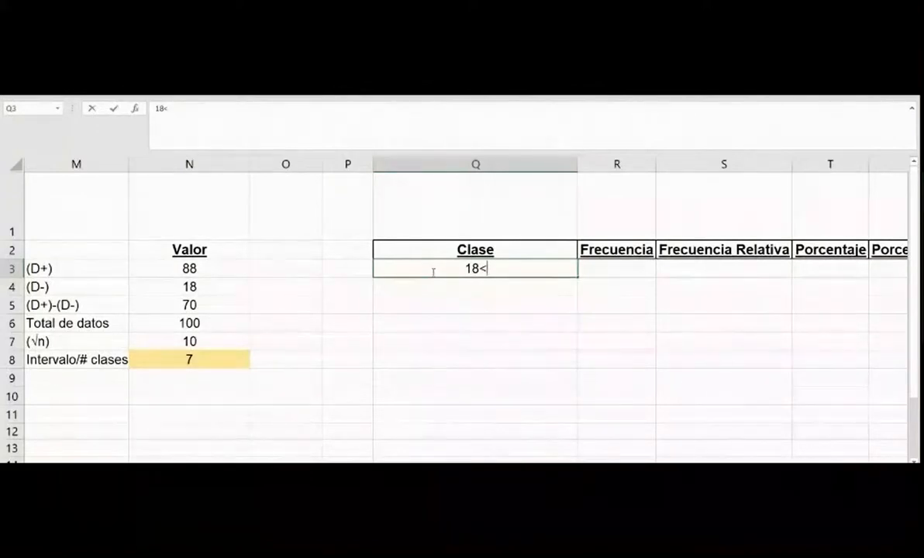
type("X")
key("BackSpace")
type("=x")
key("BackSpace")
type("X<")
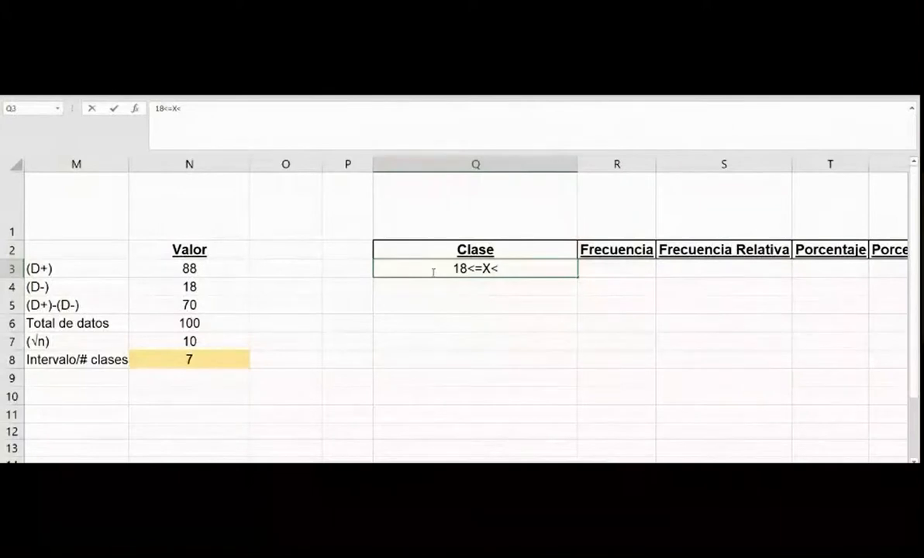
type("25")
key("Return")
left_click(432, 270)
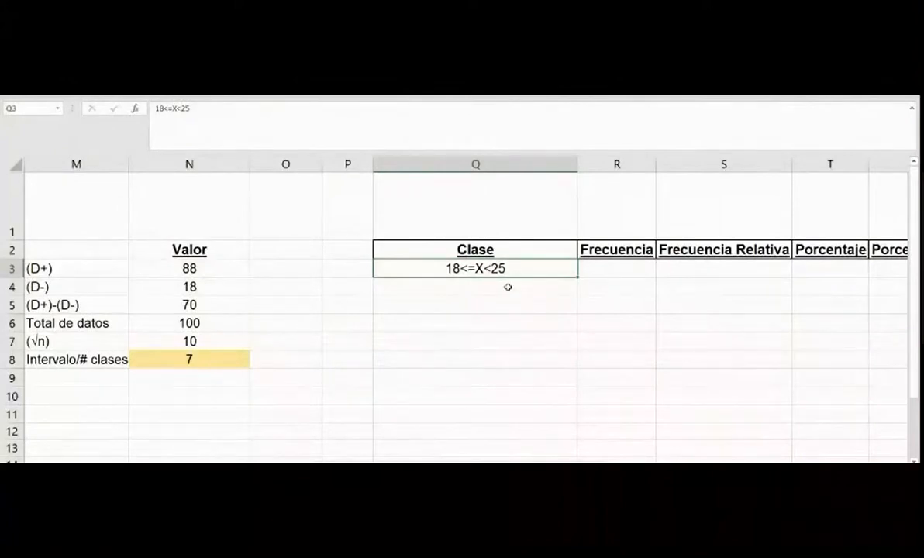
Enter the class intervals 25<=X<32 in Q4 and 32<=X<39 in Q5.
left_click(508, 293)
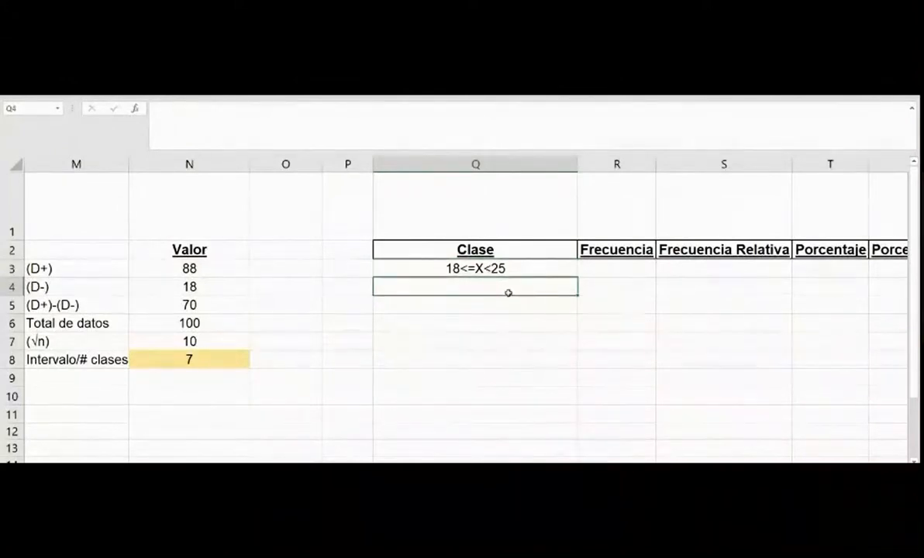
type("25")
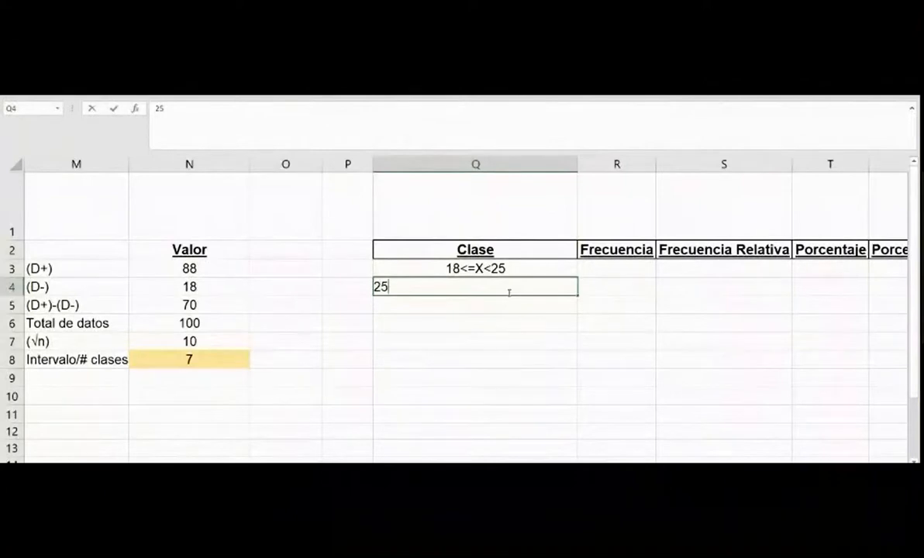
type("<=X<32")
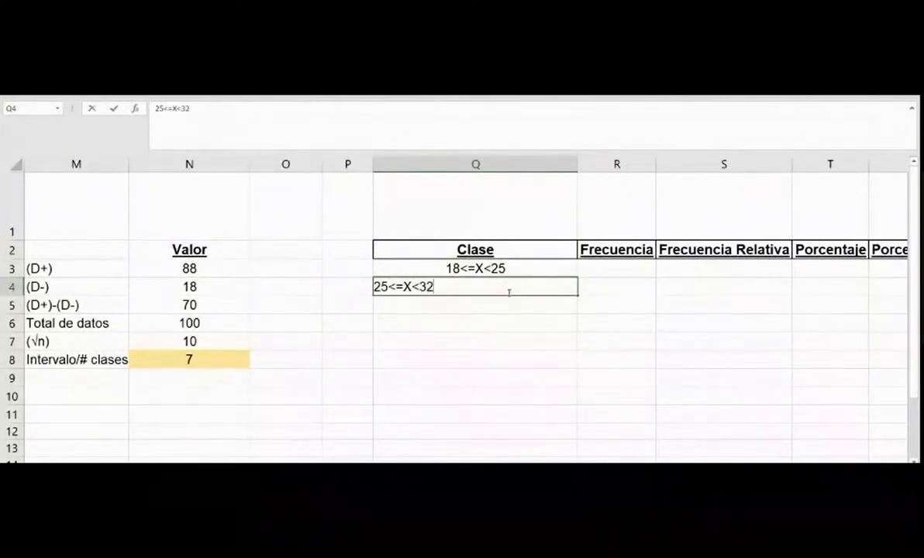
key("Return")
type("32")
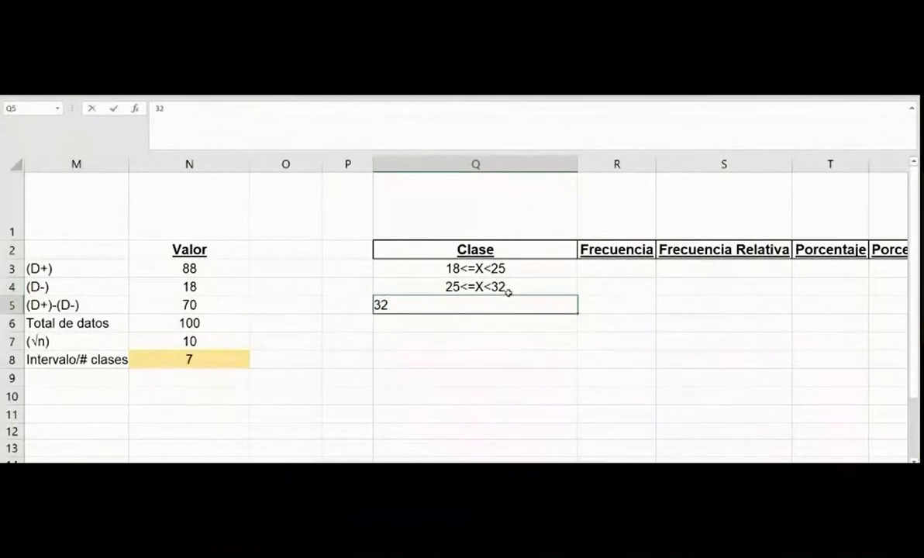
type("<=X<39")
key("Return")
Enter the class intervals 39<=X<46 in Q6 and 46<=X<53 in Q7.
type("39")
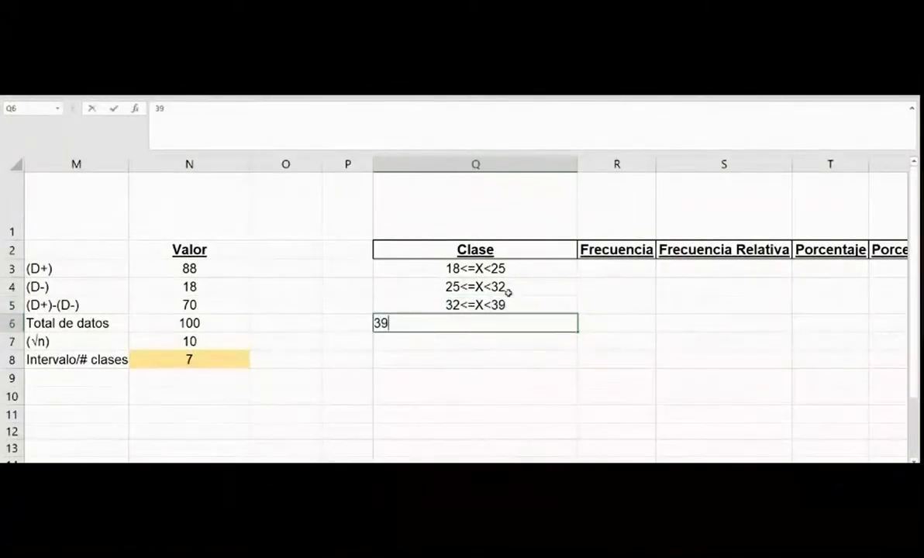
type("<=X<46")
key("Return")
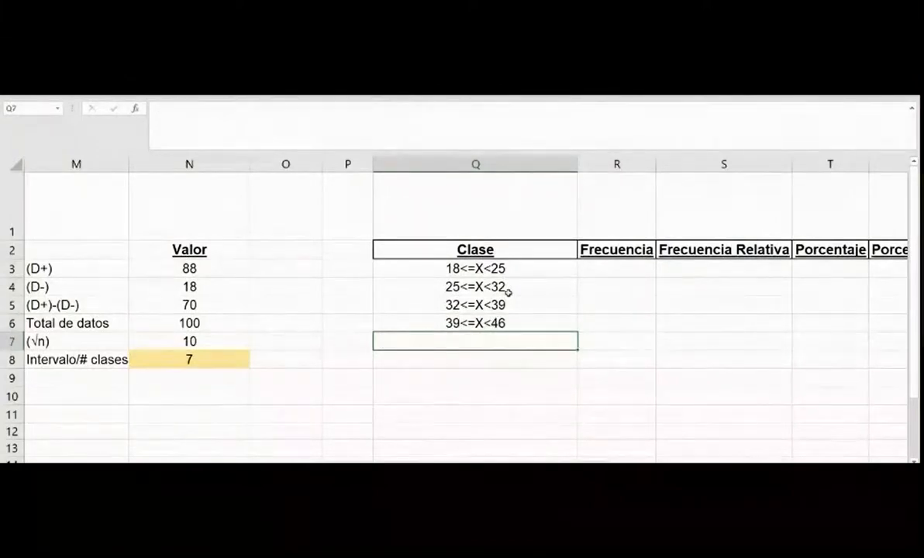
type("46<=")
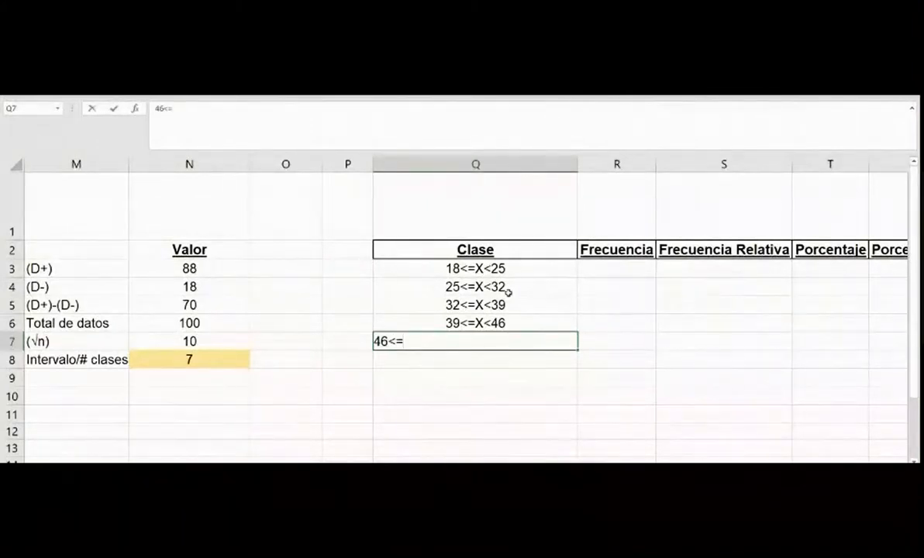
type("X<53")
key("Return")
Enter the class intervals 53<=X<60 in Q8 and 60<=X<67 in Q9.
type("53")
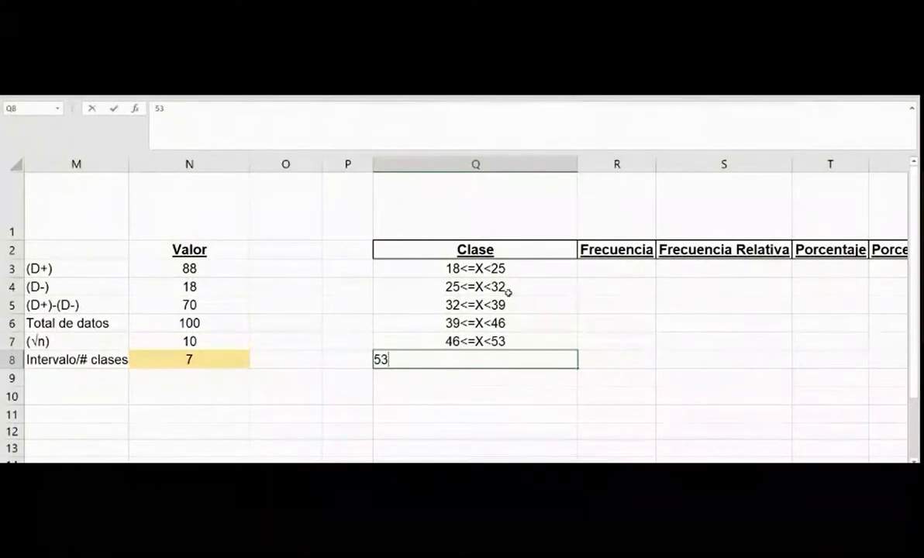
type("<=X<60")
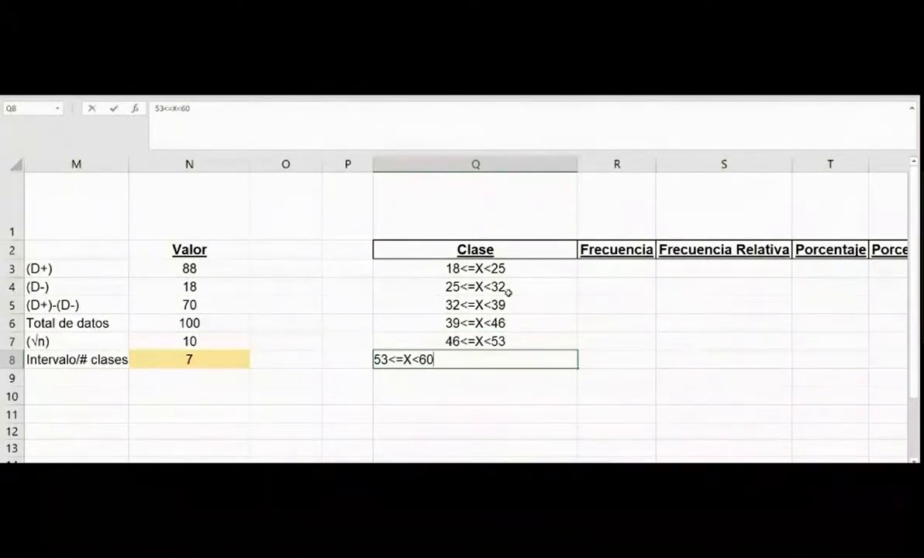
key("Return")
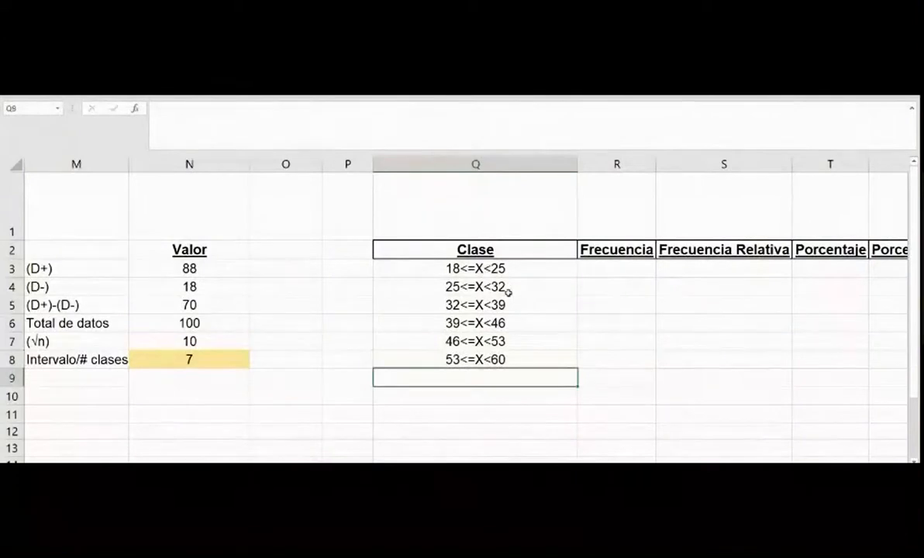
type("60<=X")
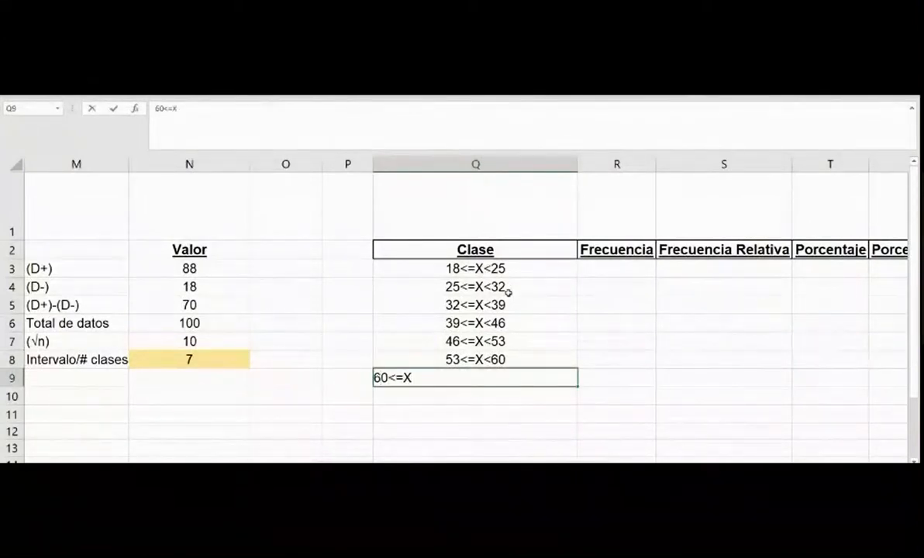
type("<67")
key("Return")
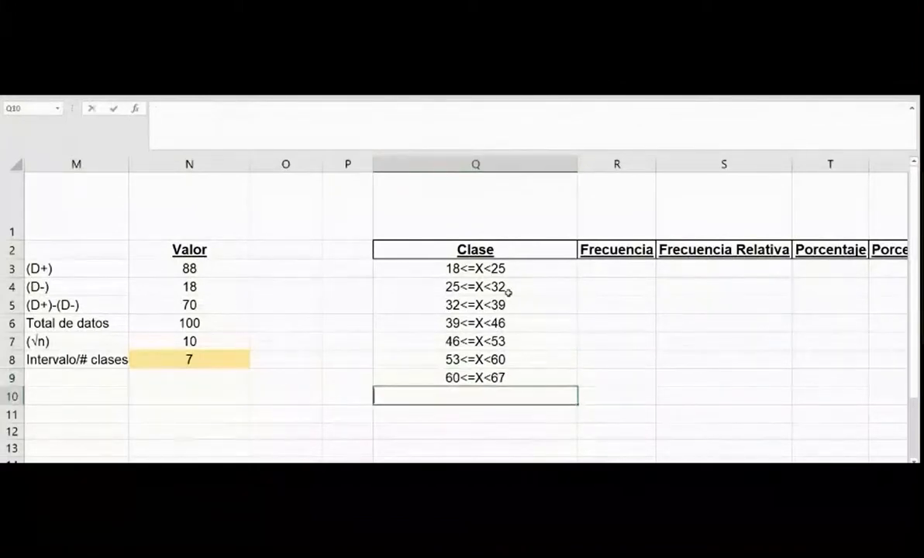
Enter the class intervals 67<=X<74 in Q10 and 74<=X<81 in Q11.
type("67<=X")
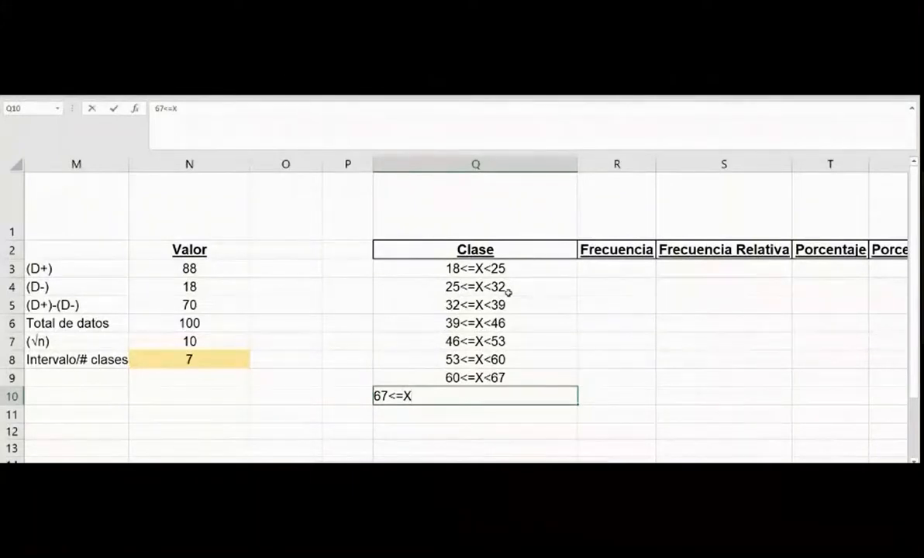
type("<74")
key("Return")
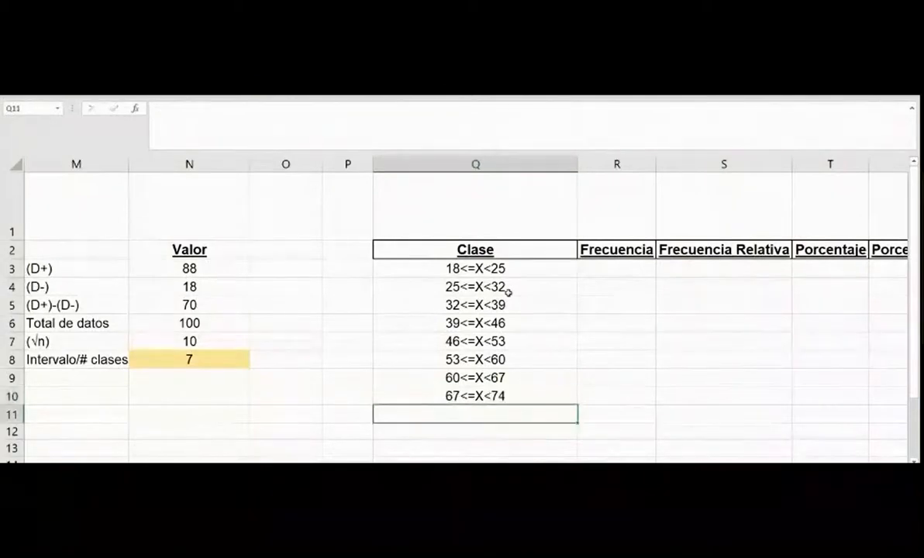
type("74<=X<")
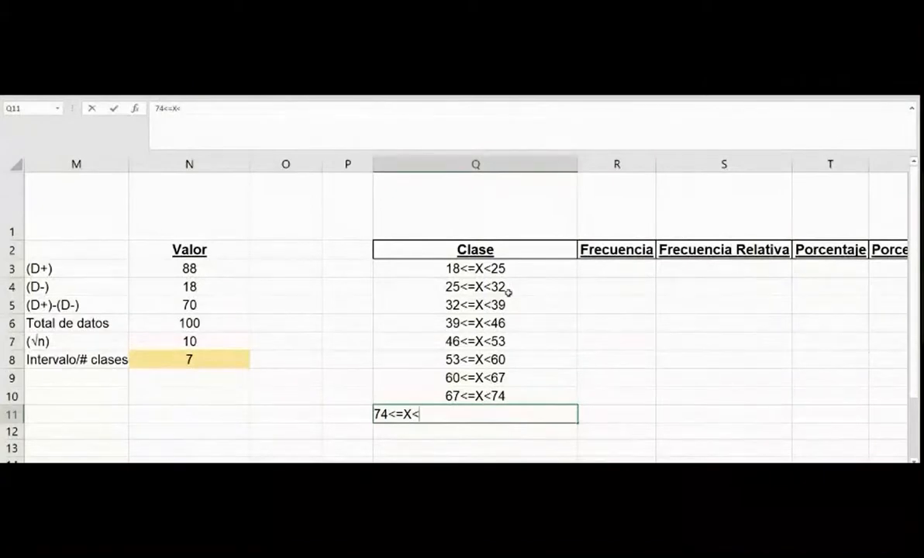
type("81")
key("Return")
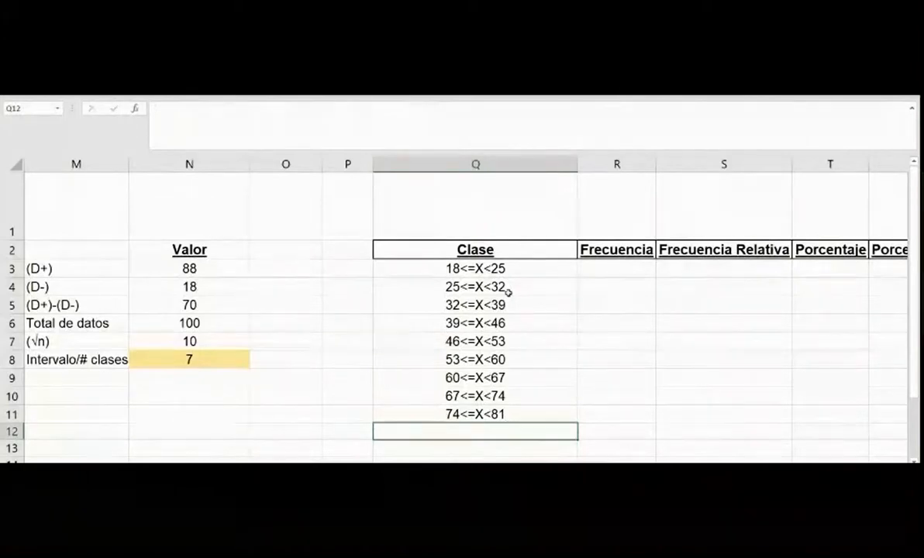
Enter the last class interval in Q12 as 81<=X<=88, with the upper limit included.
type("81<=X")
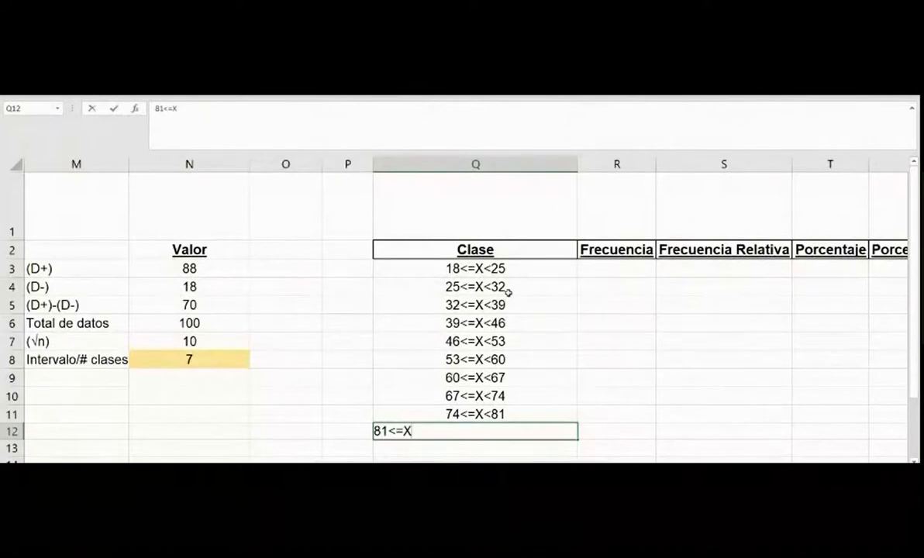
type("<=88")
key("Return")
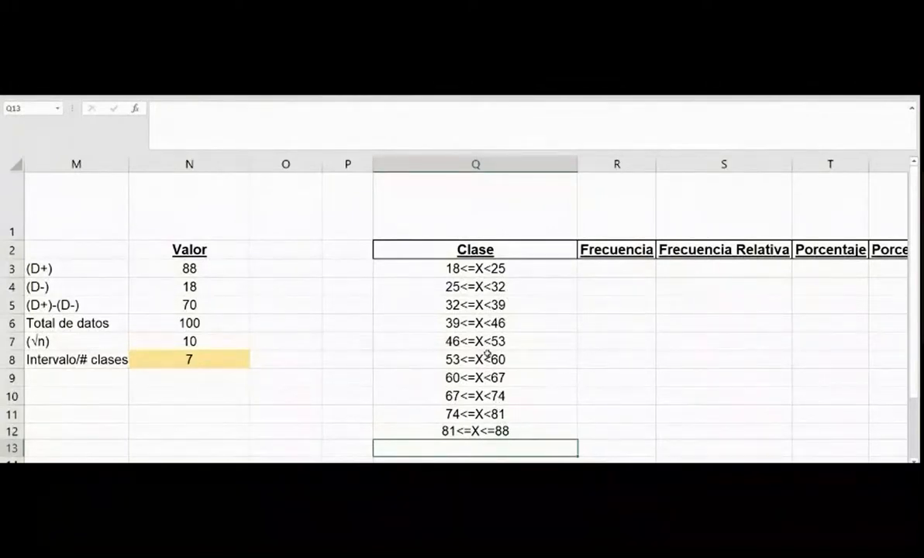
left_click(520, 427)
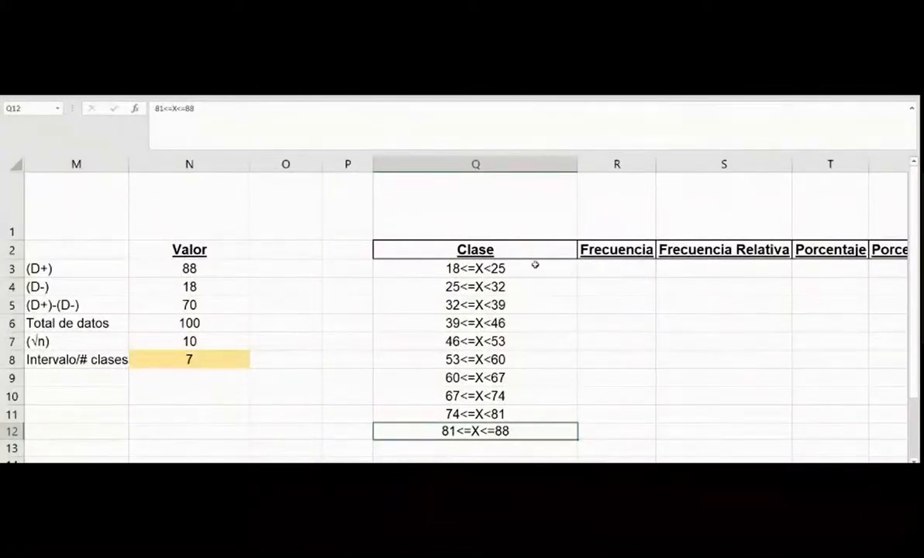
Narrow the Clase column Q to fit its intervals and widen the Frecuencia column R to make room for a long formula.
left_click_drag(577, 164, 464, 171)
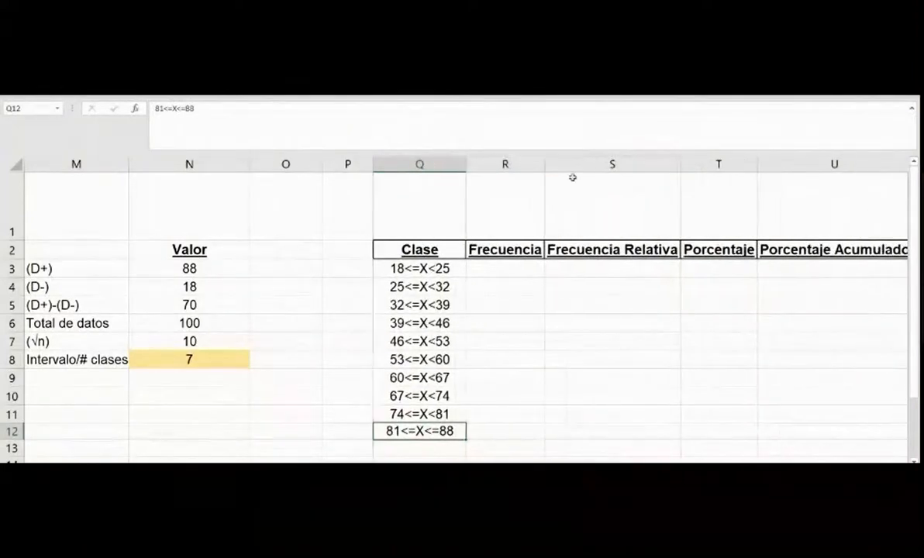
left_click_drag(545, 163, 757, 166)
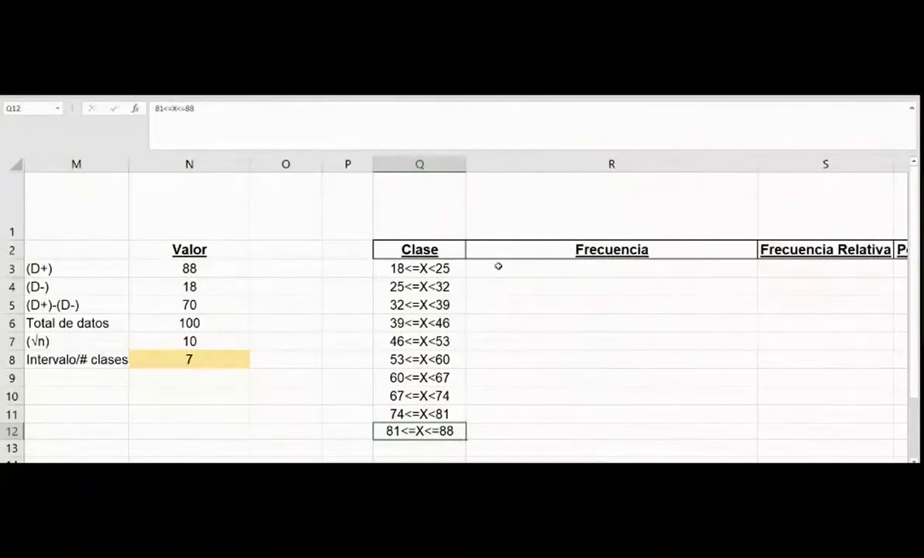
left_click(546, 268)
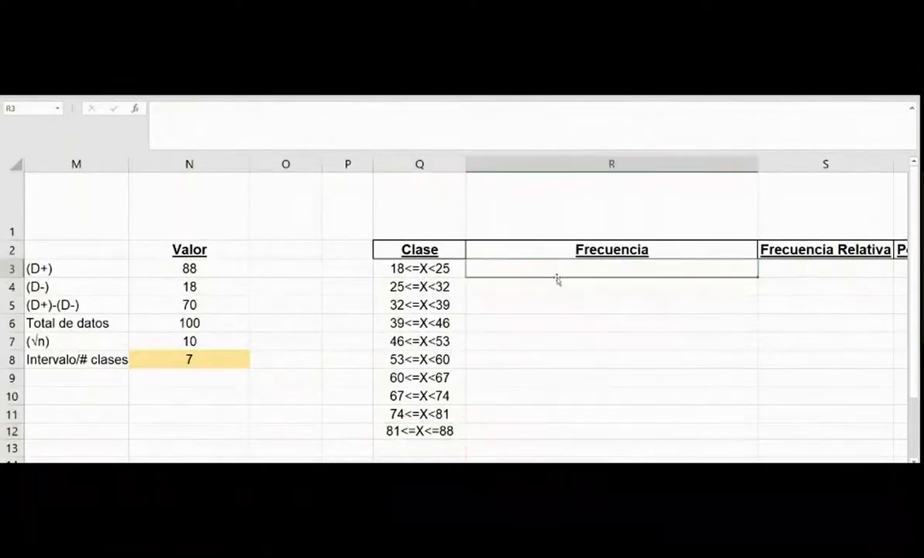
left_click_drag(465, 167, 453, 166)
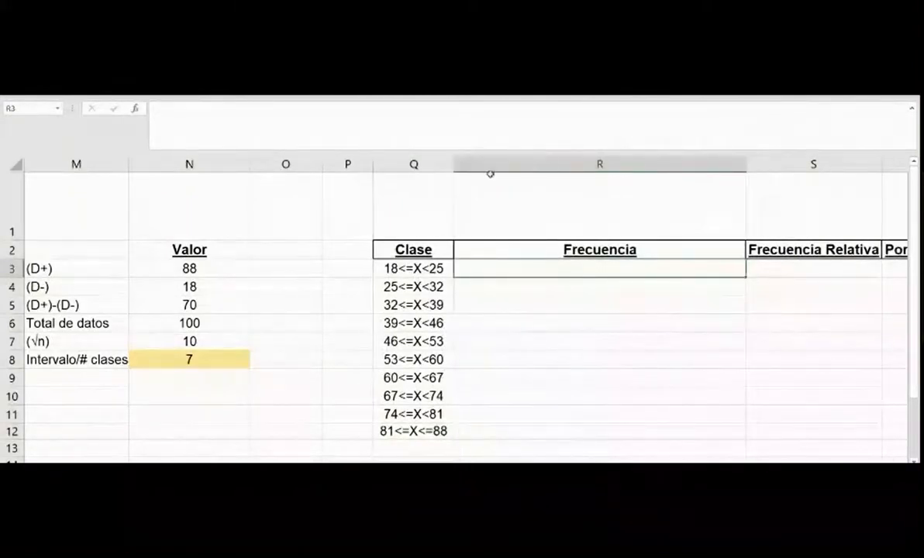
left_click_drag(813, 168, 816, 169)
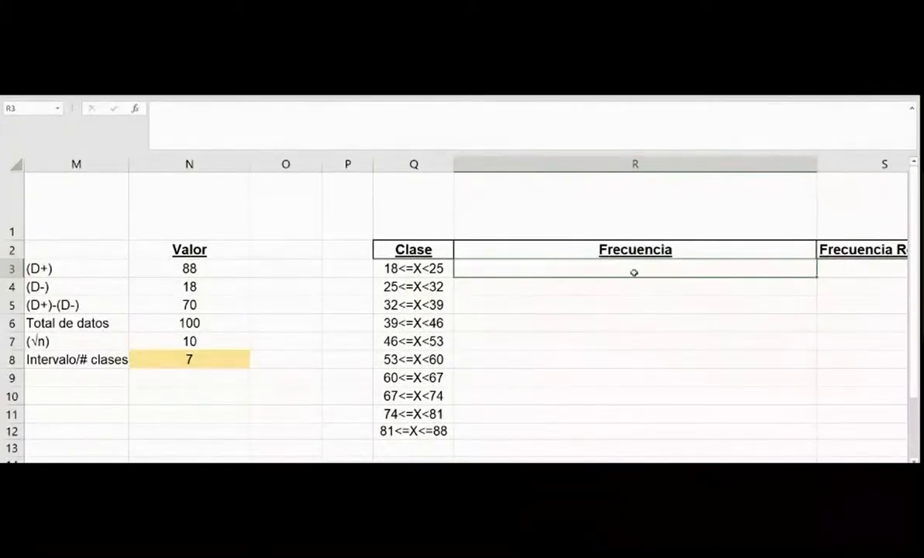
Write the formula =CONTAR.SI.CONJUNTO(A2:J11, ">=18", A2:J11, "<25") in R3 for the first class frequency.
type("=CON")
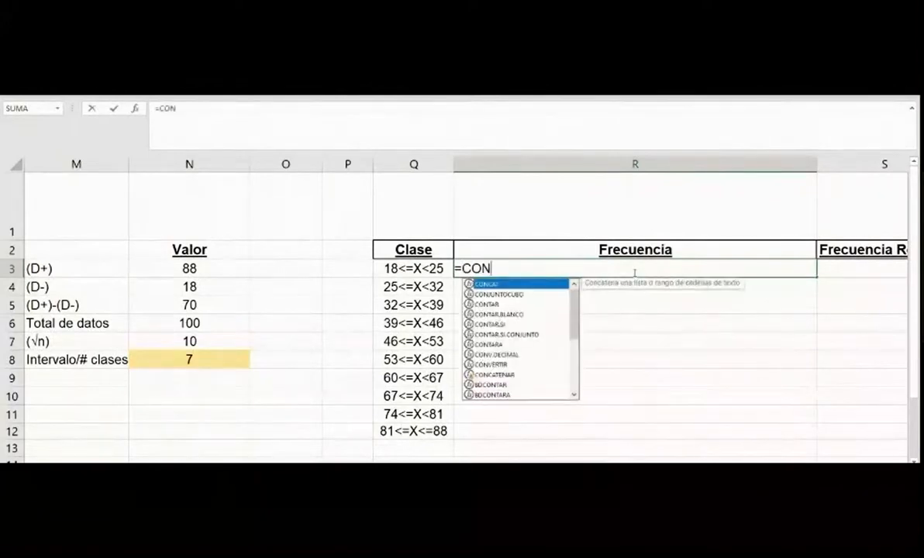
type("TAR.SI")
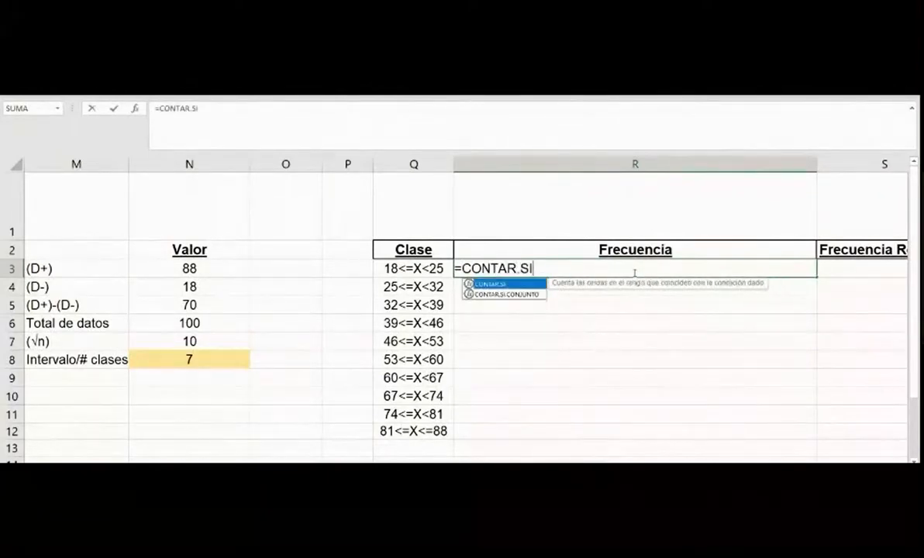
type(".CONJUNTO")
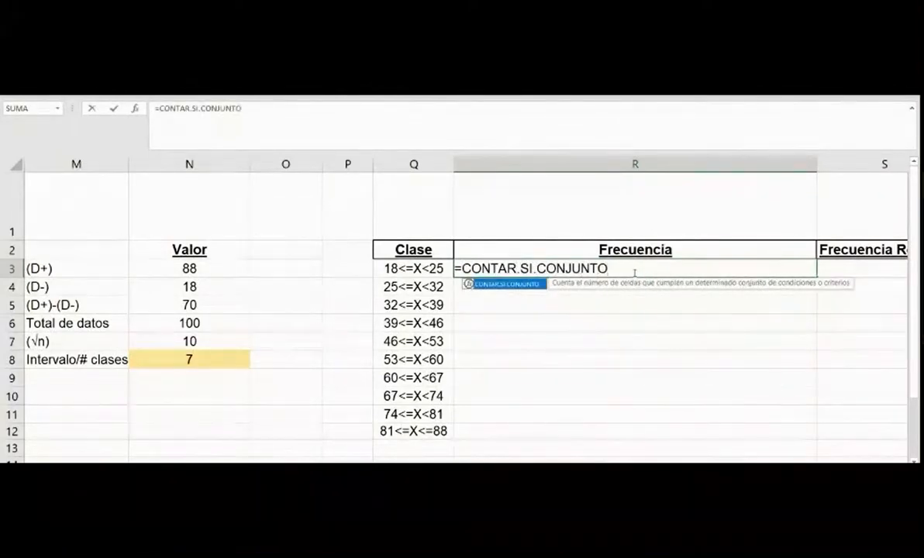
type("(")
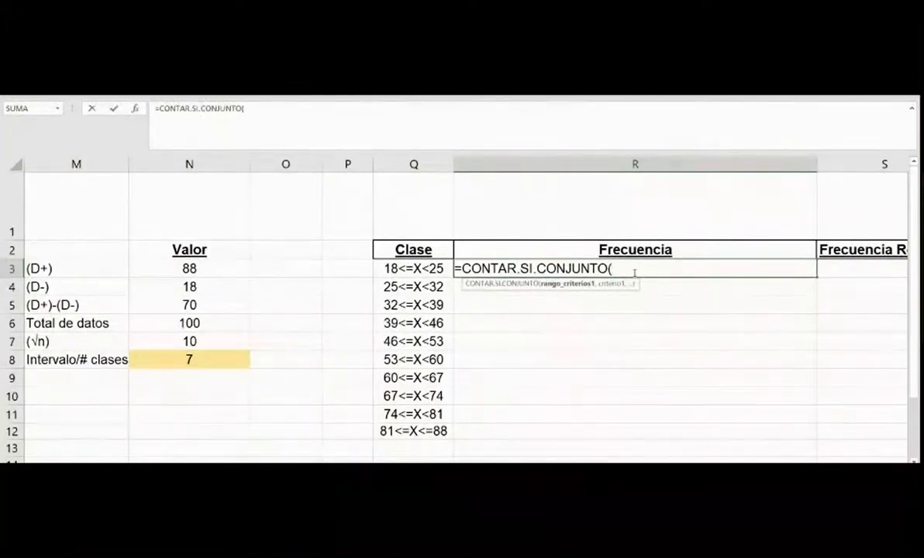
type("A2")
key("BackSpace")
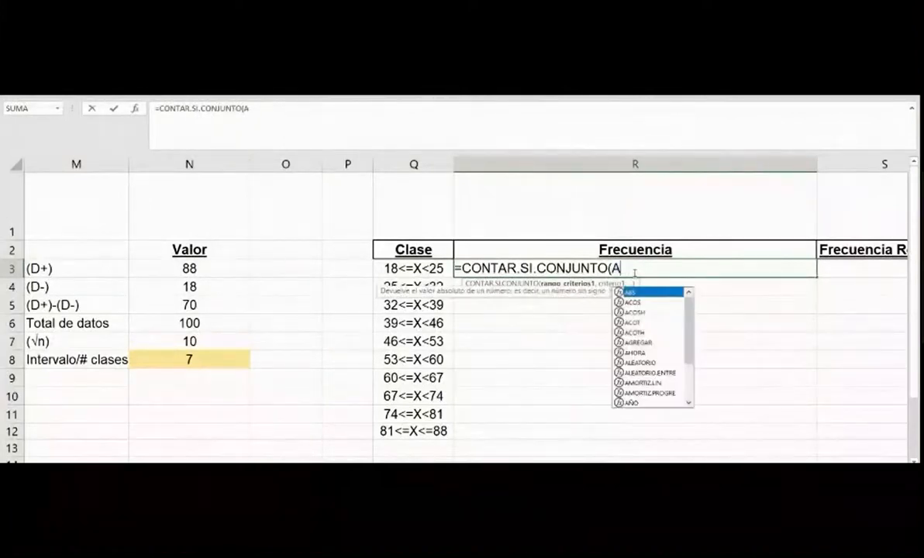
type("2:")
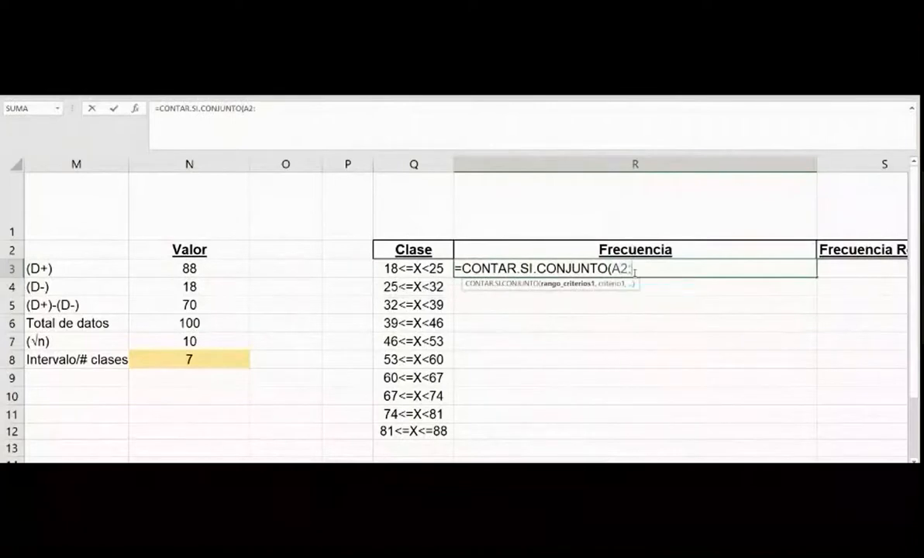
type("J11,")
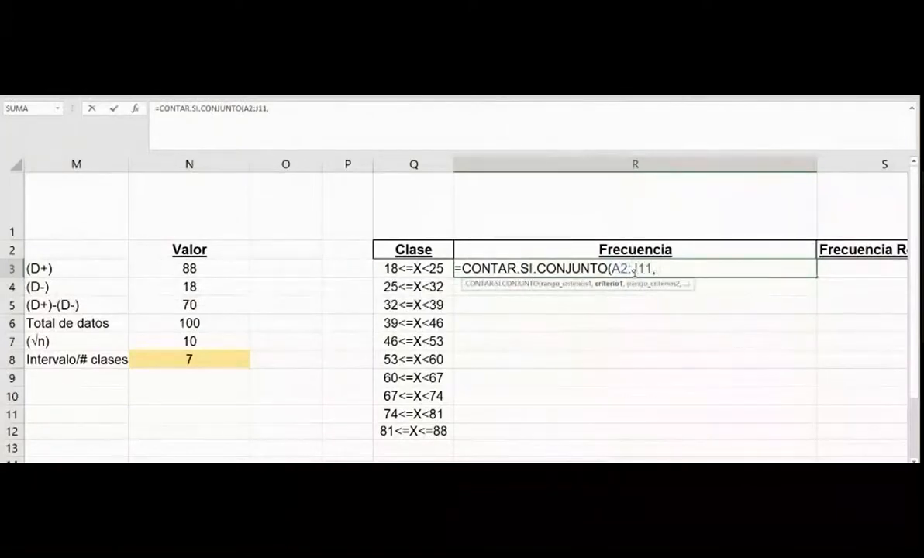
type(" \">=18\"")
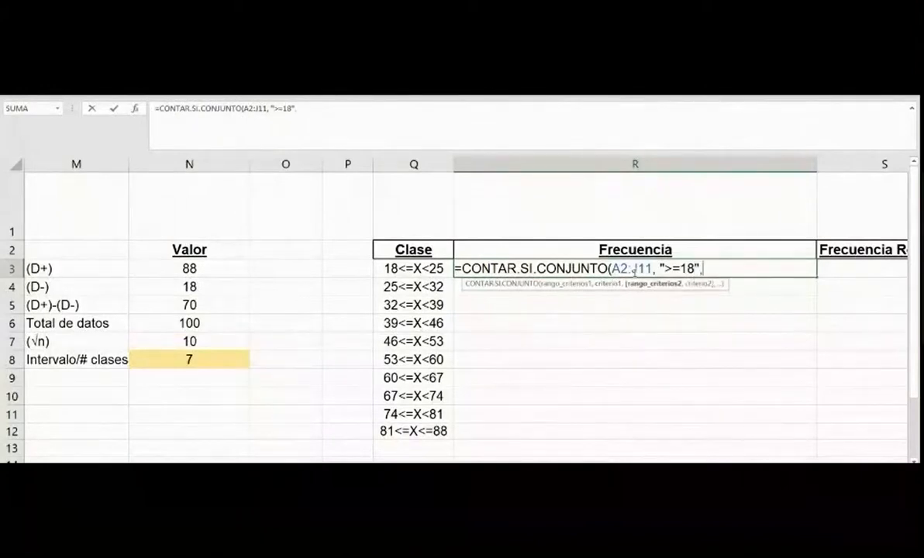
type(", A2:J11")
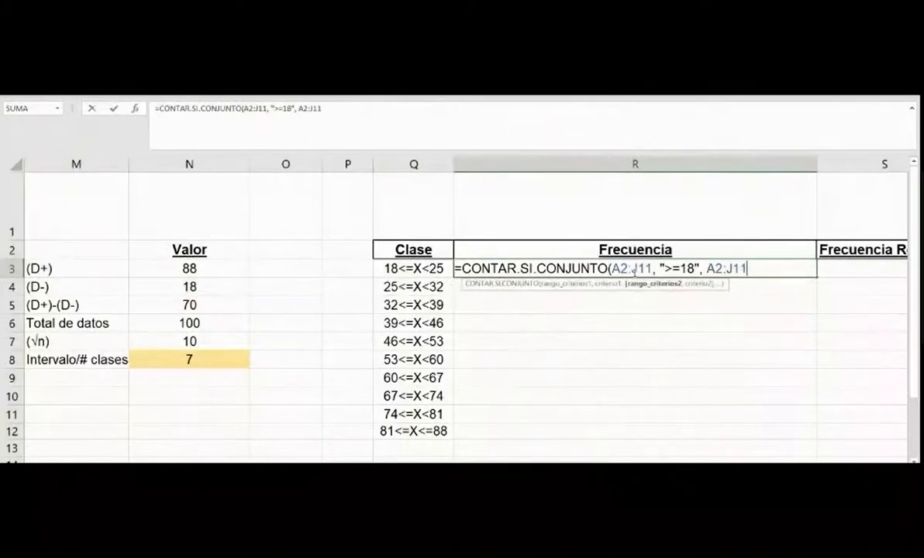
type(",")
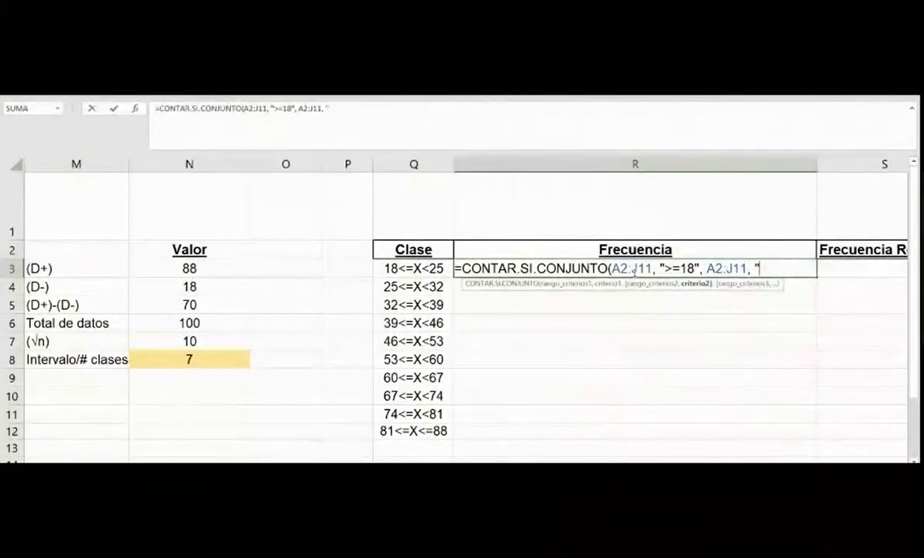
type(" \"<25\")")
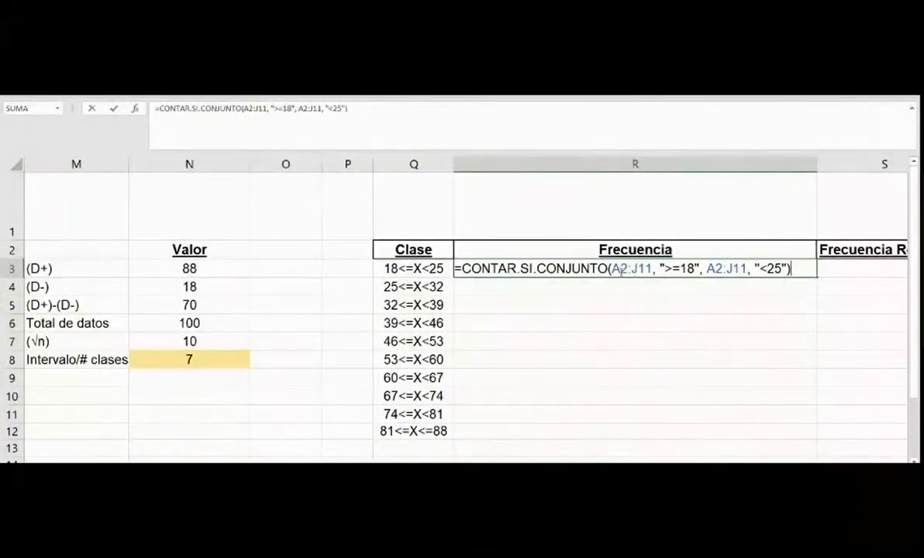
Make both ranges in the R3 formula absolute as $A$2:$J$11 and commit the formula.
left_click(620, 269)
key("F4")
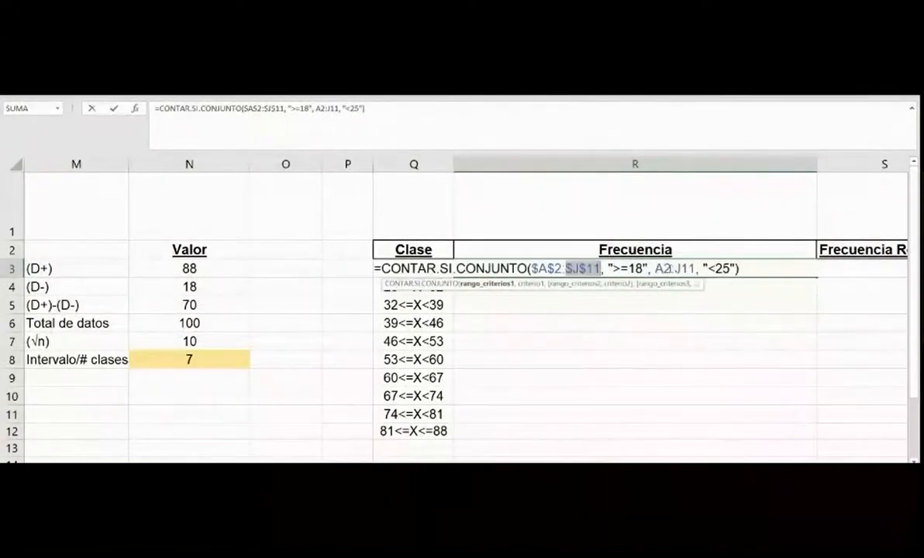
left_click(660, 269)
key("F4")
left_click(701, 269)
key("F4")
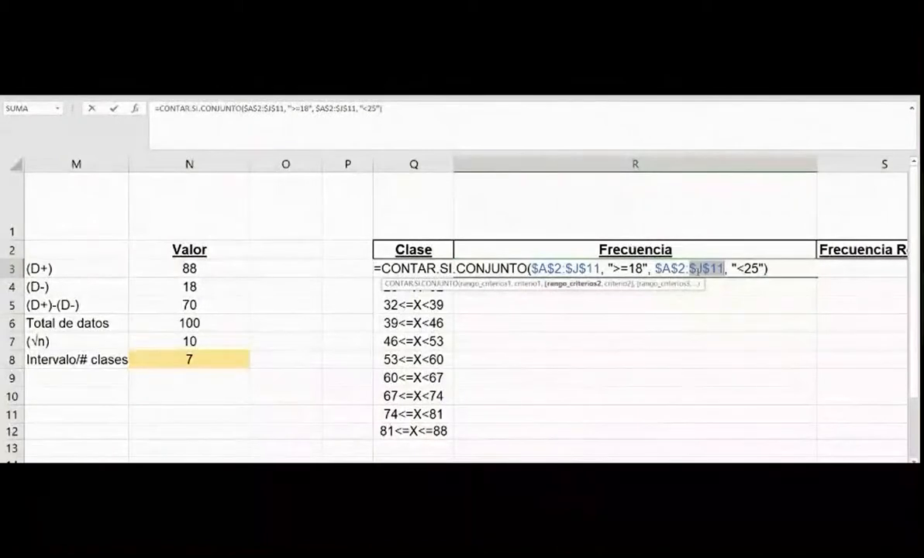
key("Return")
left_click(695, 270)
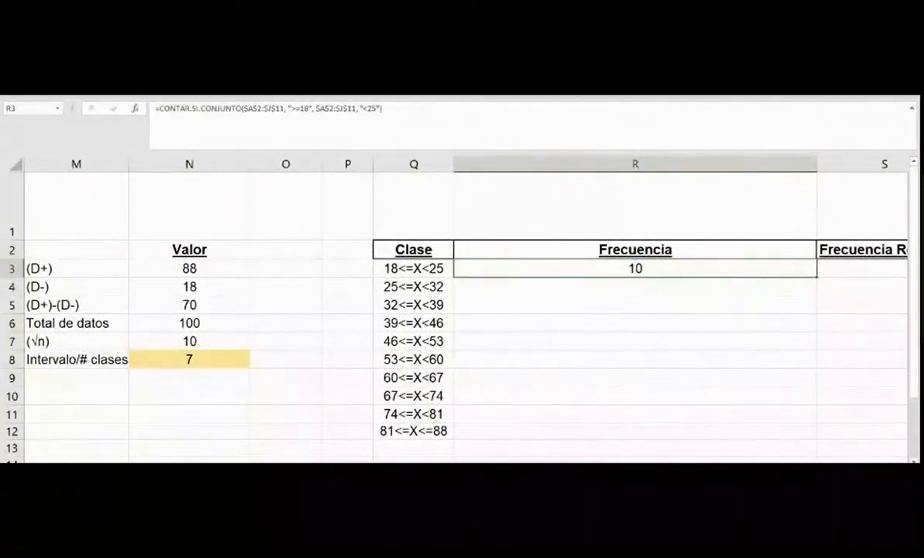
Widen column R further and fill the R3 frequency formula down through R12.
scroll(823, 412, "right", 2)
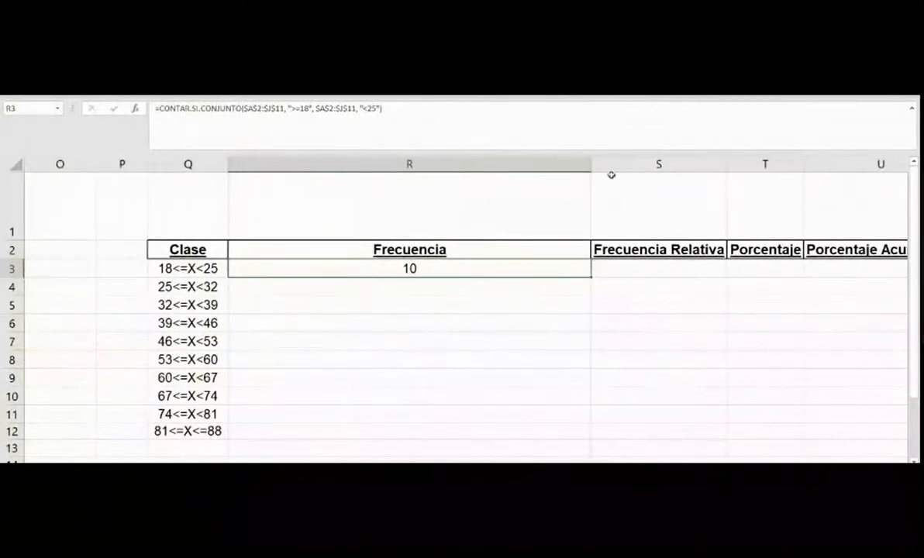
left_click_drag(590, 161, 671, 161)
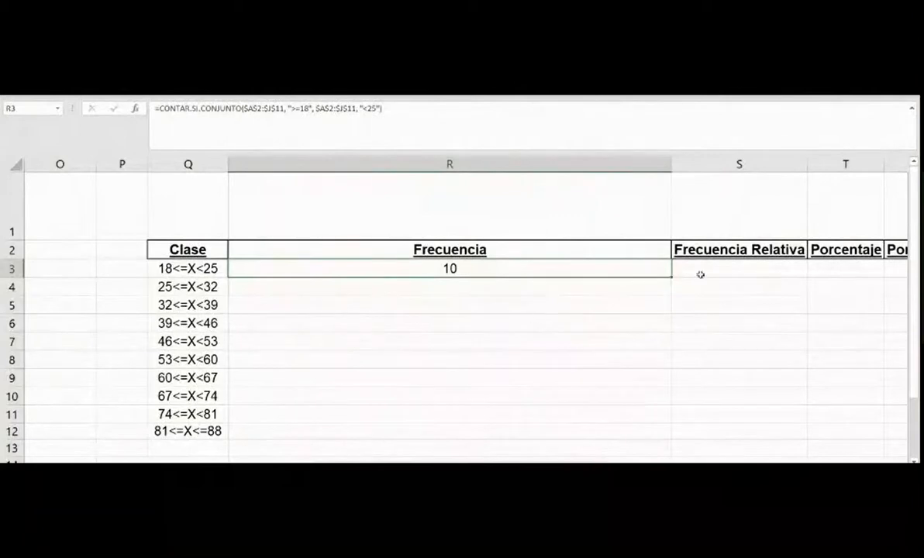
left_click_drag(671, 277, 661, 434)
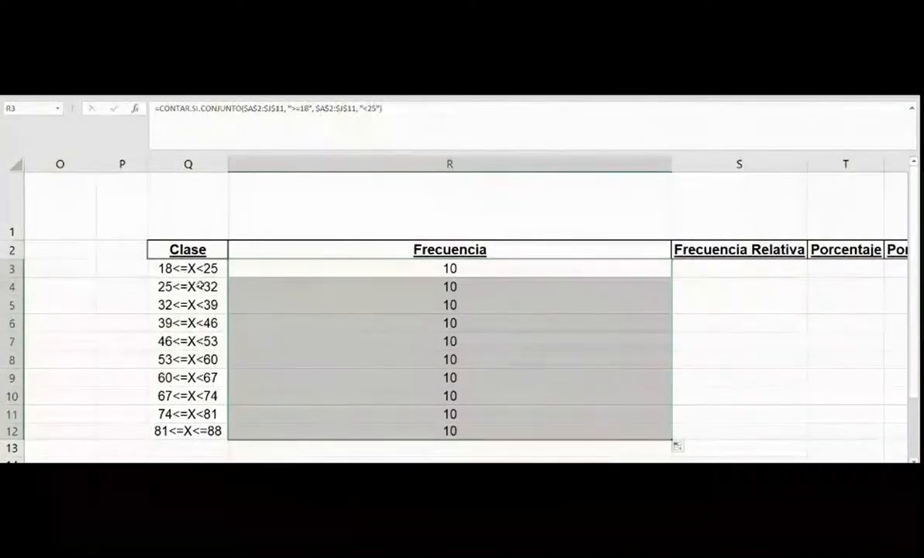
Change the criteria in the R4 frequency formula to ">=25" and "<32".
left_click(410, 287)
double_click(410, 287)
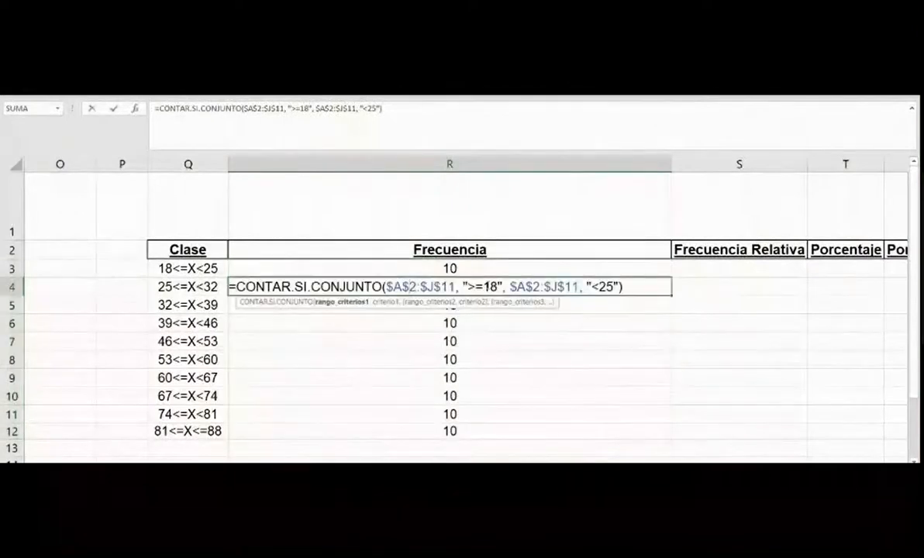
double_click(488, 287)
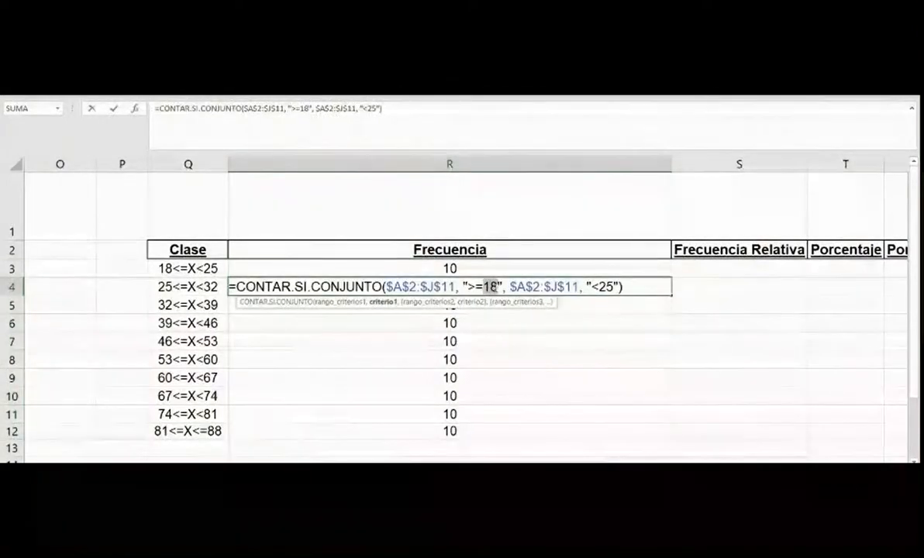
type("25")
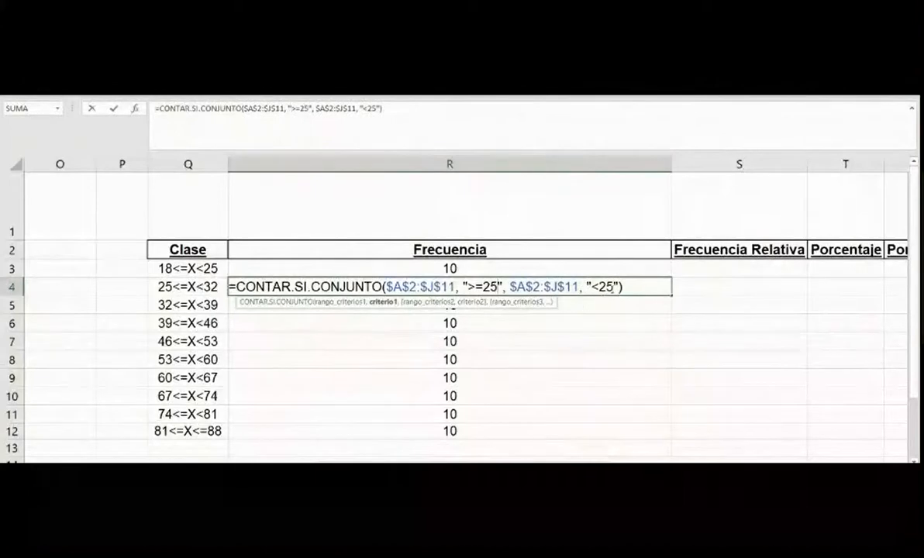
double_click(605, 287)
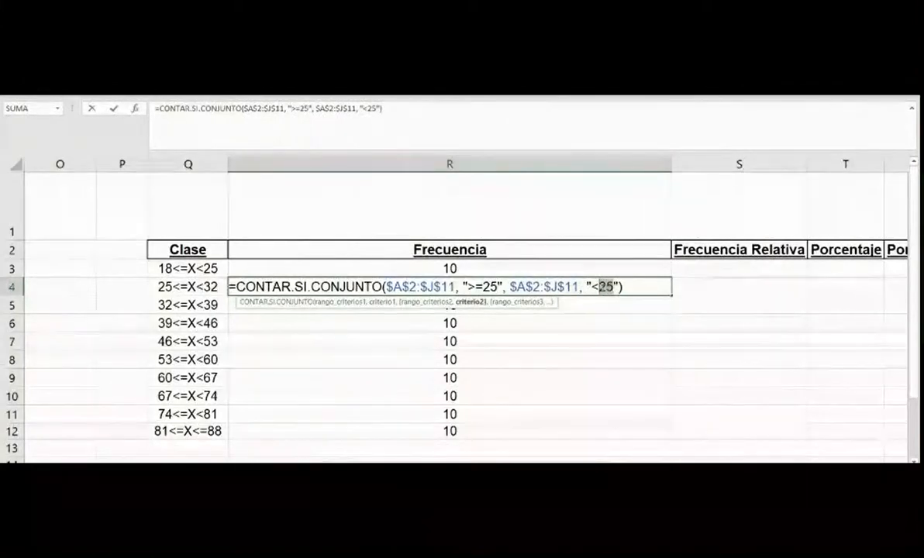
type("32")
key("Return")
Change the criteria in the R5 frequency formula to ">=32" and "<39".
double_click(512, 304)
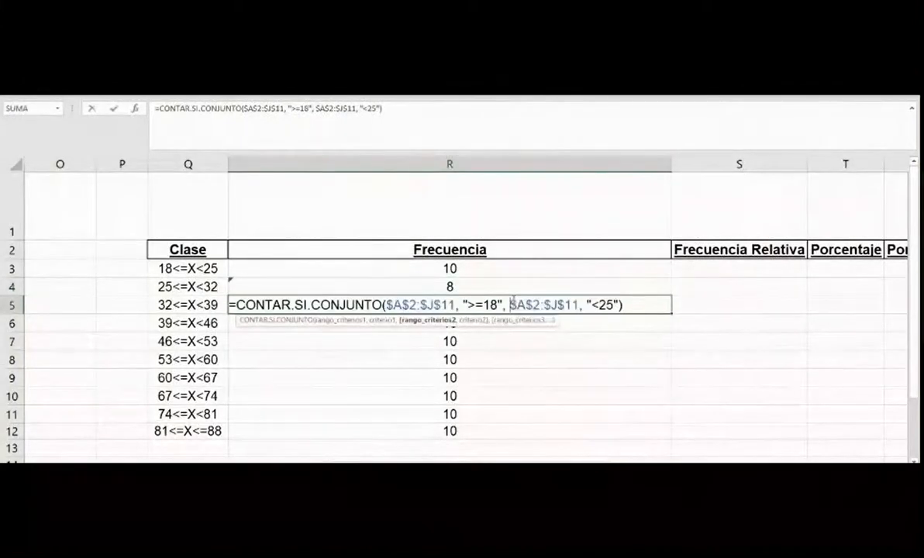
left_click_drag(484, 304, 493, 305)
type("32")
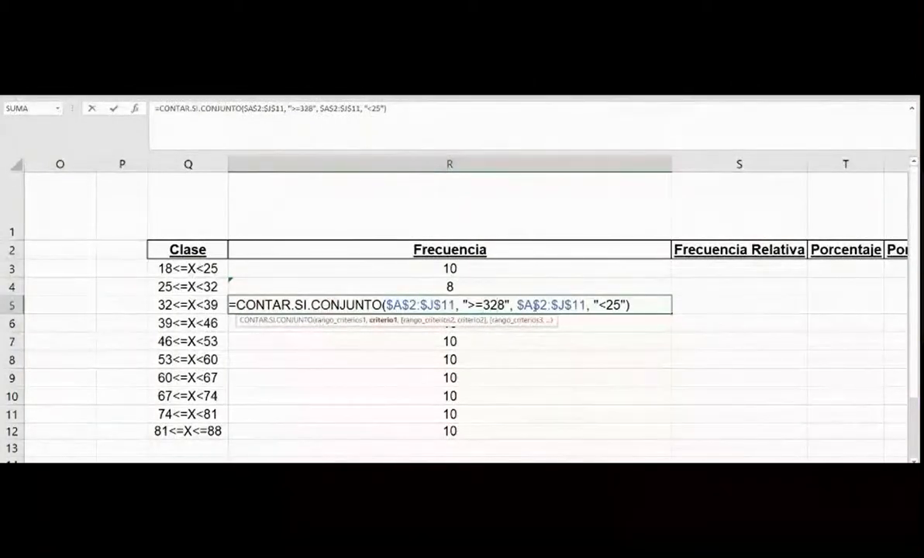
key("Delete")
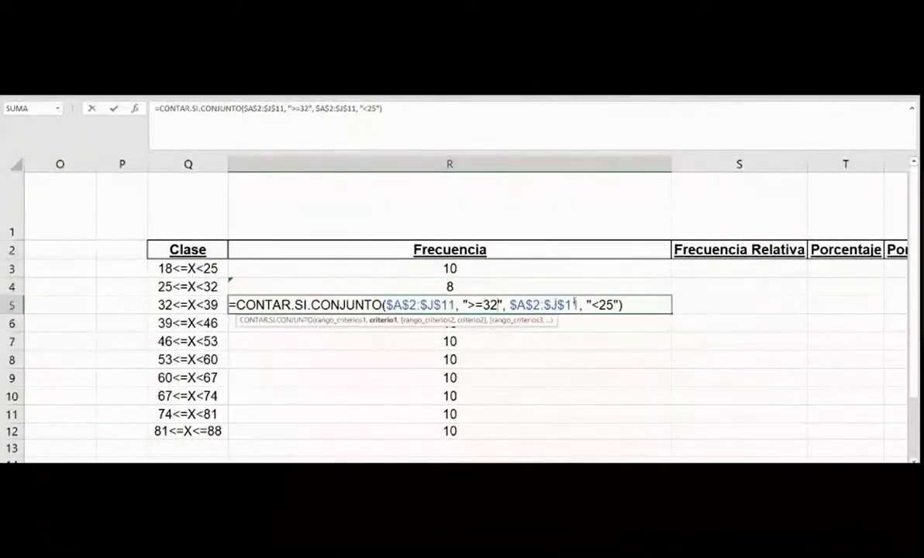
left_click_drag(600, 304, 613, 304)
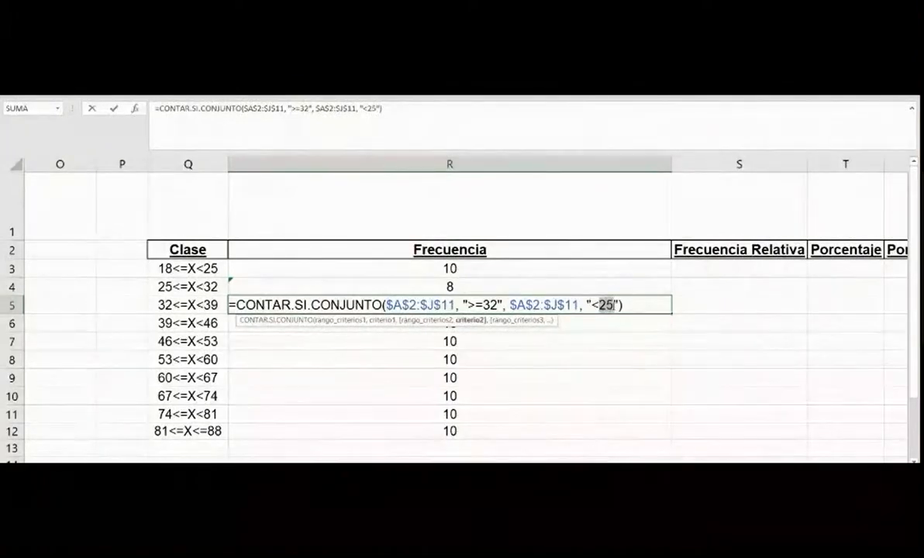
type("39")
key("Return")
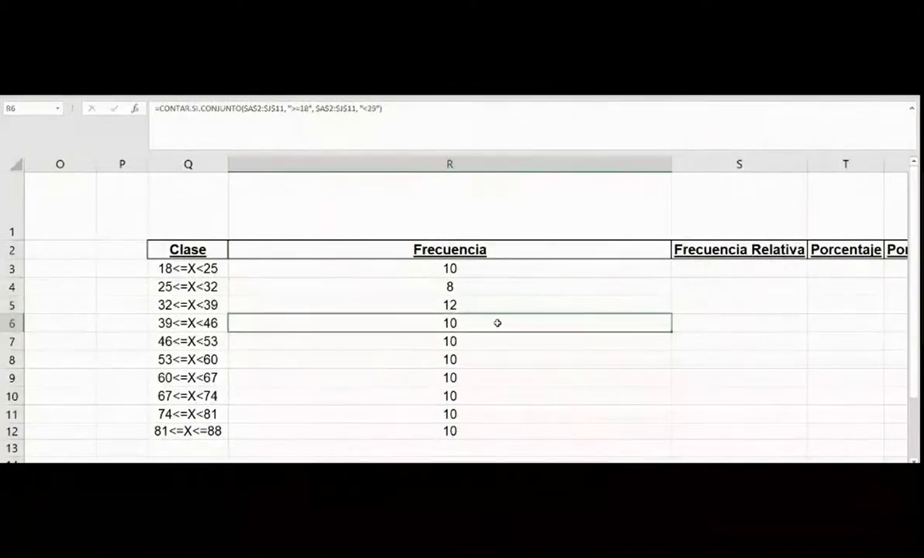
Change the criteria in the R6 frequency formula to ">=39" and "<46".
double_click(493, 322)
left_click_drag(484, 323, 497, 323)
type("39")
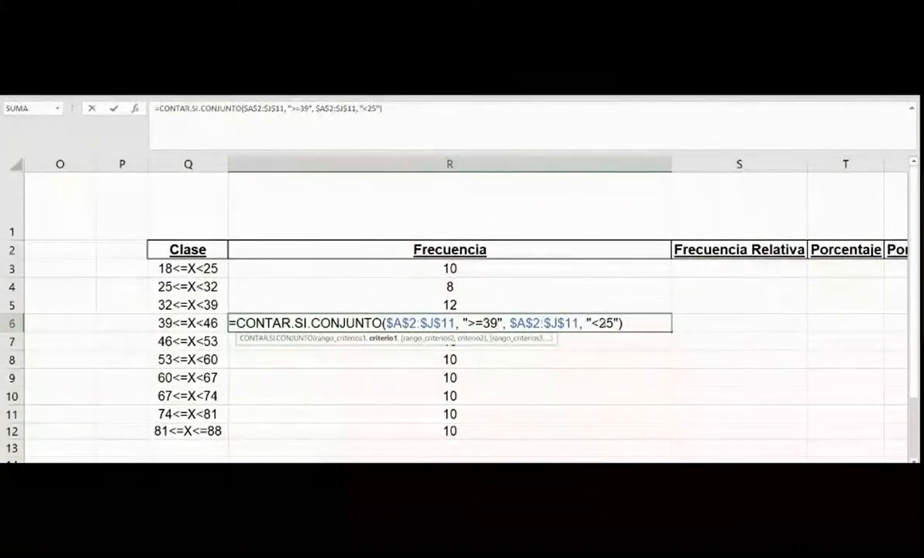
left_click_drag(599, 324, 613, 323)
type("46")
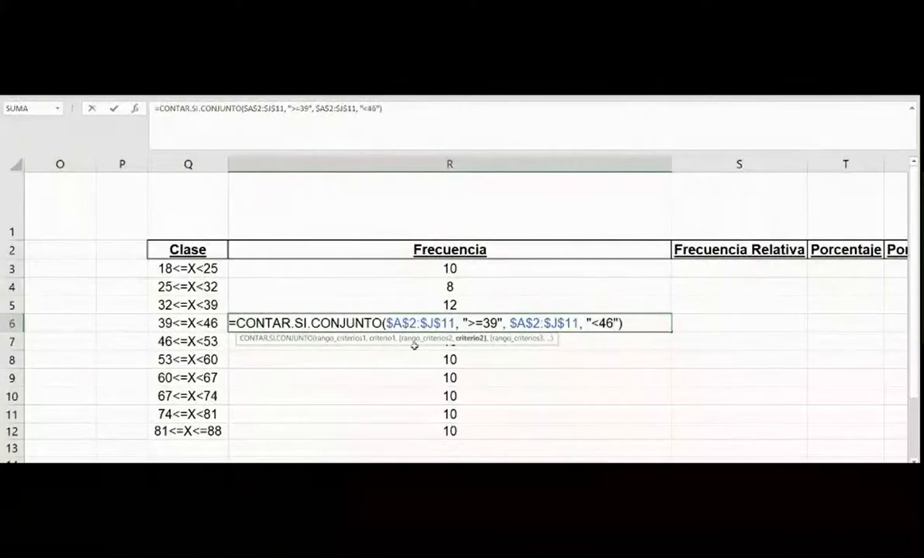
key("Return")
Change the criteria in the R7 frequency formula to ">=46" and "<53".
double_click(422, 341)
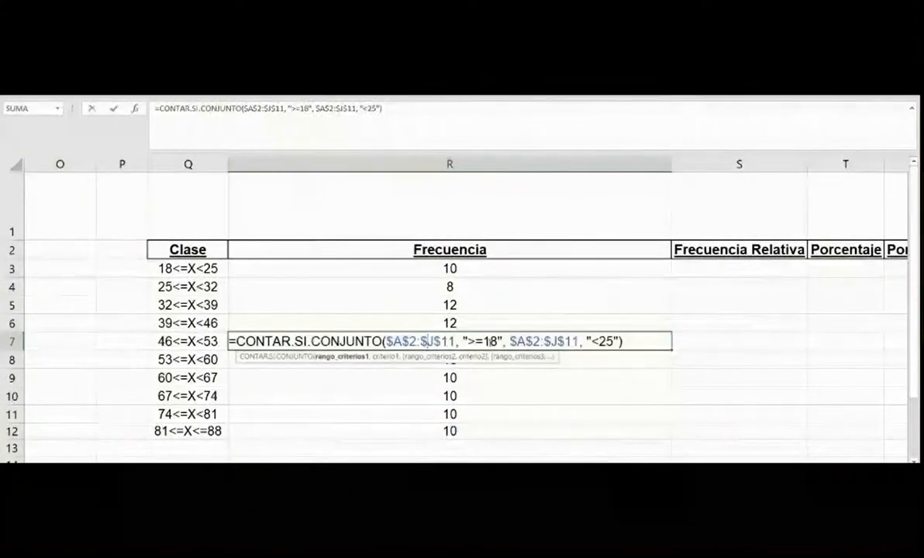
left_click_drag(489, 341, 501, 341)
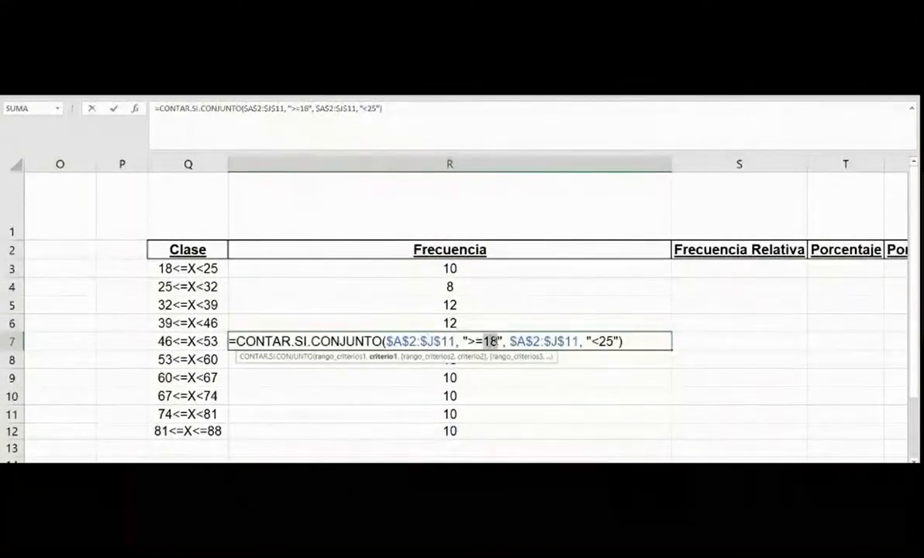
type("46")
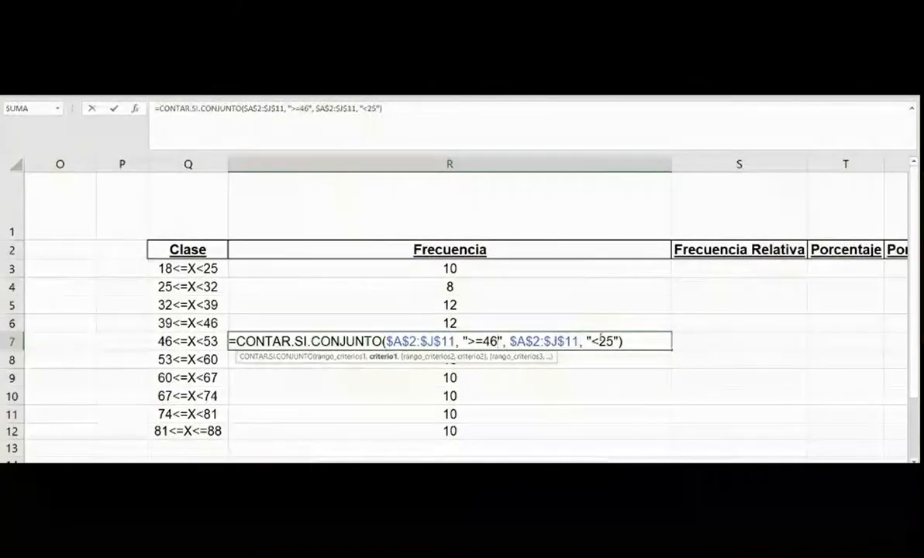
left_click_drag(601, 341, 614, 341)
type("53")
key("Return")
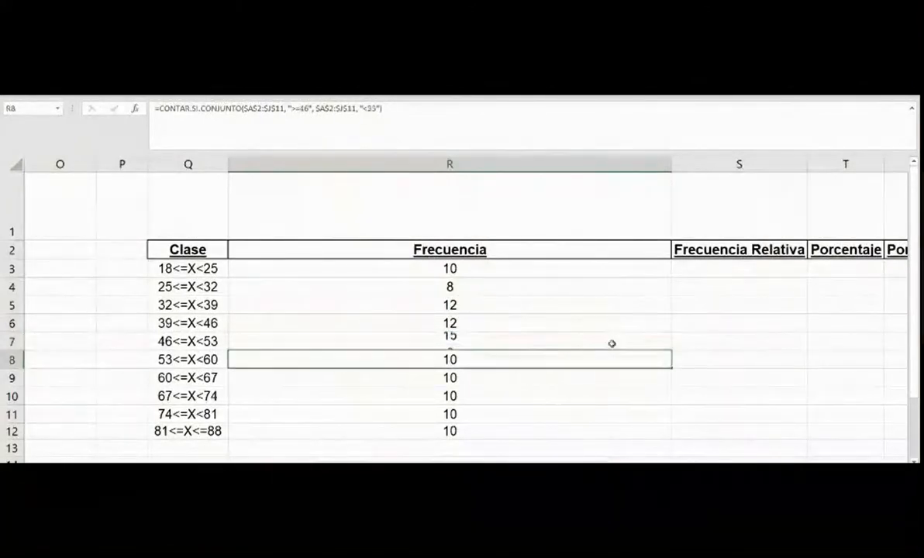
Change the criteria in the R8 frequency formula to ">=53" and "<60".
double_click(481, 356)
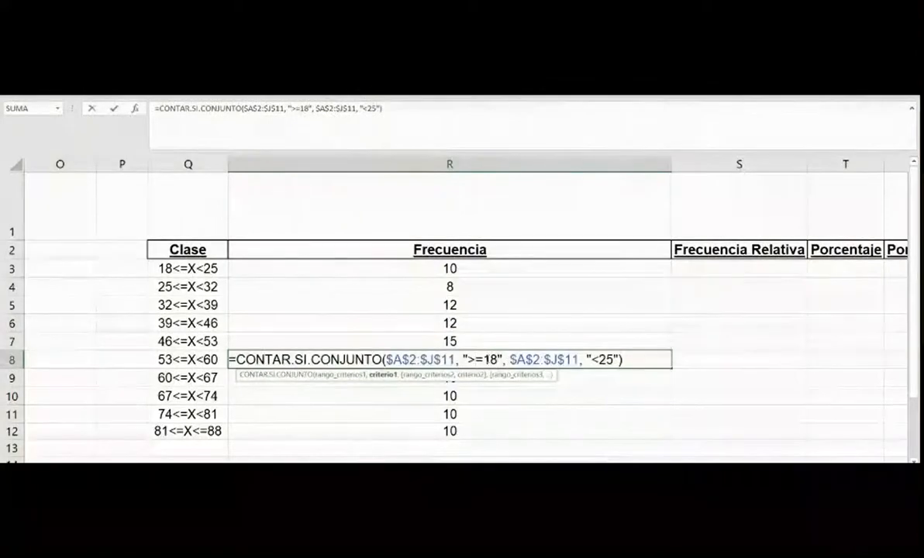
double_click(486, 359)
type("53")
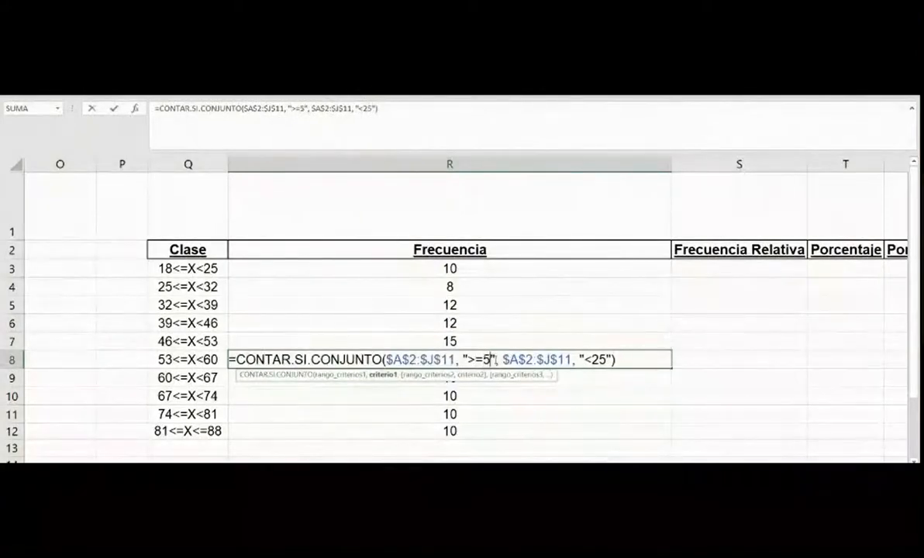
double_click(603, 359)
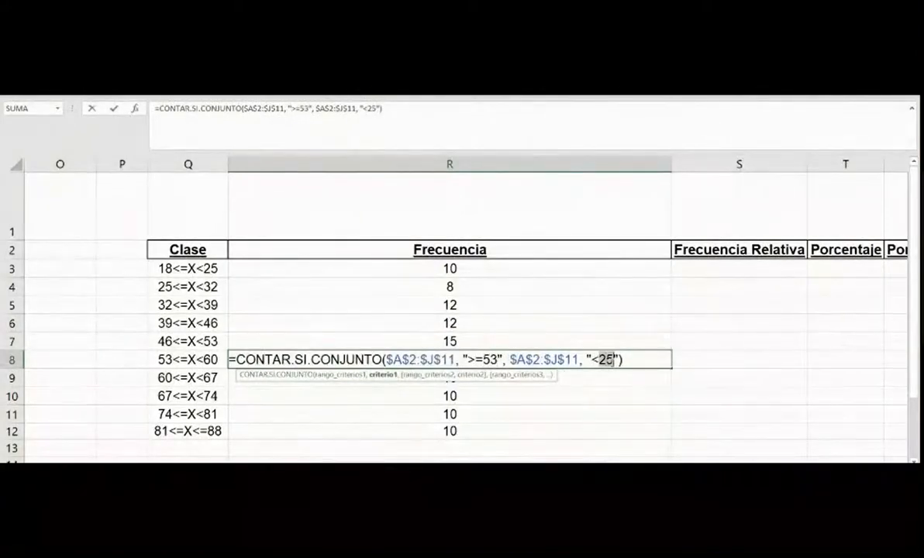
type("60")
key("Return")
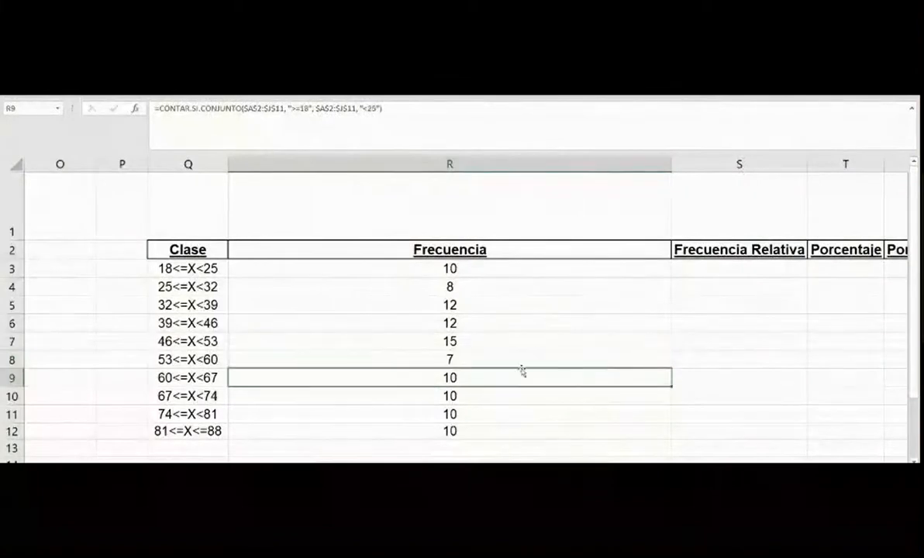
Change the criteria in the R9 frequency formula to ">=60" and "<67".
double_click(459, 378)
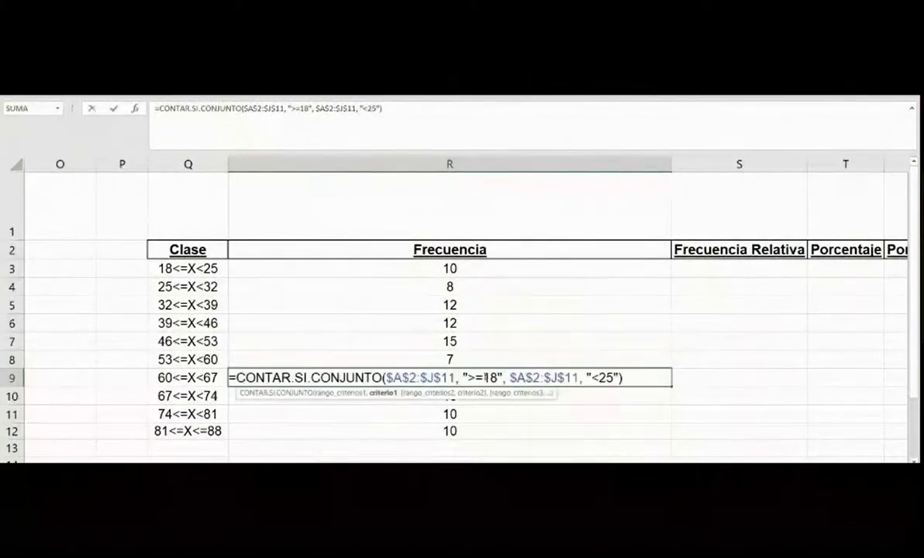
double_click(487, 377)
type("6")
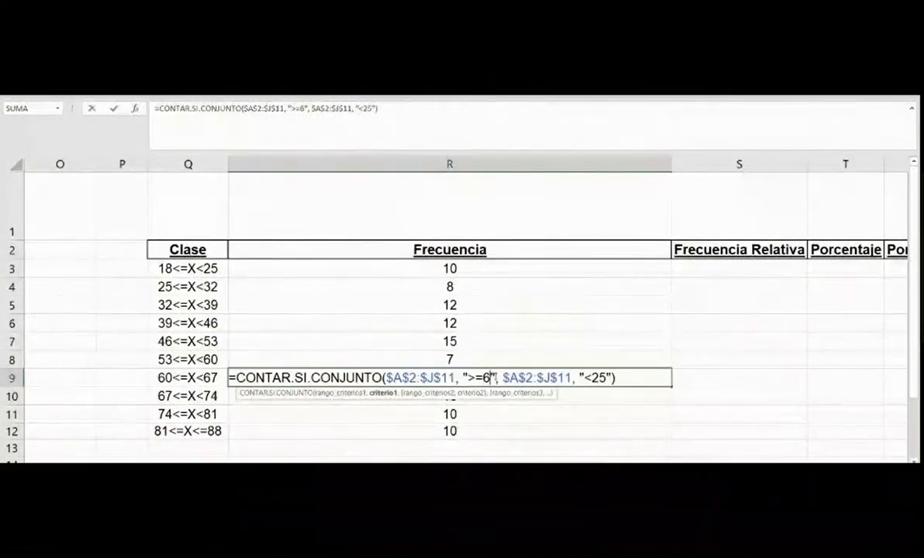
type("0")
double_click(605, 377)
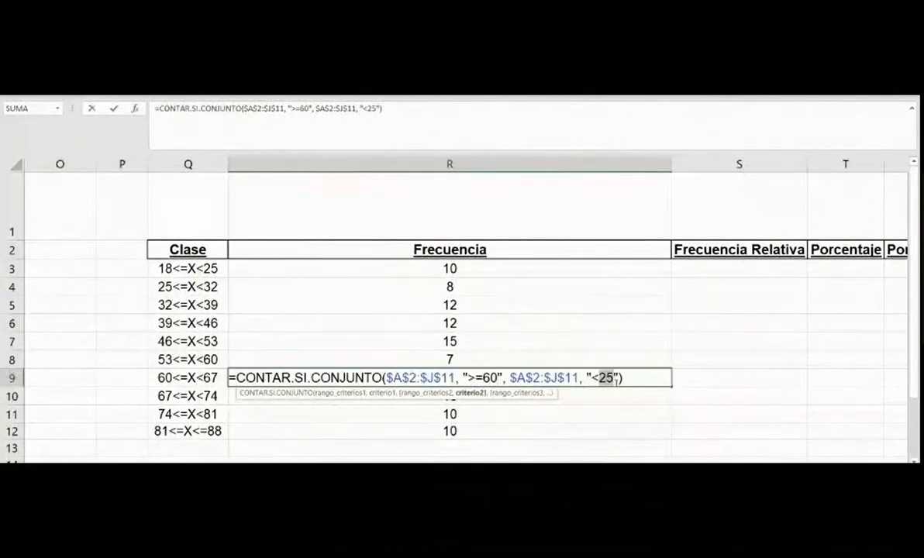
type("67")
key("Return")
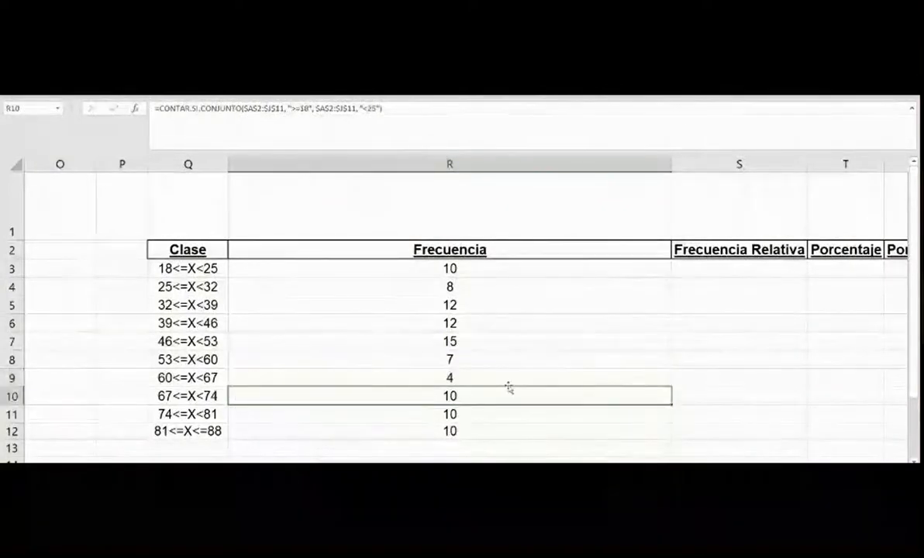
Change the criteria in the R10 frequency formula to ">=67" and "<74".
double_click(469, 397)
double_click(488, 396)
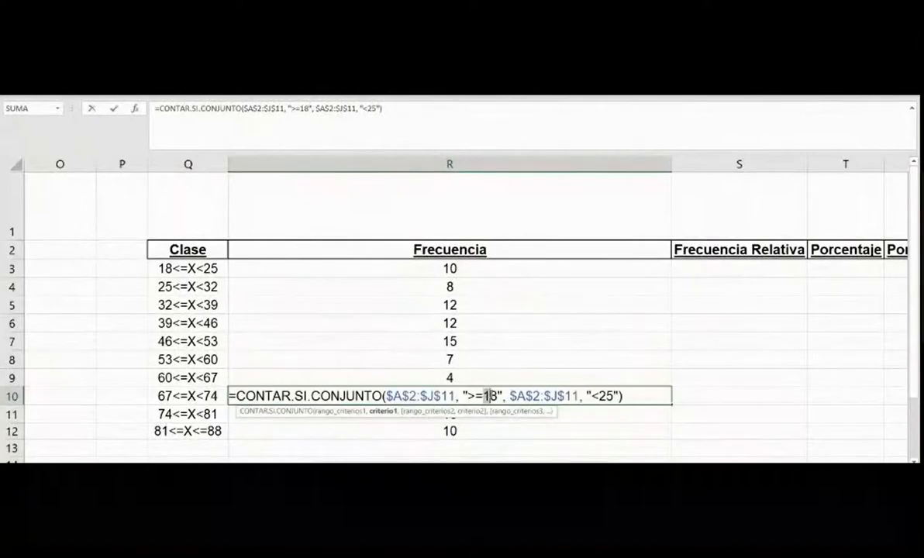
type("67")
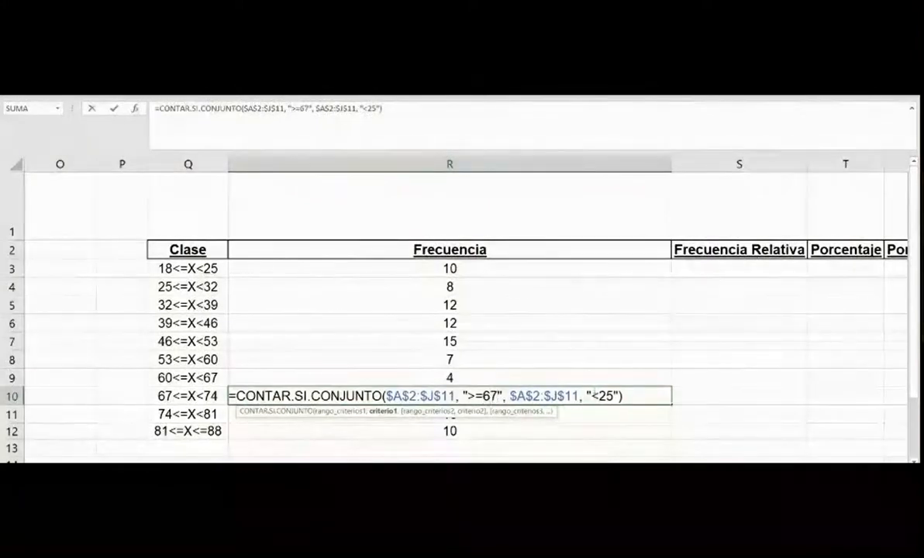
double_click(602, 396)
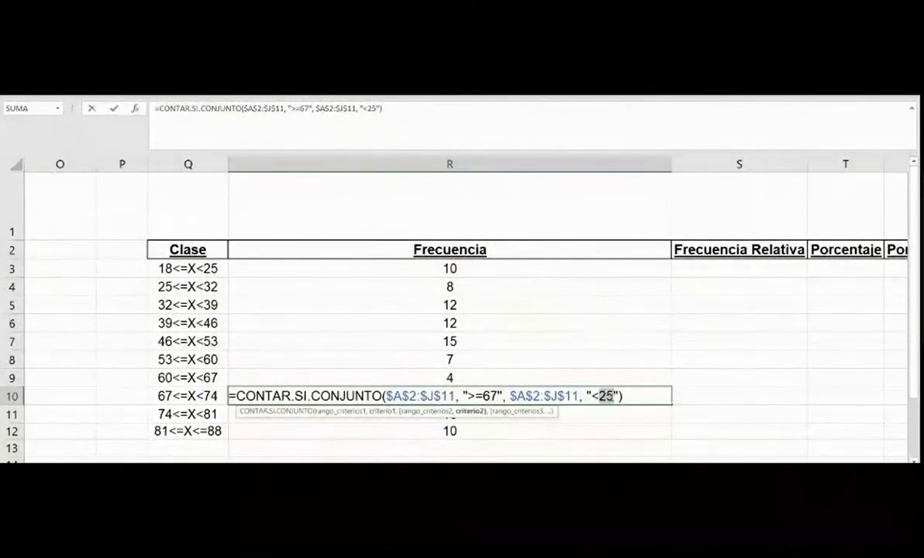
type("74")
key("Return")
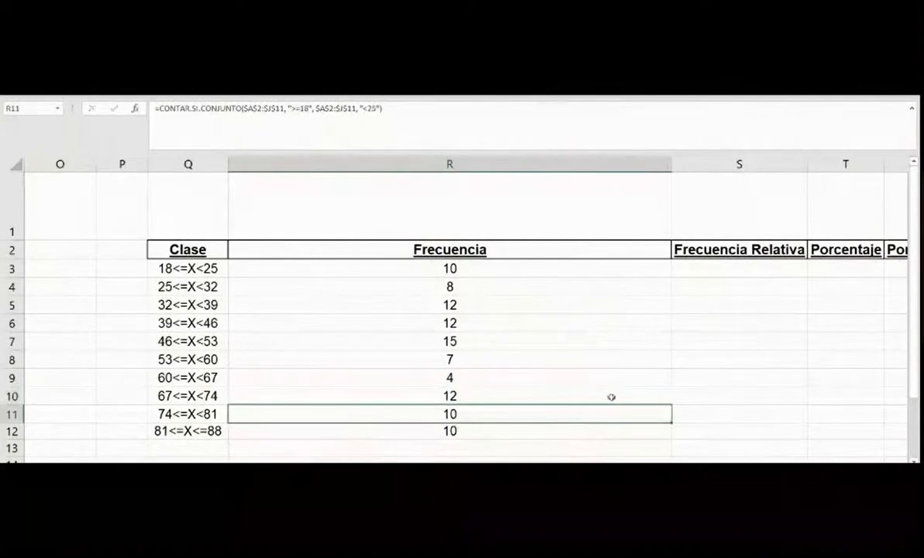
Change the criteria in the R11 frequency formula to ">=74" and "<81".
double_click(467, 411)
double_click(488, 414)
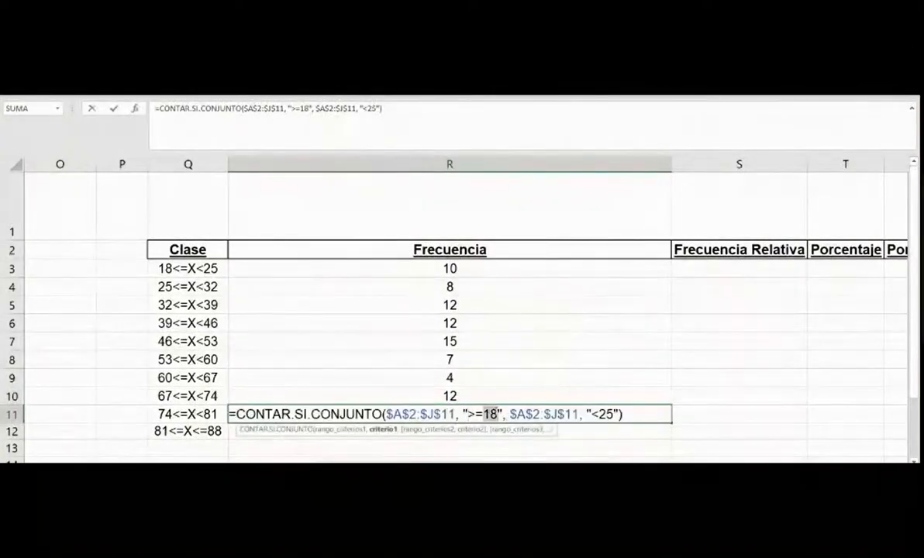
type("74")
double_click(605, 413)
type("81")
key("Return")
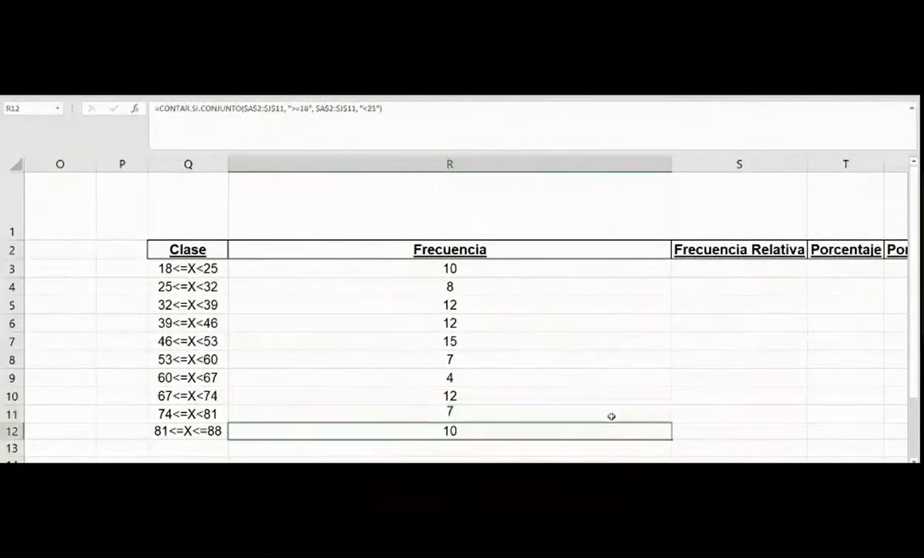
Change the criteria in the R12 frequency formula to ">=81" and "<=88", so the last class includes its upper limit.
double_click(463, 430)
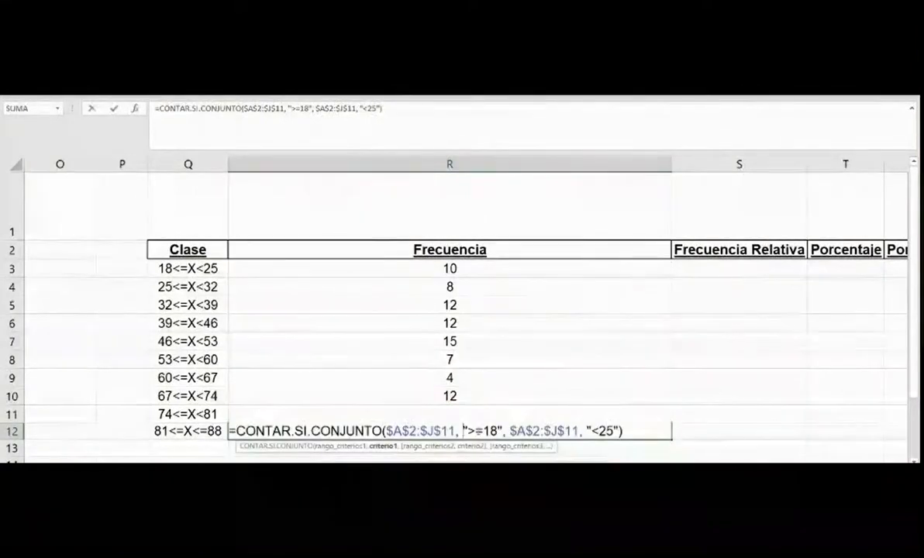
double_click(488, 431)
type("81")
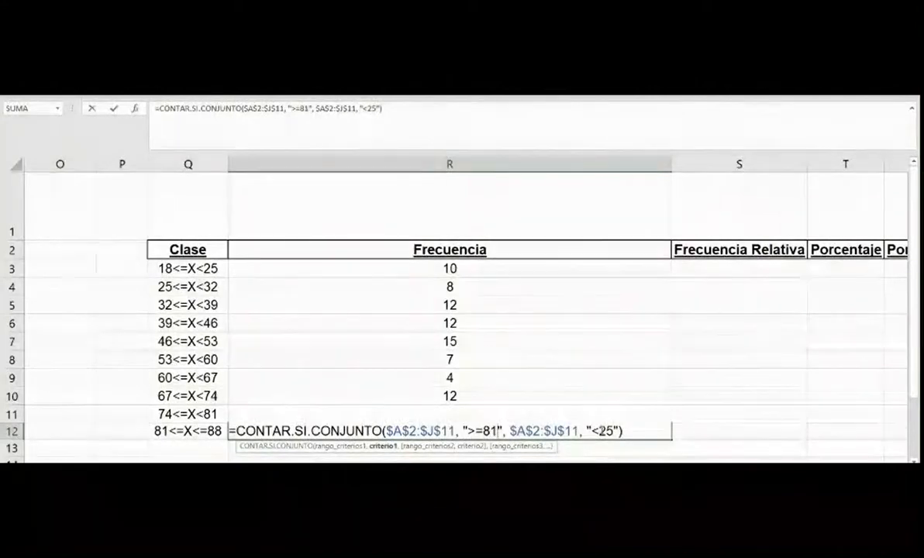
left_click(599, 431)
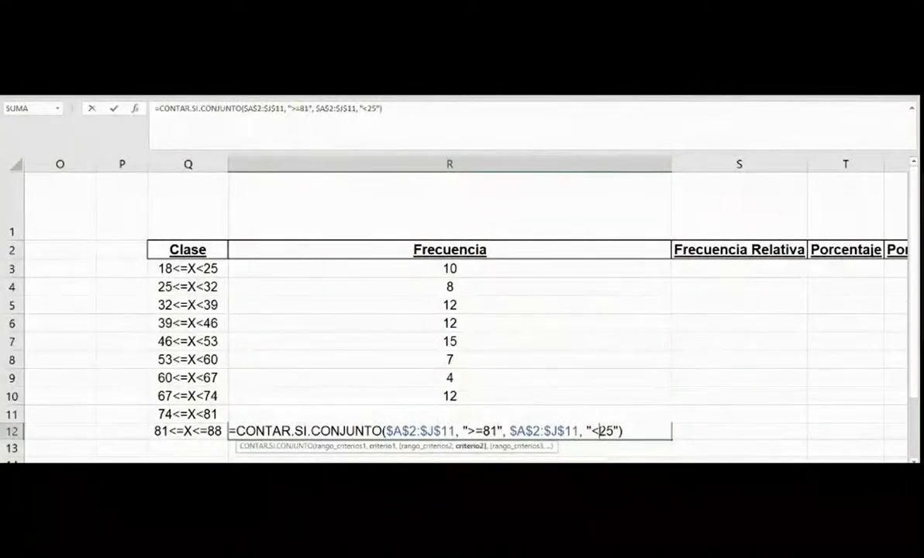
type("=")
key("Delete")
key("Delete")
type("88")
key("Return")
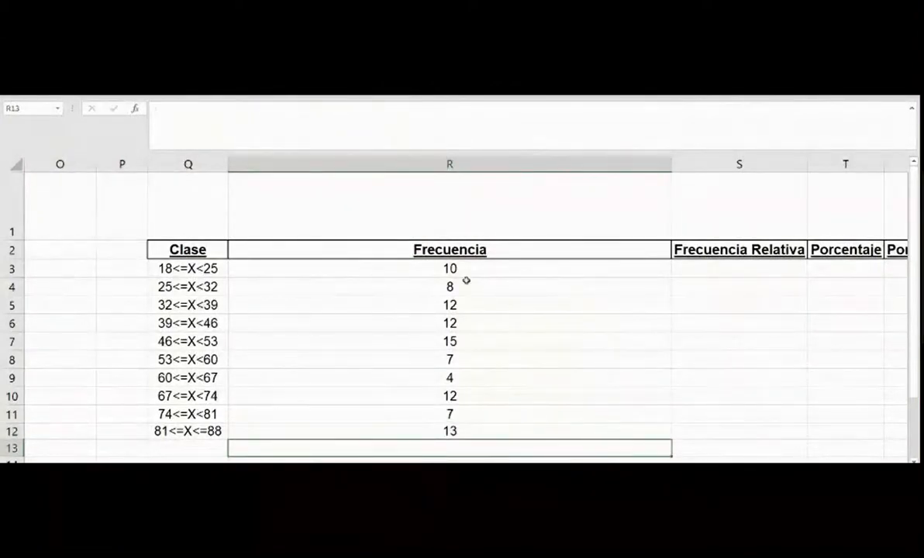
Total the class frequencies in cell R13 with the formula =SUMA(R3:R12).
left_click_drag(465, 268, 474, 427)
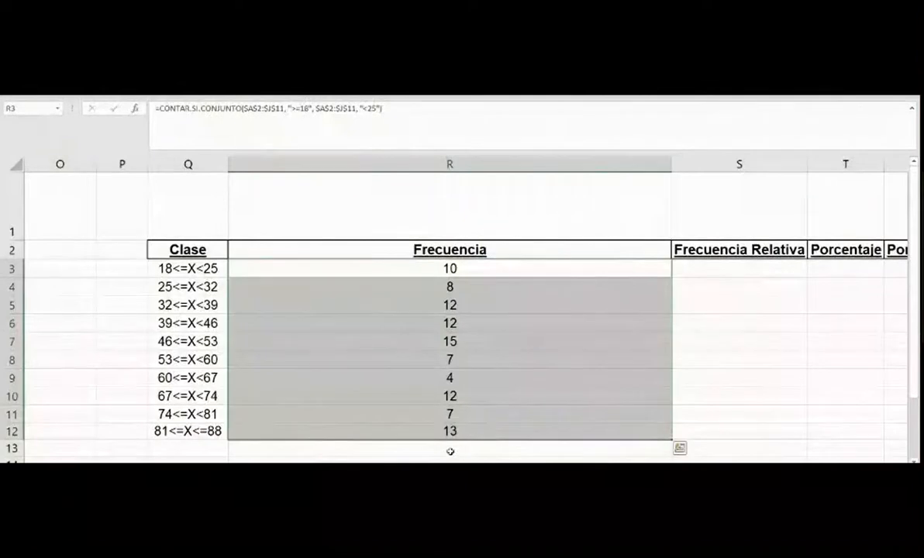
left_click(450, 449)
type("=SUMA(")
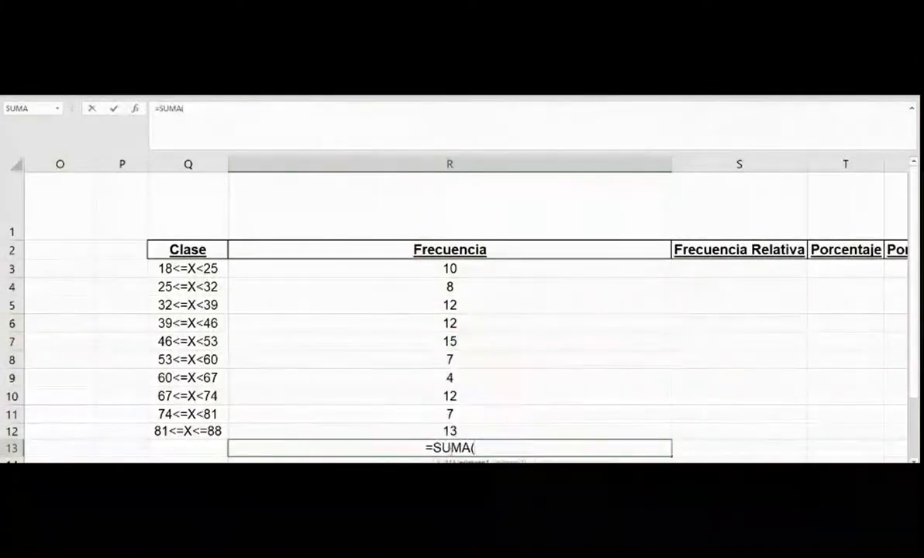
left_click_drag(430, 263, 433, 426)
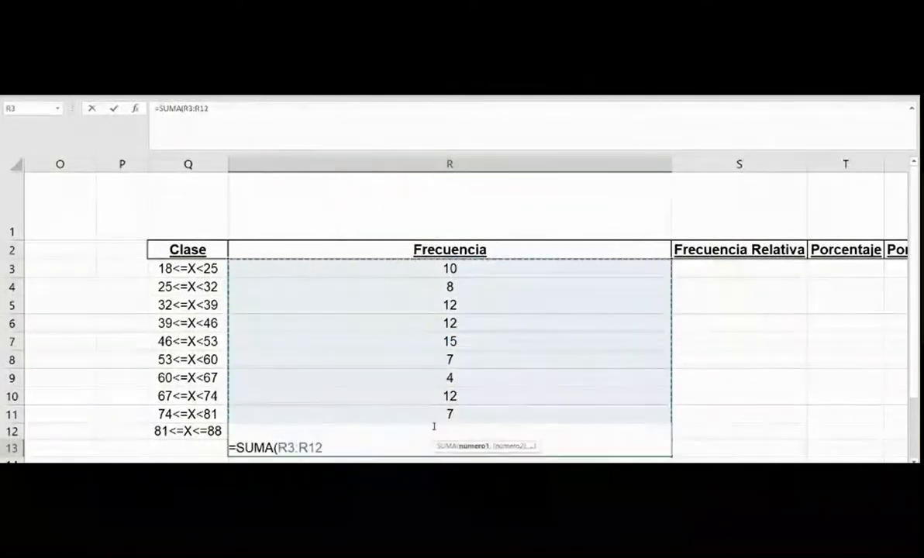
type(")")
key("Return")
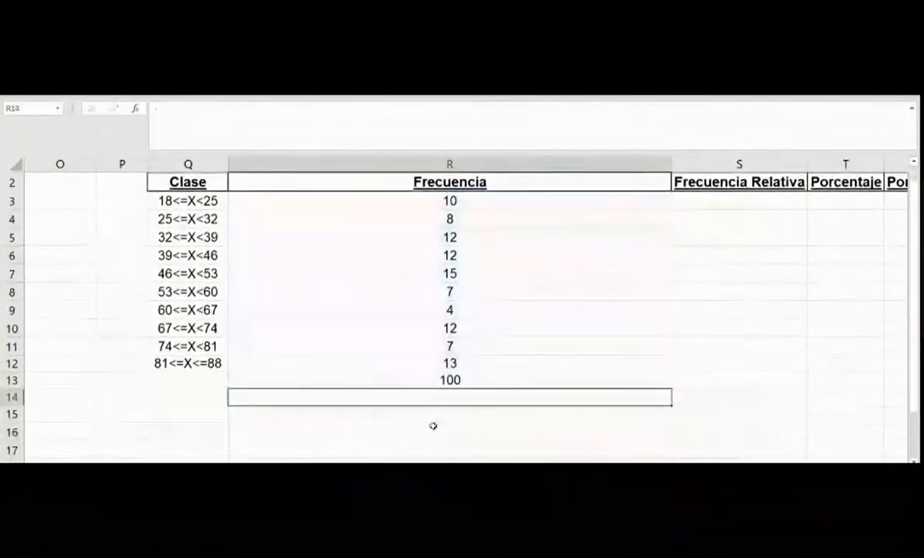
Autofit column R to its contents and label the sum row TOTAL in cell Q13.
scroll(433, 427, "up", 1)
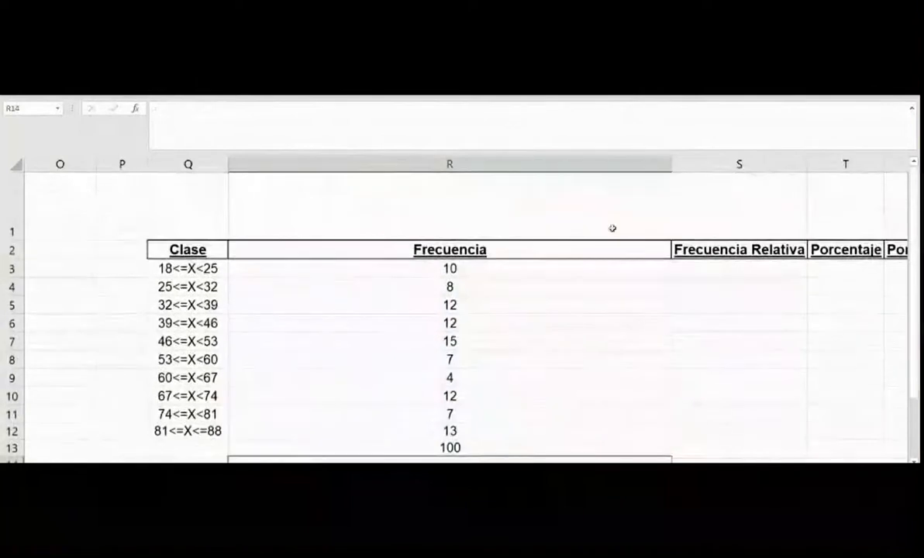
double_click(671, 166)
scroll(299, 378, "down", 1)
left_click(214, 344)
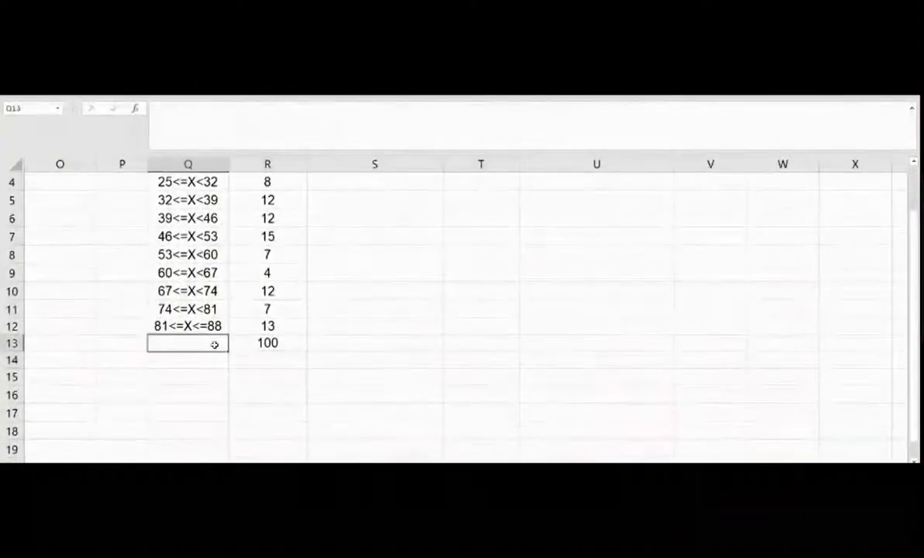
type("TOTAL")
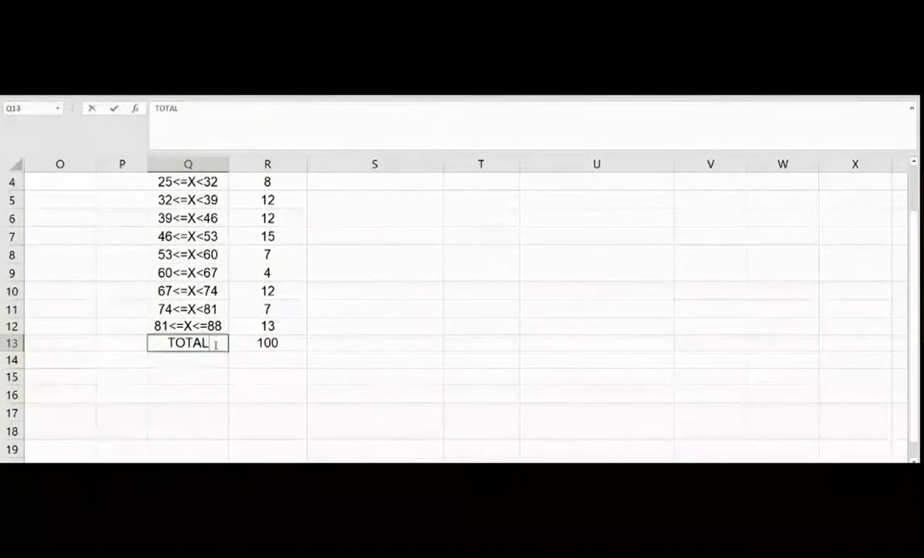
key("Return")
scroll(215, 344, "up", 2)
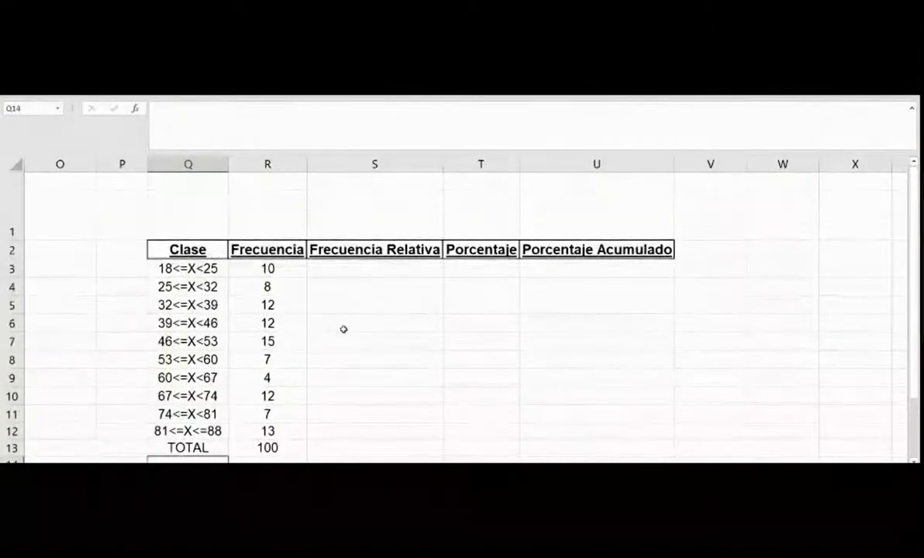
Calculate the relative frequencies with =R3/$R$13 in cell S3 and fill the formula down through S12.
scroll(344, 329, "down", 1)
left_click(535, 258)
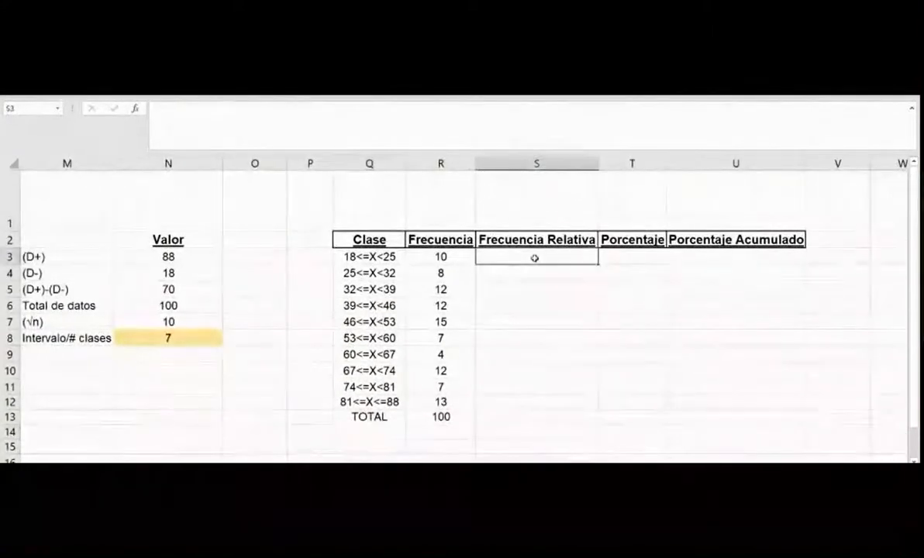
double_click(534, 258)
type("=")
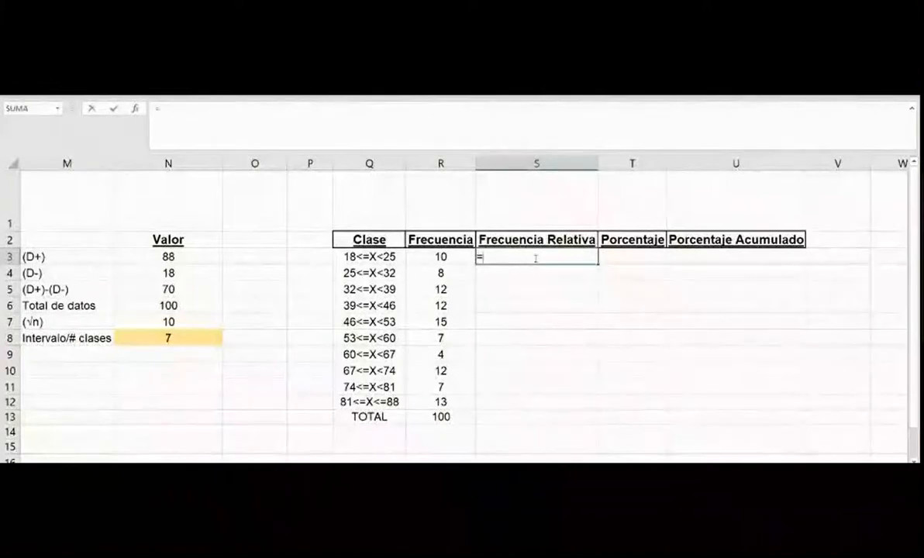
left_click(451, 256)
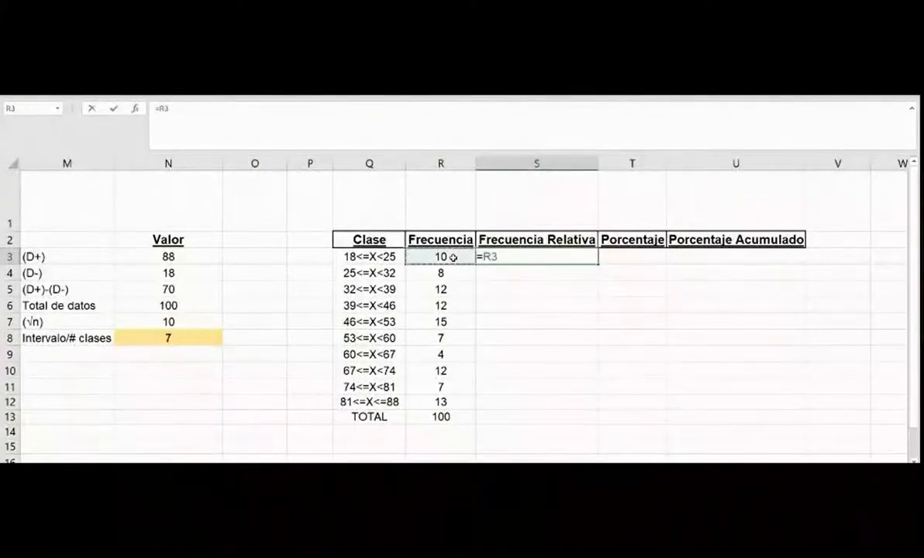
type("/")
left_click(454, 418)
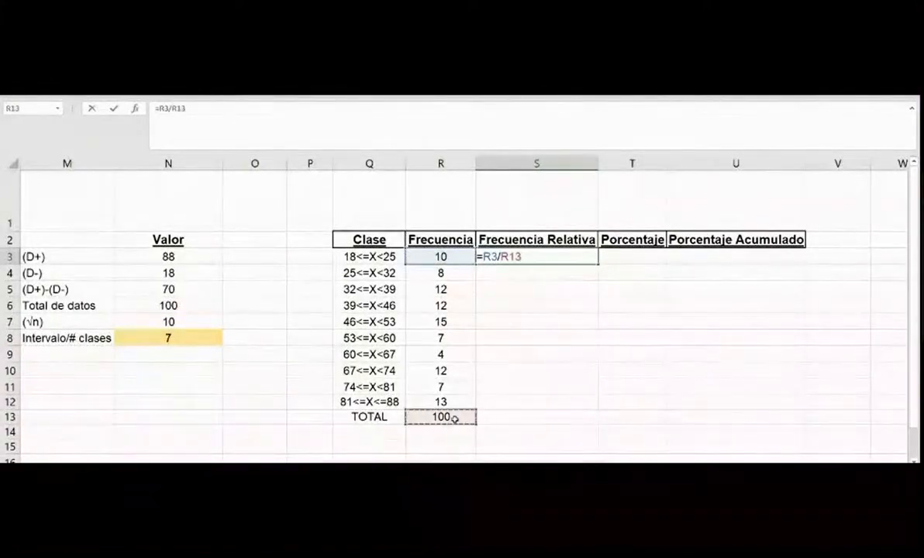
key("F4")
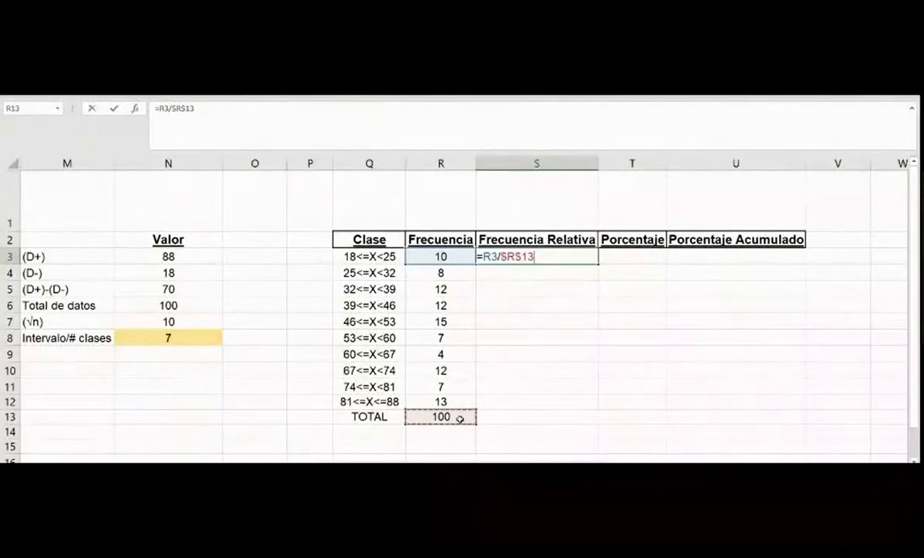
key("Return")
left_click(584, 259)
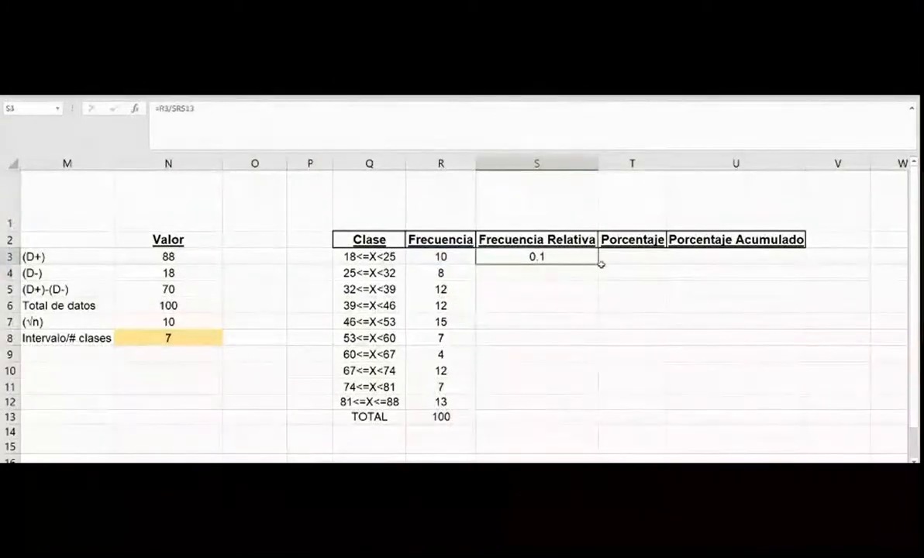
left_click_drag(599, 264, 583, 404)
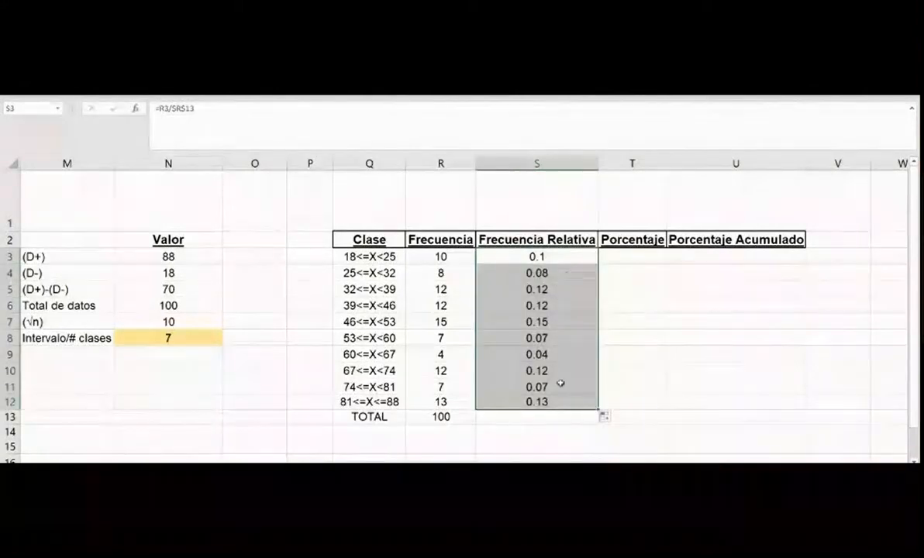
Total the relative frequencies in cell S13 with the formula =SUMA(S3:S12).
left_click(467, 417)
left_click(516, 415)
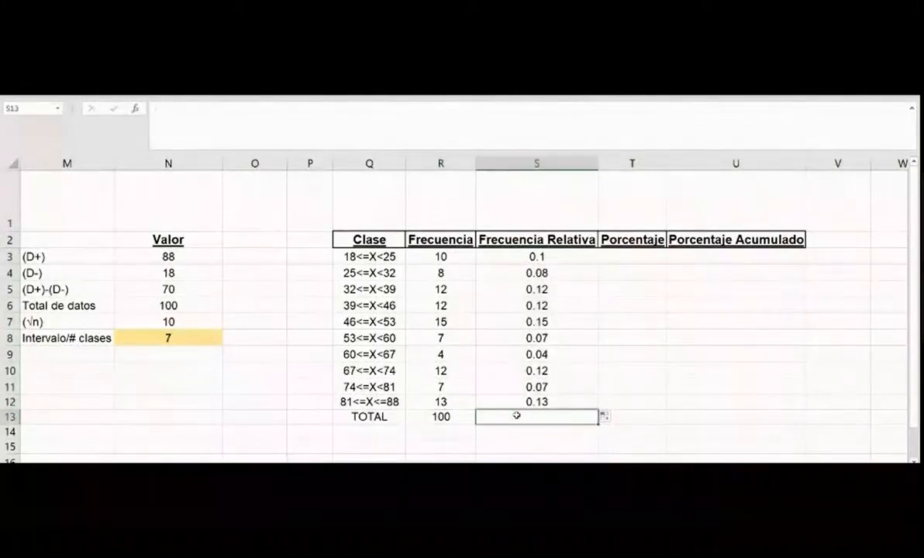
type("=S")
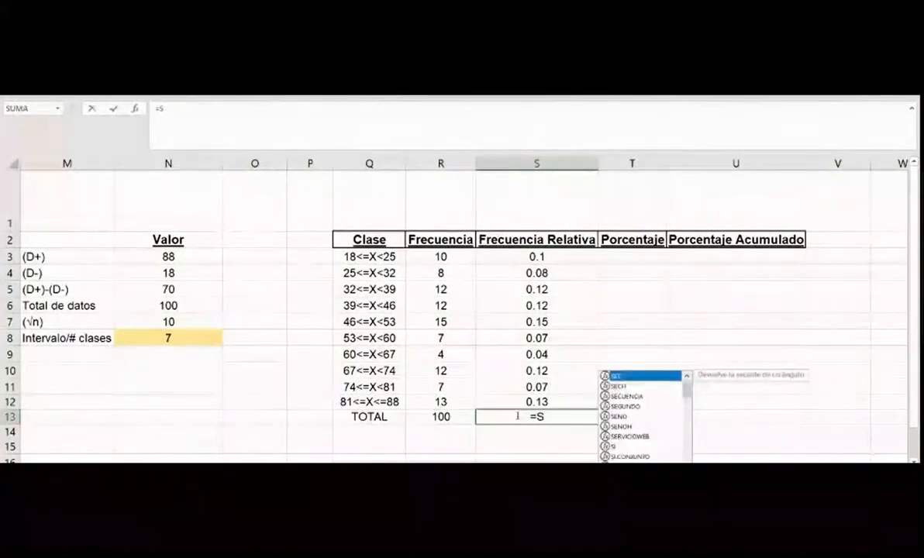
type("UMA(")
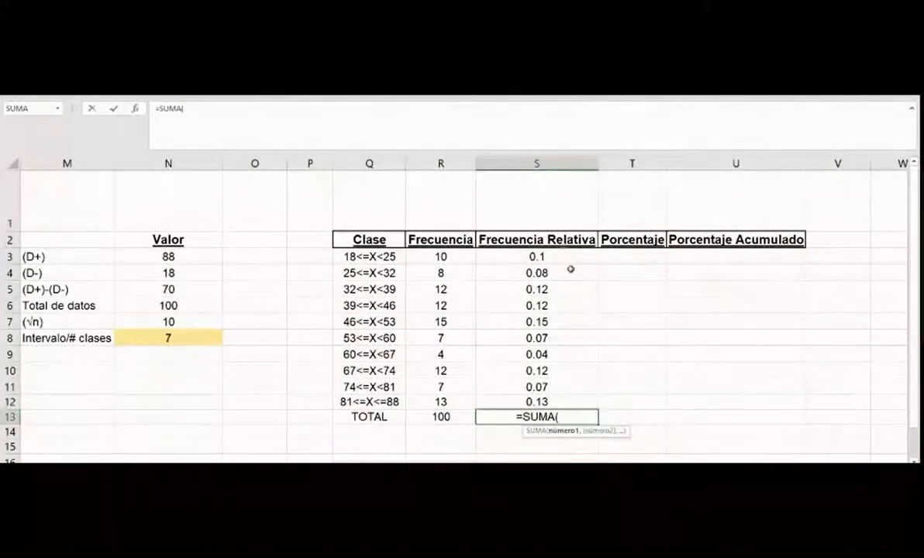
left_click_drag(543, 257, 555, 396)
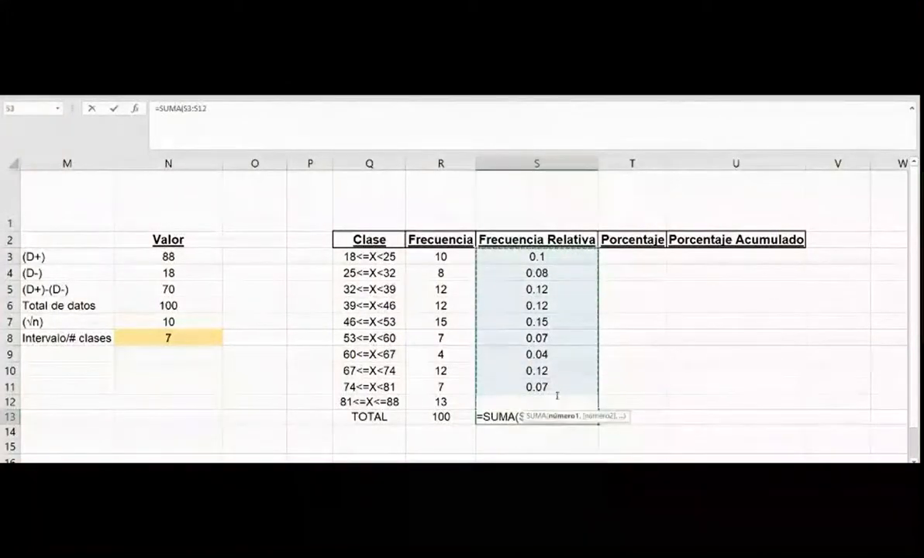
key("Return")
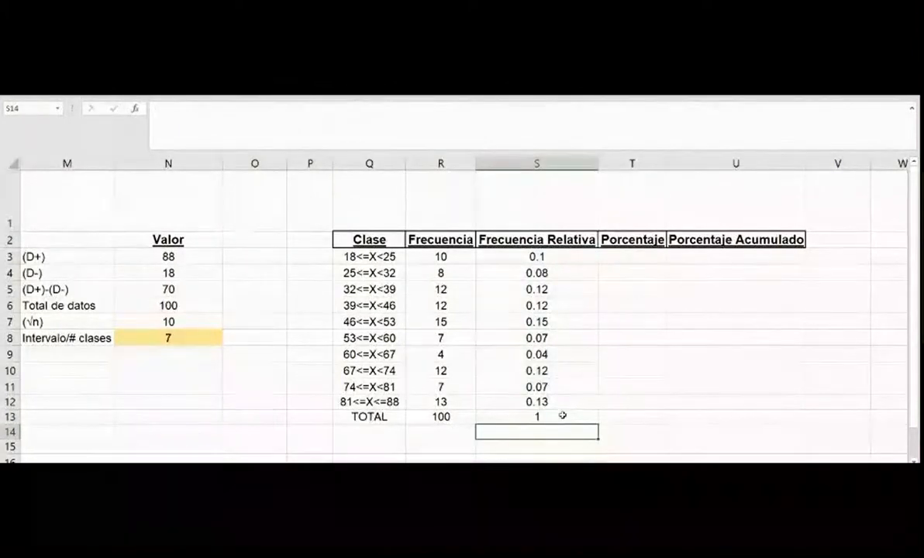
Calculate the percentages with =S3*100 in cell T3 and fill the formula down through T12.
left_click(612, 417)
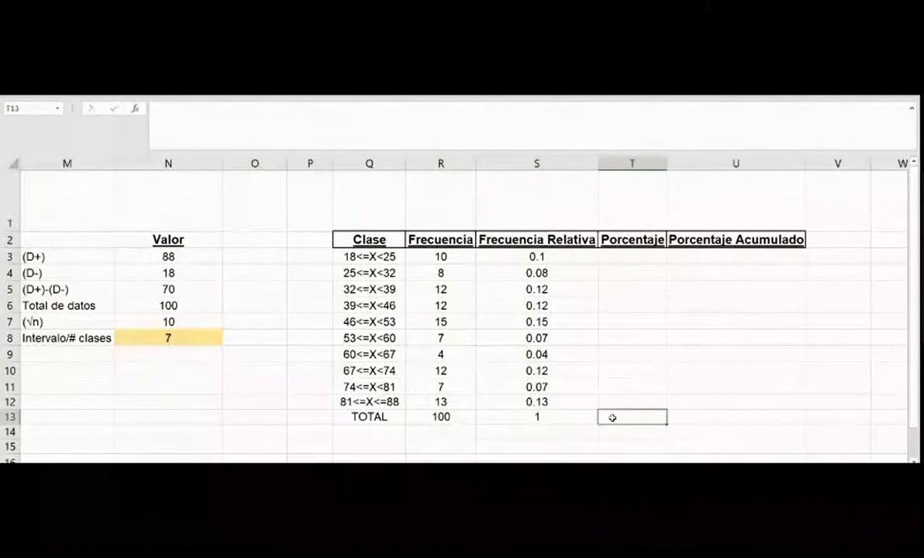
left_click(620, 259)
type("=")
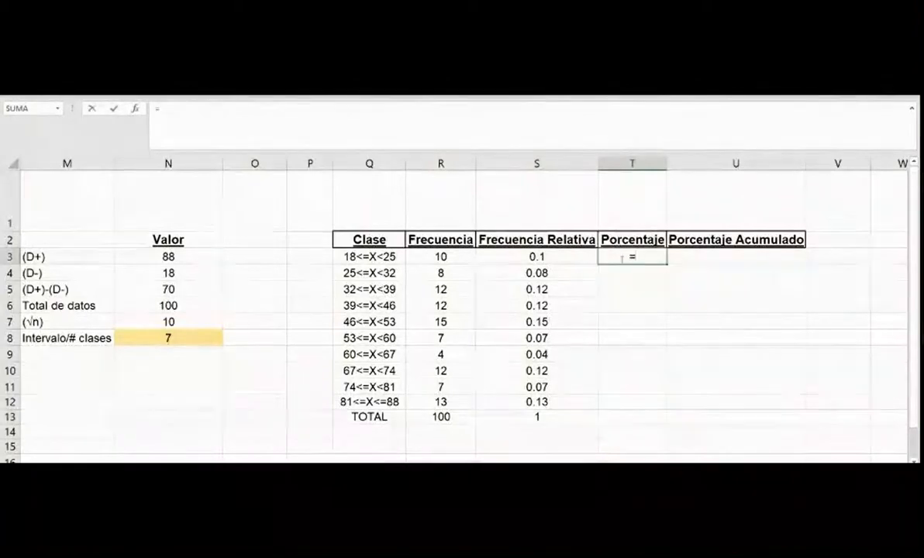
key("Left")
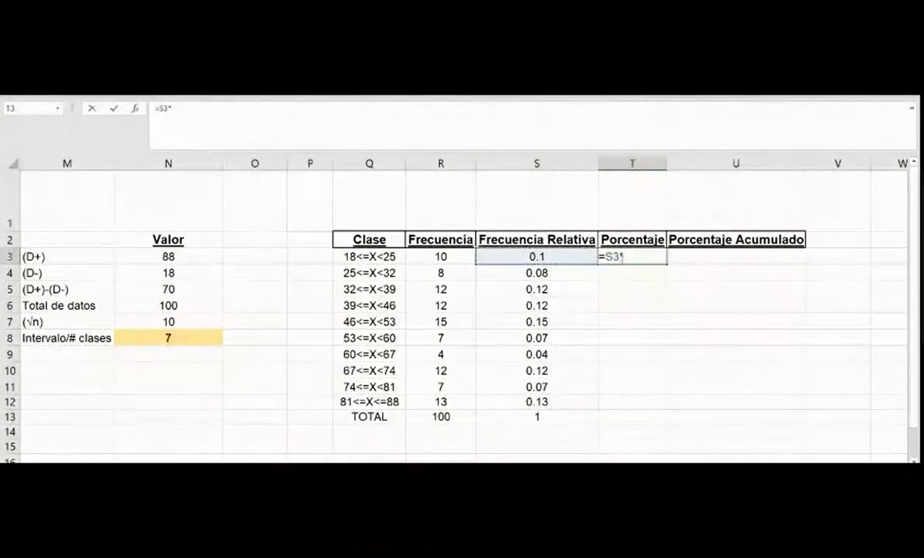
type("*100")
key("Return")
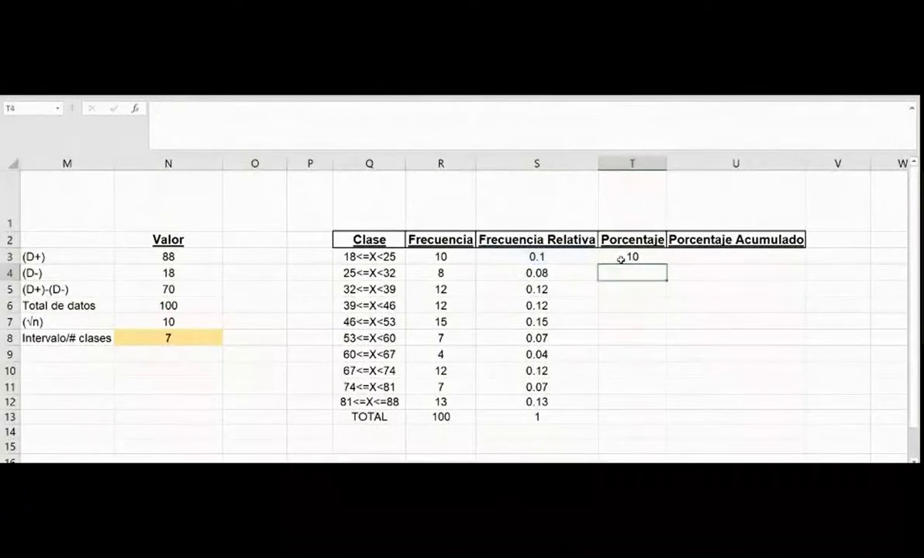
left_click(620, 259)
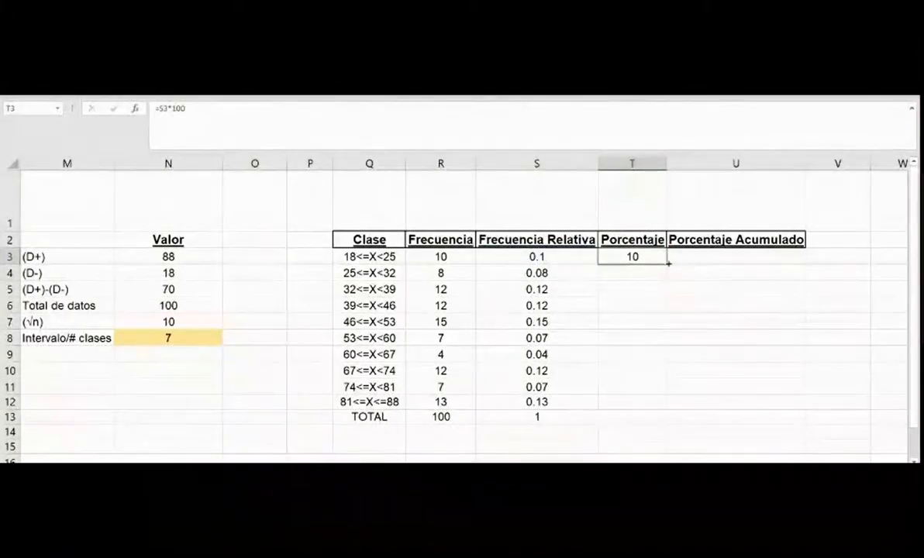
left_click_drag(668, 264, 668, 411)
Copy the relative frequency total formula from S13 into T13 to total the percentages.
left_click(555, 419)
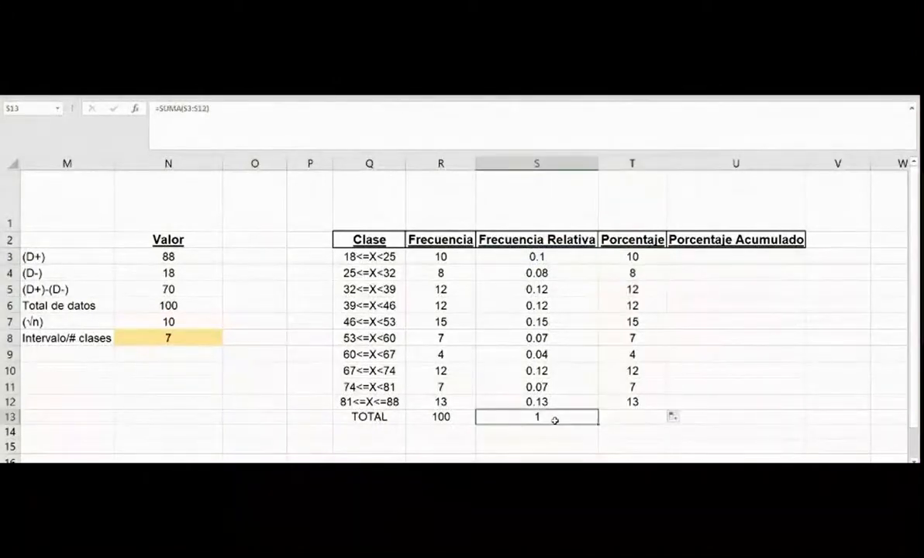
key("ctrl+c")
left_click(629, 416)
key("ctrl+v")
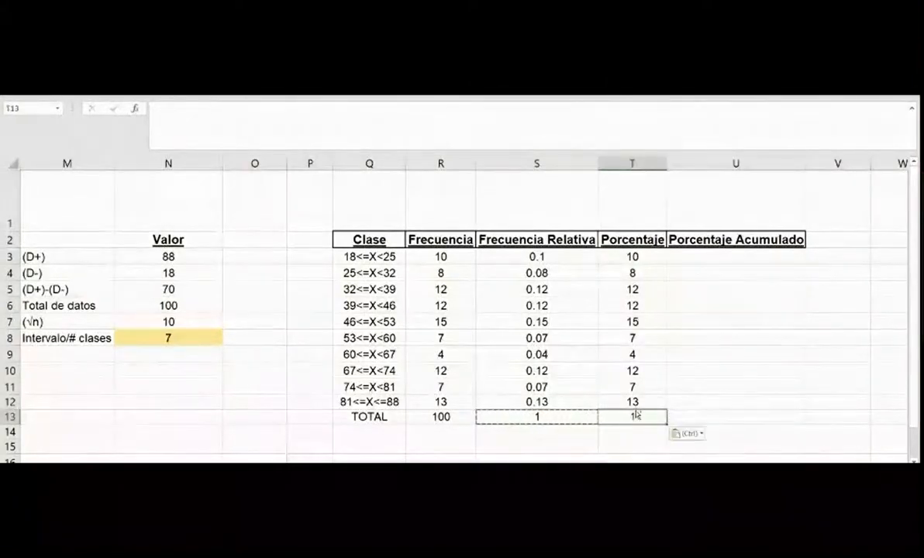
Fill cell U13, the total cell of the Porcentaje Acumulado column, with black.
left_click(735, 416)
left_click(155, 87)
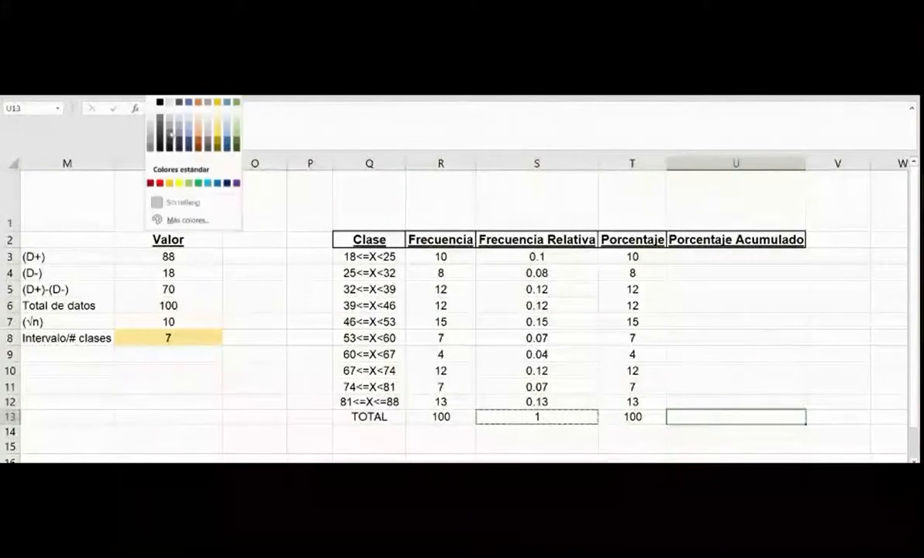
left_click(158, 102)
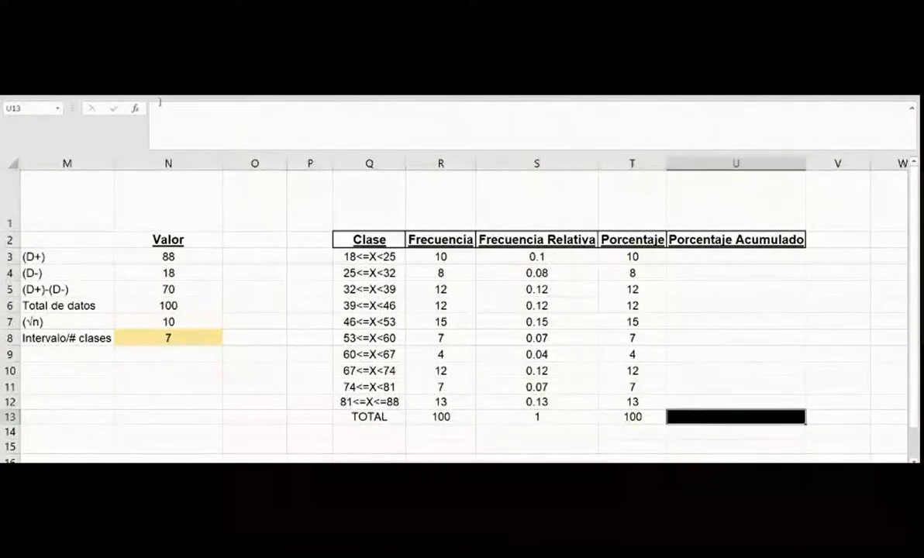
Start the cumulative percentage column in cell U3 with the formula =T3.
left_click(730, 258)
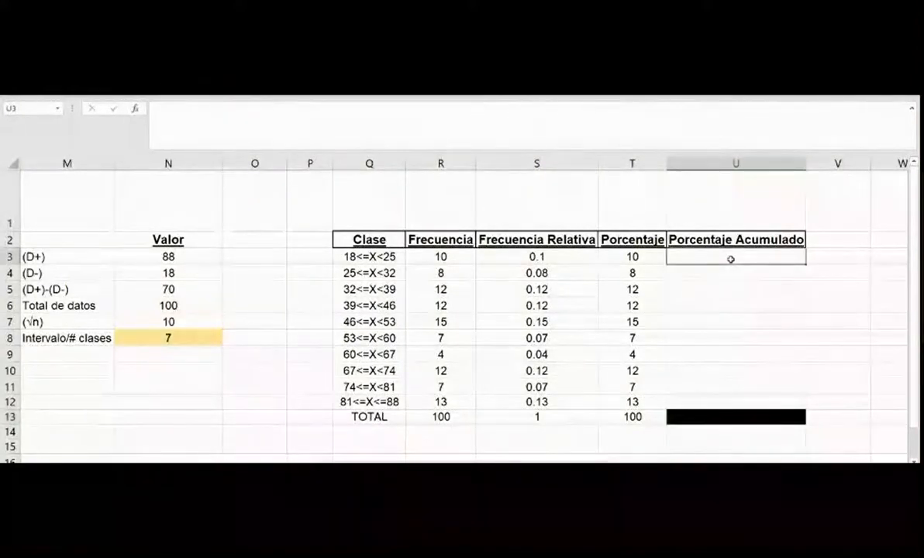
type("=")
left_click(645, 256)
key("Return")
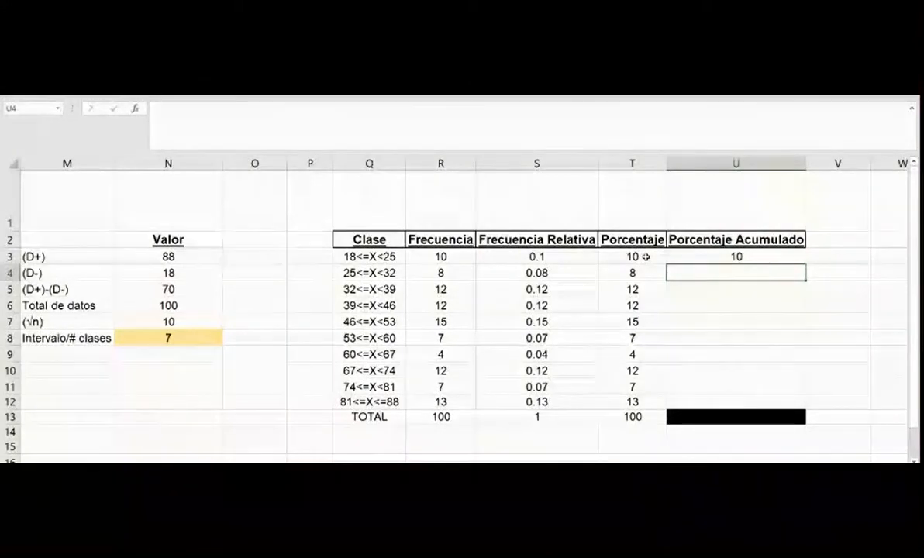
Enter the cumulative percentage formula =T4+U3 in cell U4 and fill it down through U12.
type("=")
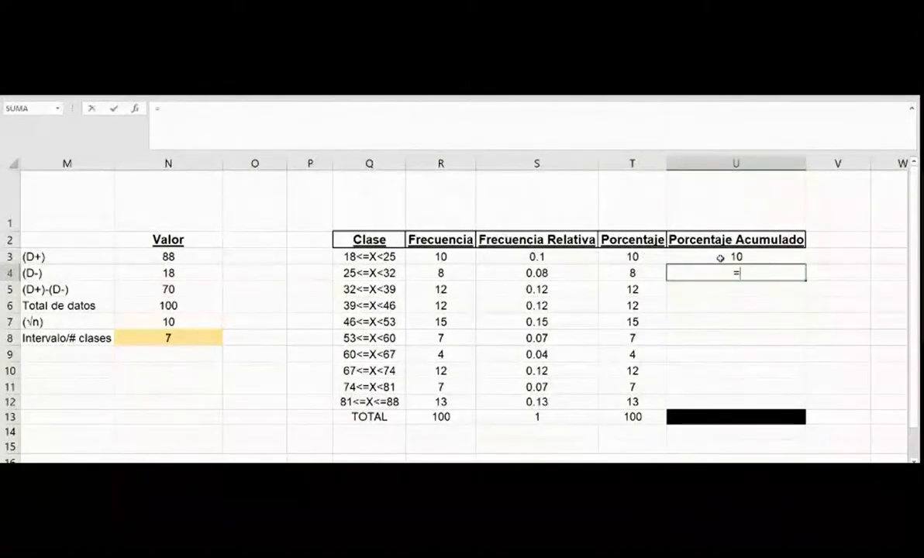
left_click(657, 269)
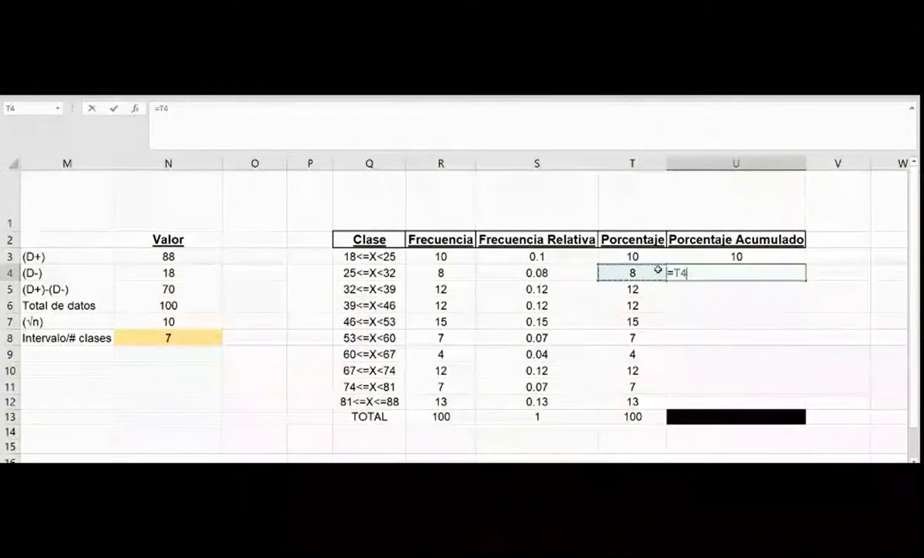
type("+")
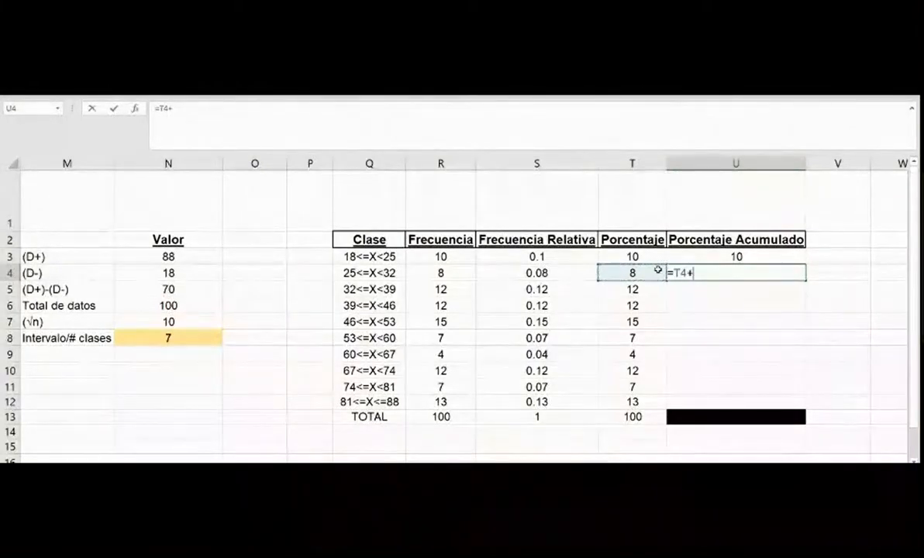
left_click(702, 255)
key("Return")
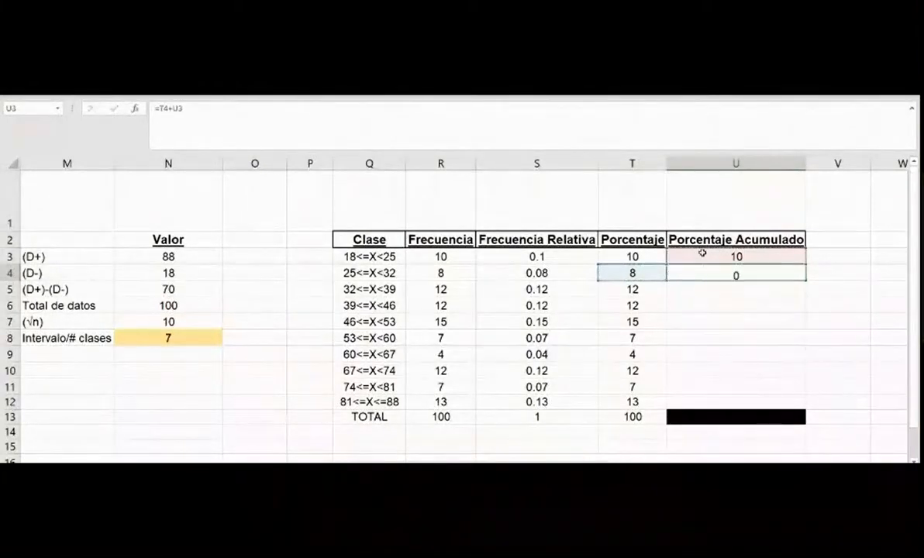
left_click(783, 273)
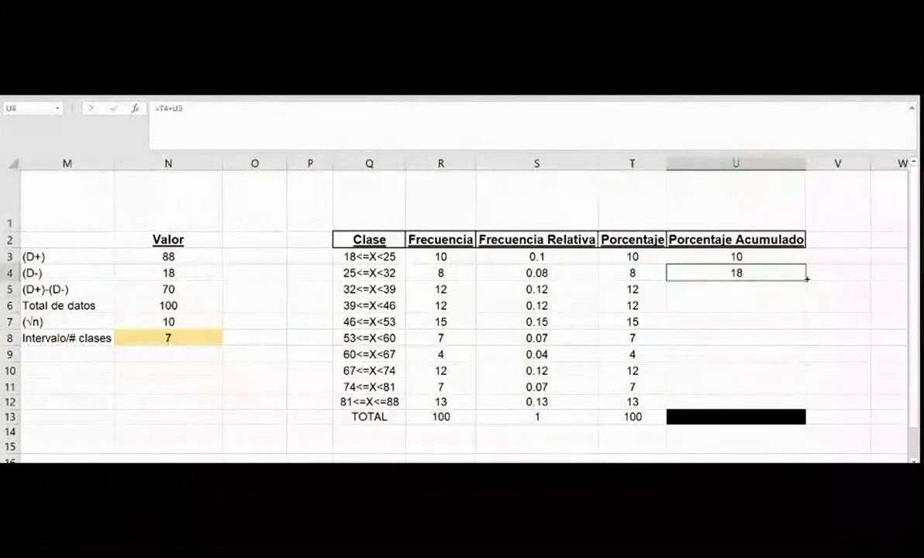
left_click_drag(809, 319, 794, 403)
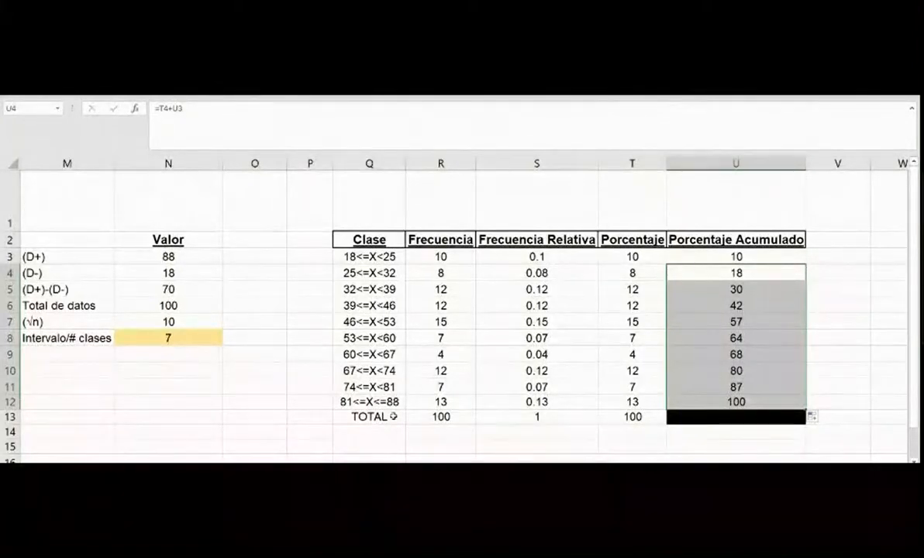
Outline each cell of the TOTAL row from Q13 to T13 with a border.
left_click(375, 416)
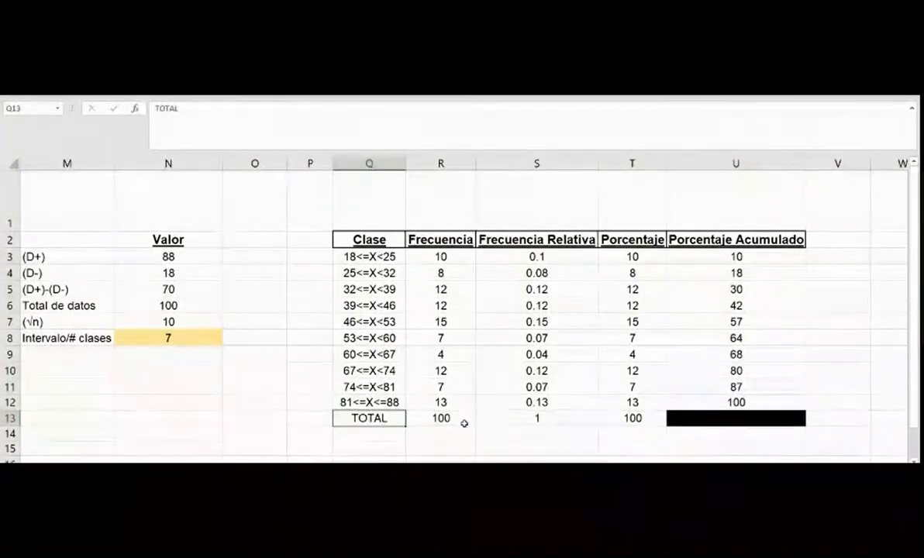
left_click(460, 419)
left_click(538, 419)
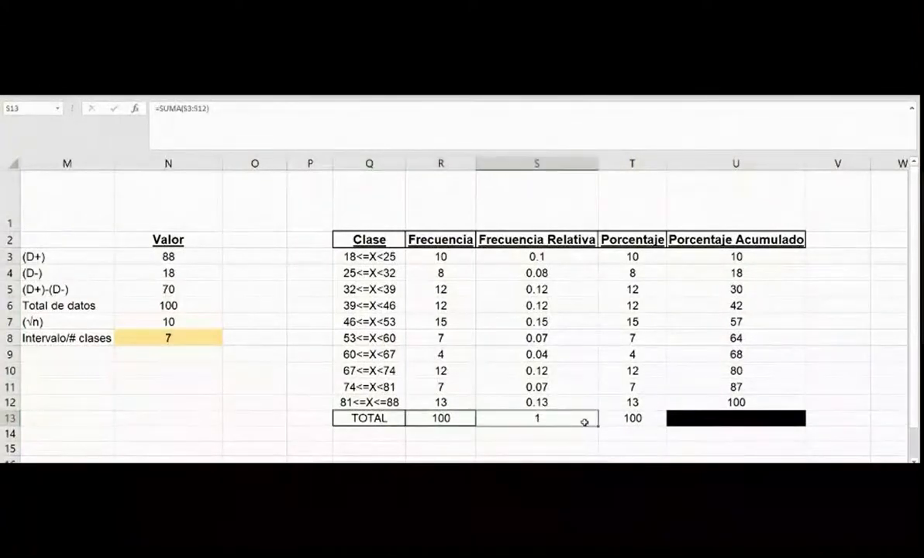
left_click(624, 418)
Add the heading "CONSIDERACIONES" in cell Q15, below the frequency table.
scroll(418, 404, "down", 1)
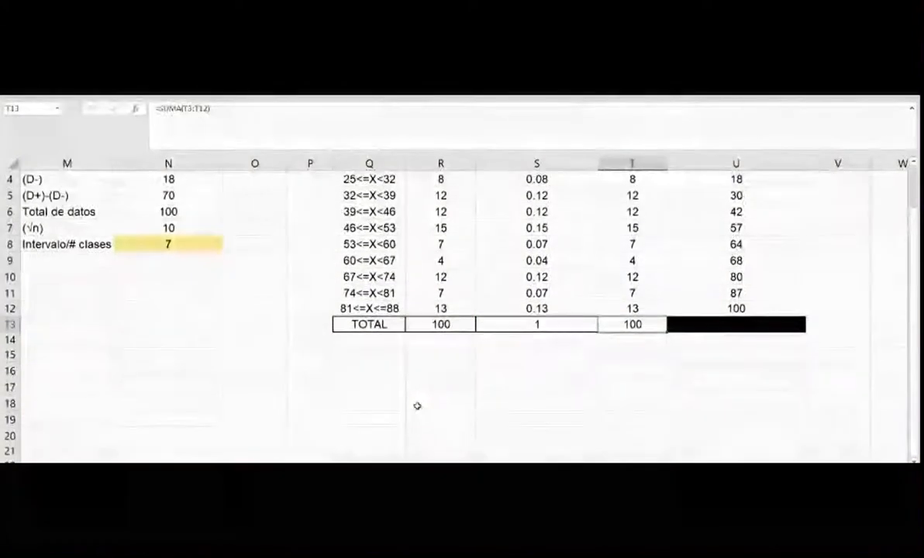
left_click(374, 354)
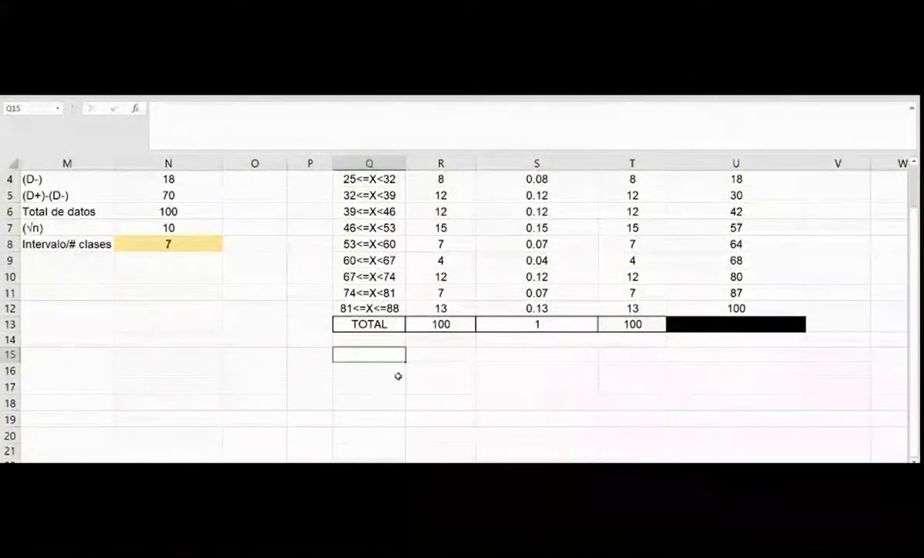
type("CO")
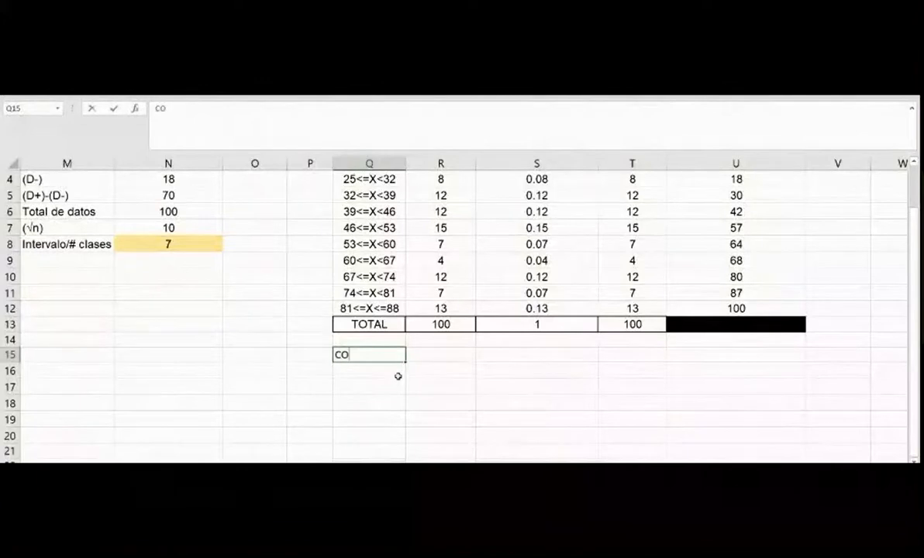
type("NSIDERACIONES")
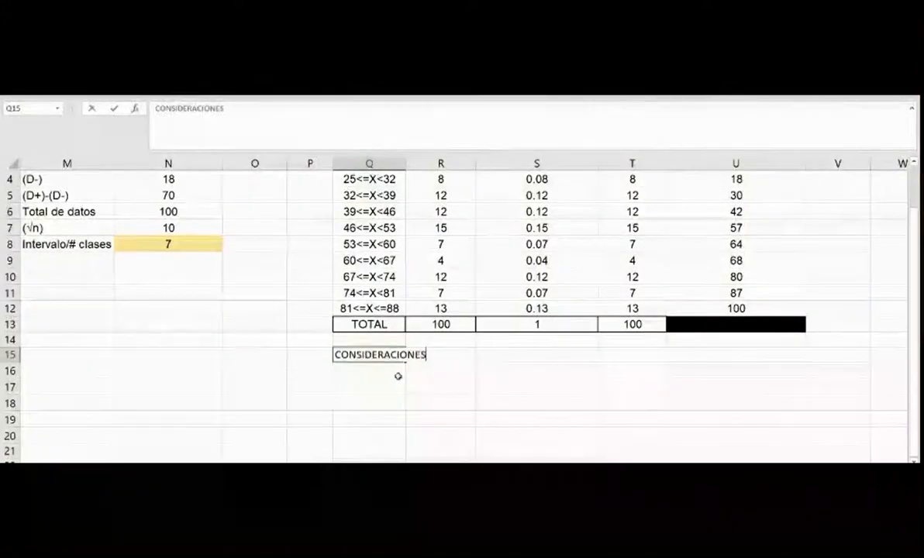
key("Return")
Enter in cell Q16 the note "1. Si el valor de la raiz de n no es entero se deberá redondear al entero superior siguiente: Ejemplo".
type("1")
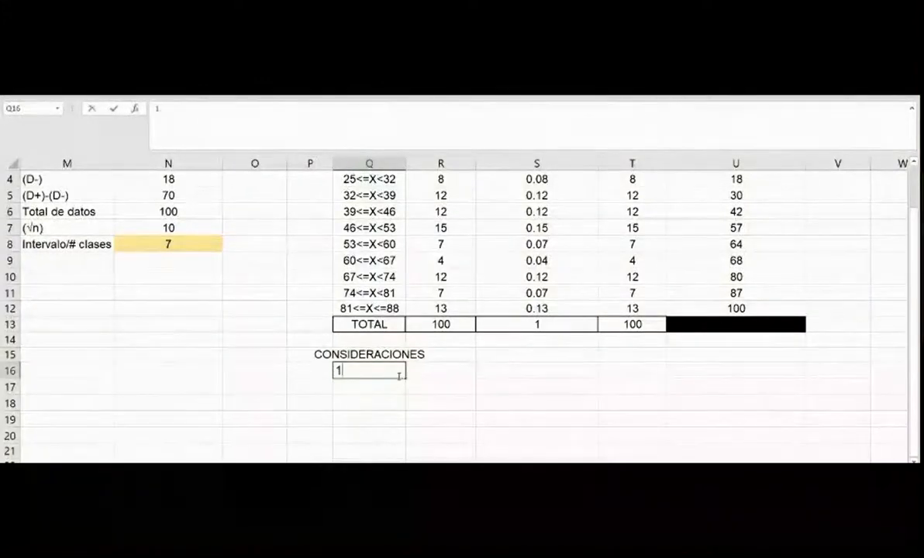
type(". Si el valor de n ")
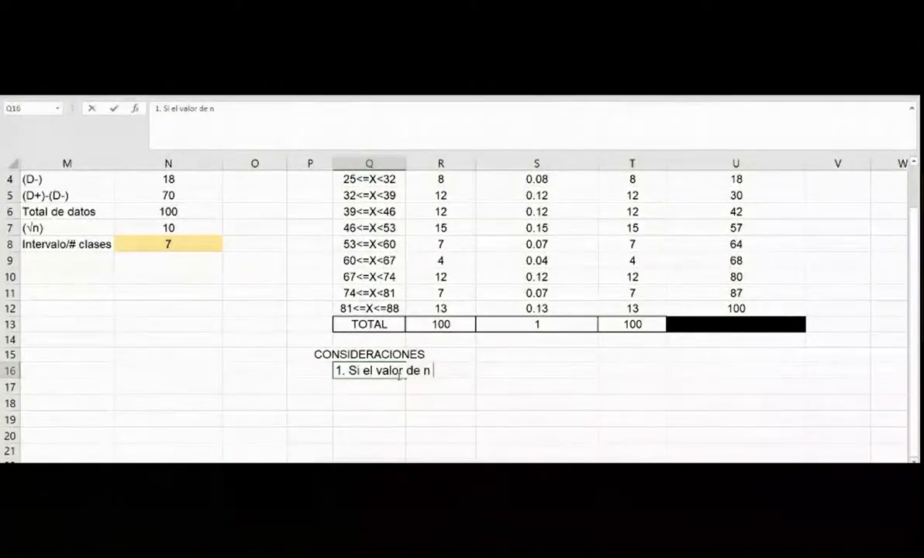
type("es igual ")
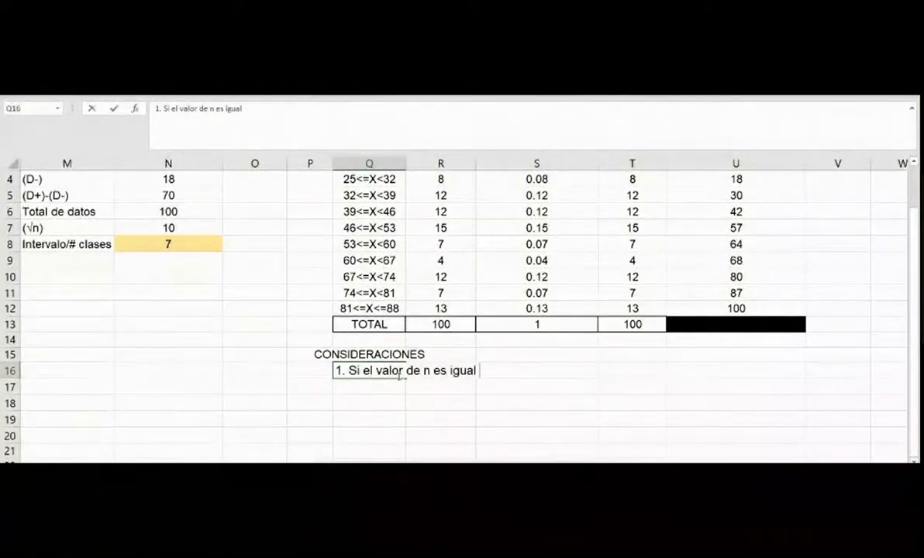
type("a u")
key("BackSpace")
key("BackSpace")
key("BackSpace")
key("BackSpace")
key("BackSpace")
key("BackSpace")
key("BackSpace")
key("BackSpace")
key("BackSpace")
key("BackSpace")
key("BackSpace")
key("BackSpace")
key("BackSpace")
key("BackSpace")
key("BackSpace")
key("BackSpace")
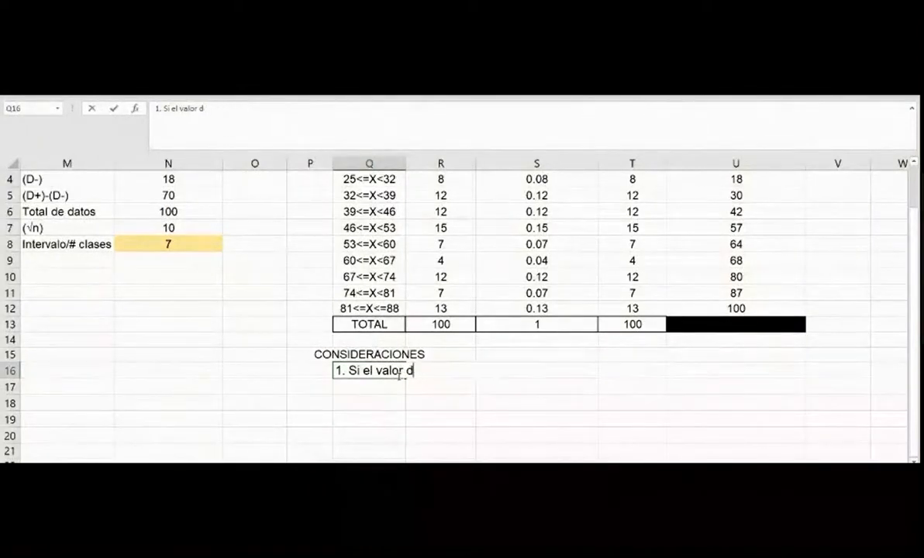
key("BackSpace")
type("de la rai")
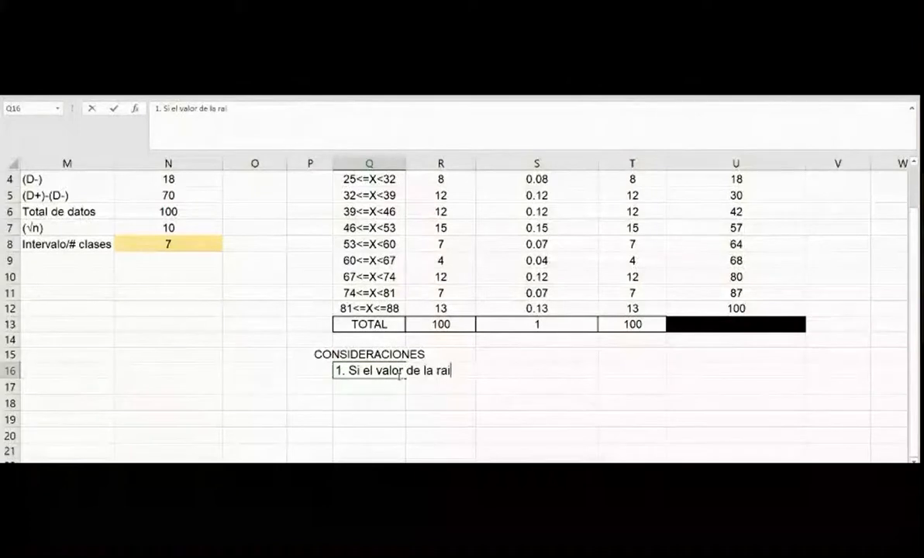
type("z de na")
key("BackSpace")
type("no ")
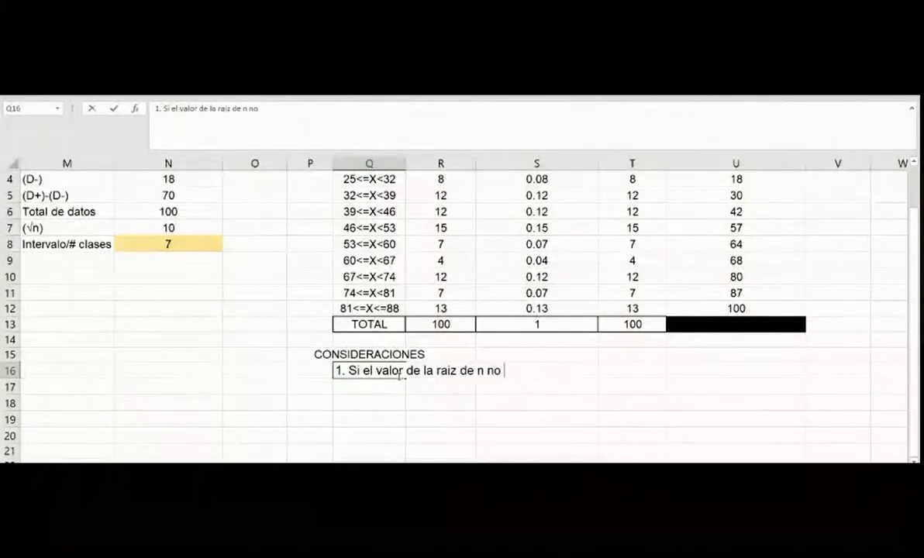
type("es entero se debe")
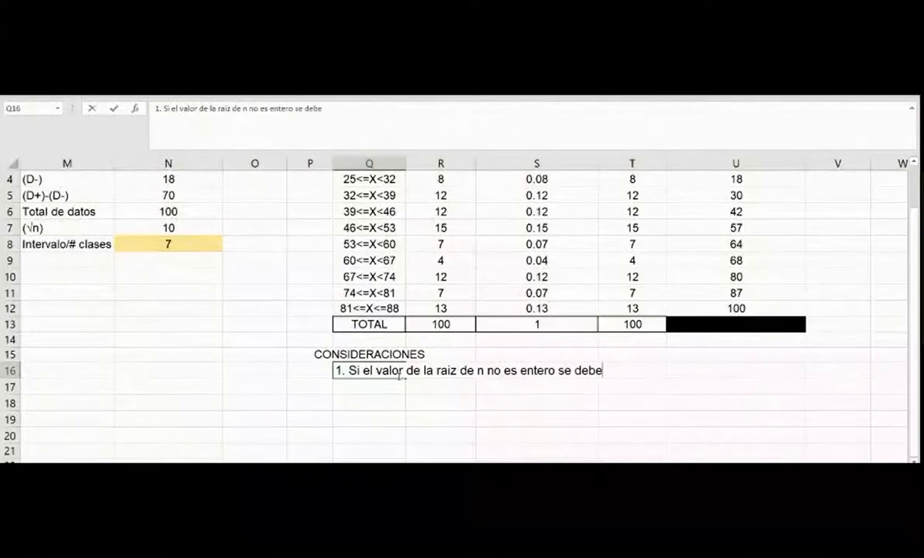
type("rá redond")
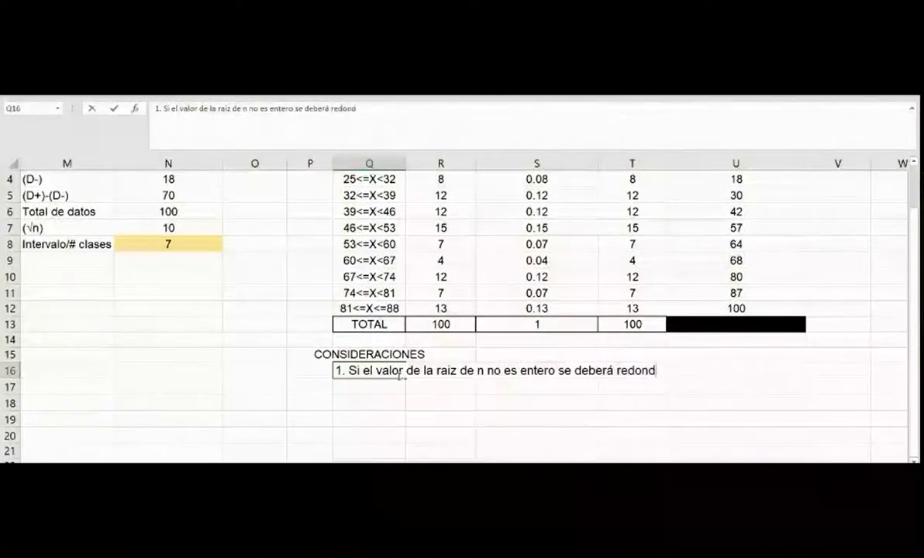
type("ear al enter")
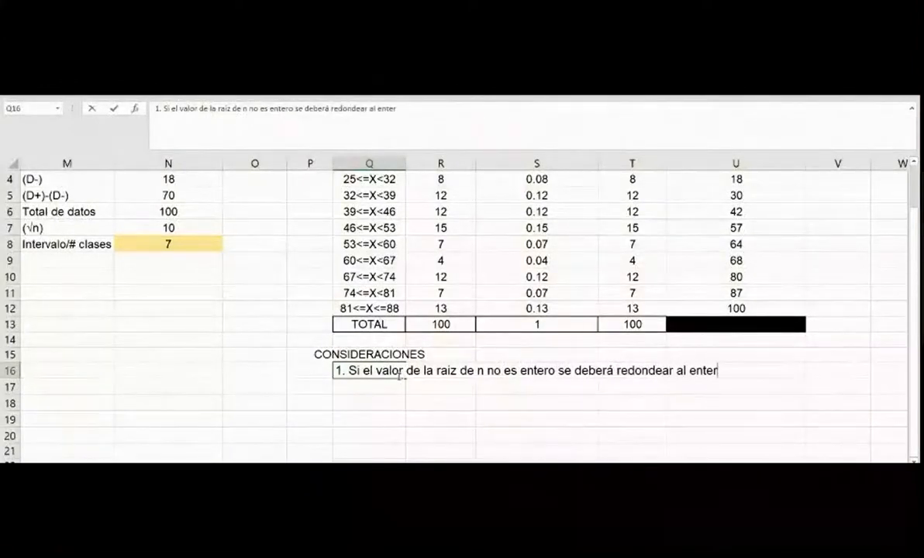
type("o supe")
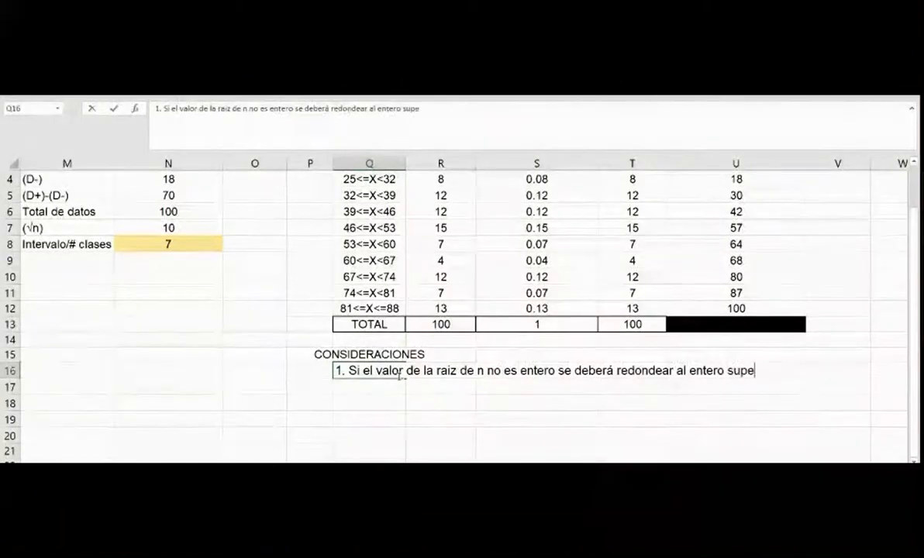
type("rior siguient")
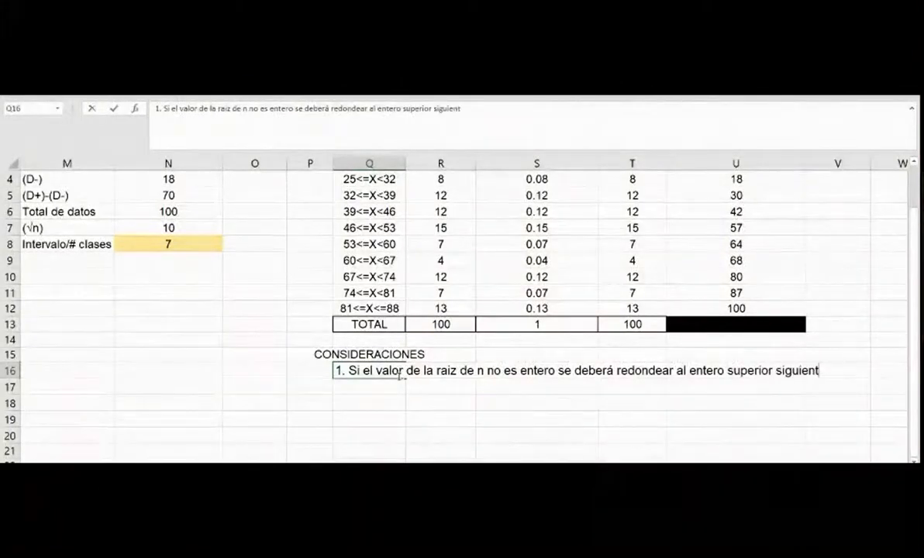
type("e: Ejemplo")
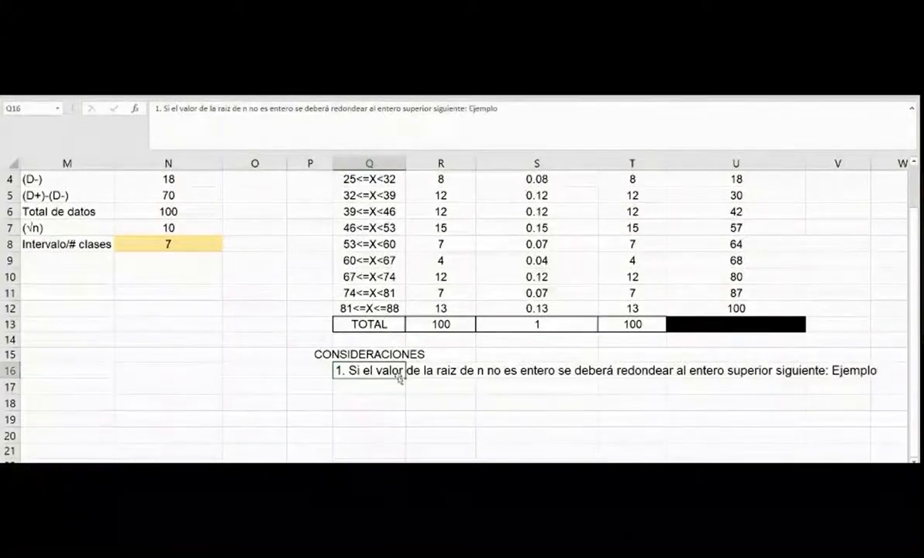
key("Return")
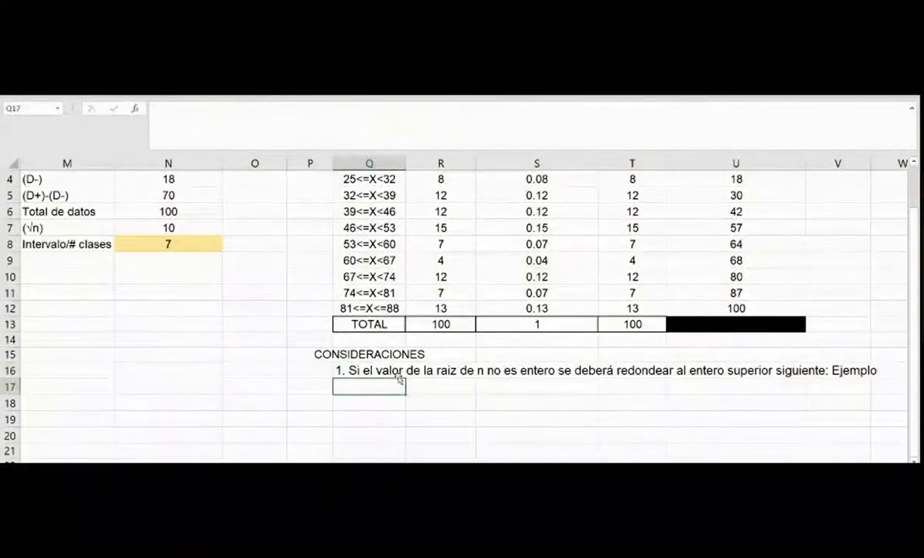
Calculate the example square root in cell Q17 with the formula =RAIZ(50).
key("Left")
key("Right")
type("=raiz(")
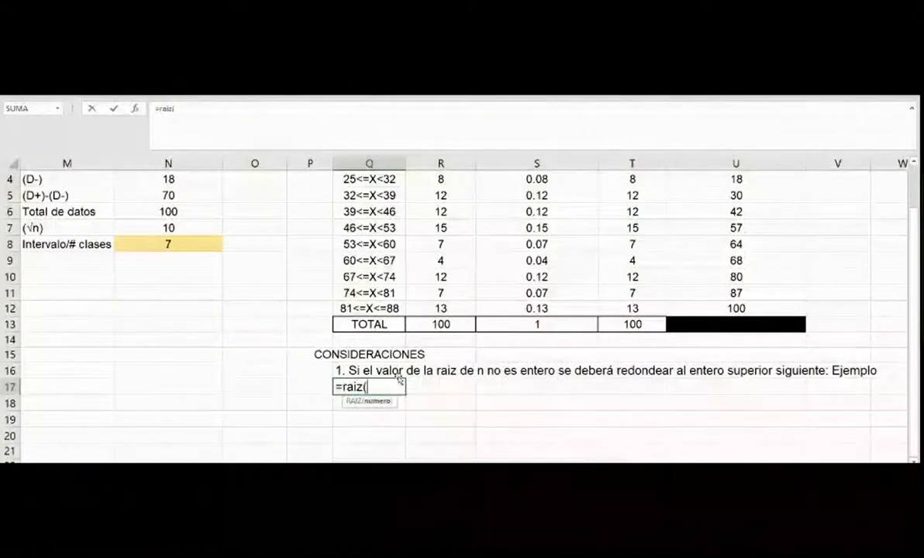
type("50)")
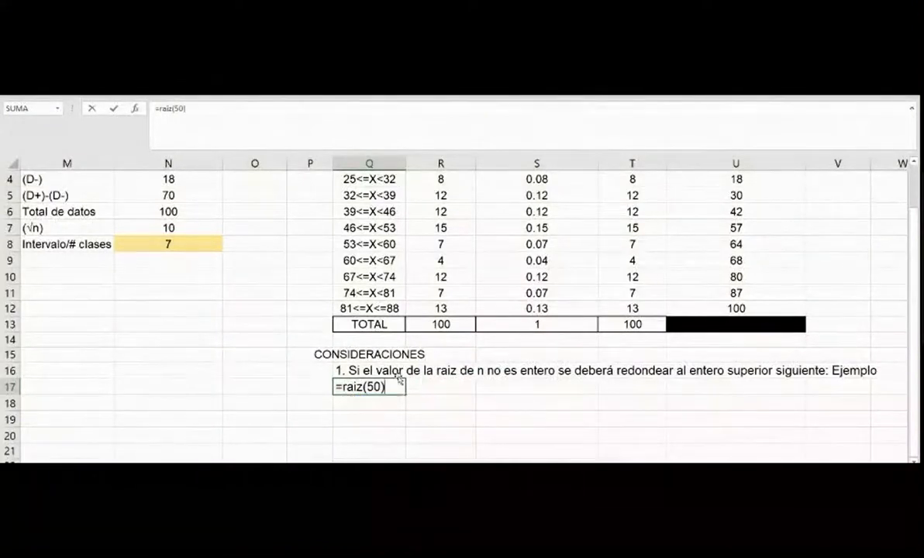
key("Return")
key("Up")
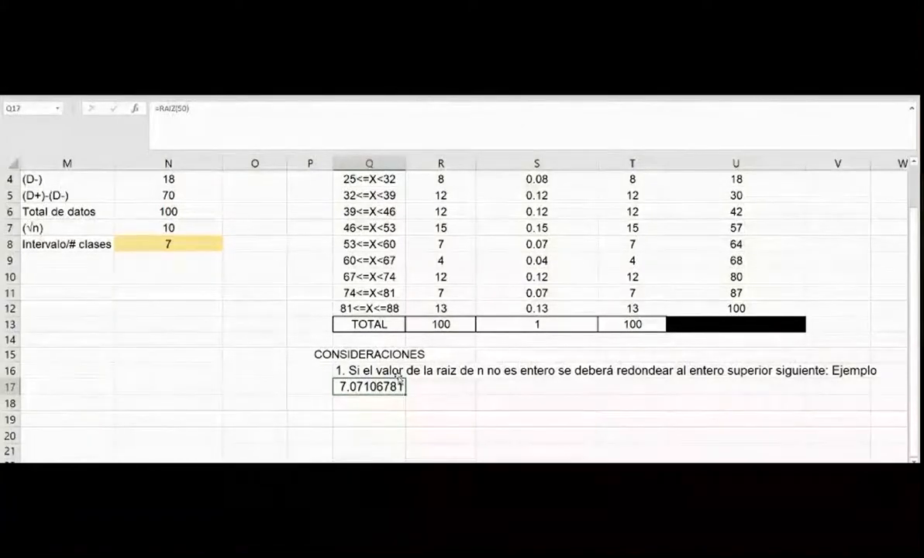
key("Down")
key("Up")
key("Down")
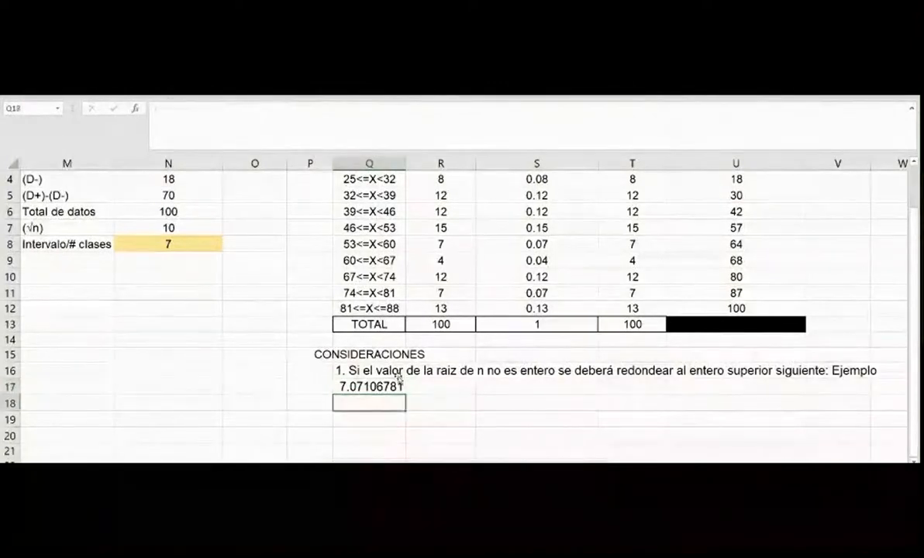
key("Up")
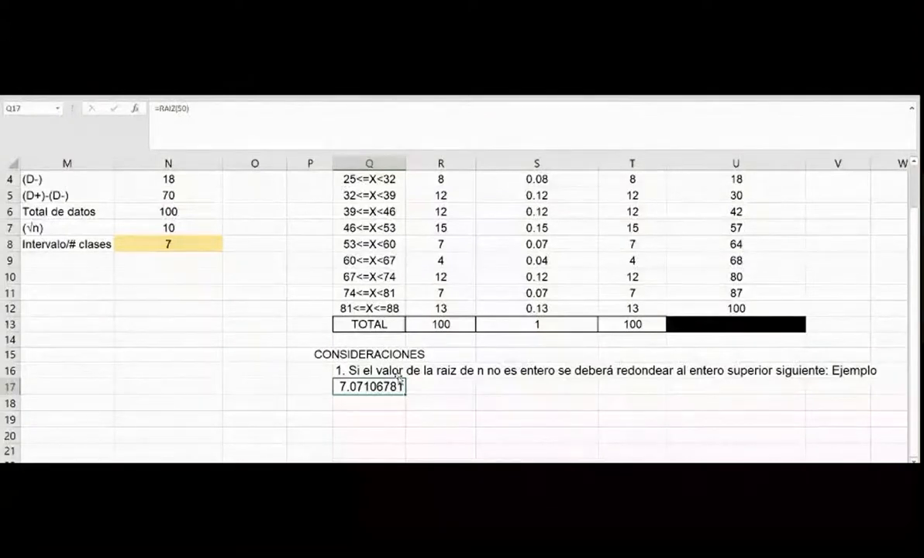
Enter "8 clases" in cell S17 as the rounded-up example and copy the formatting of cell Q17 onto it.
key("Right")
key("Right")
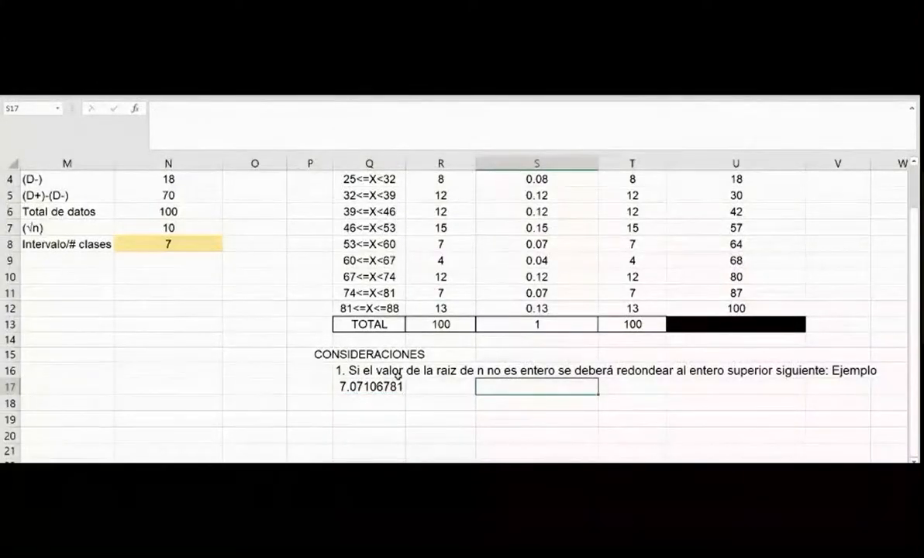
type("8 clases")
key("Return")
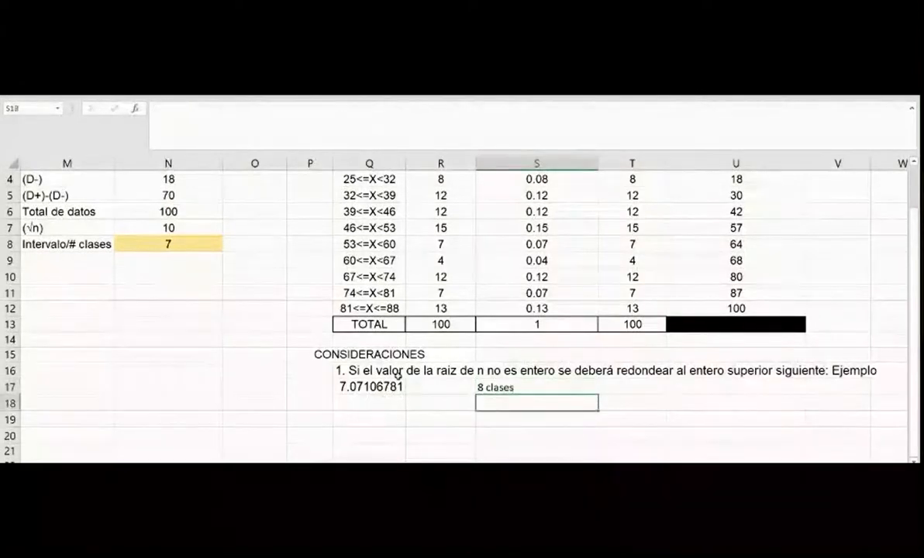
left_click(345, 385)
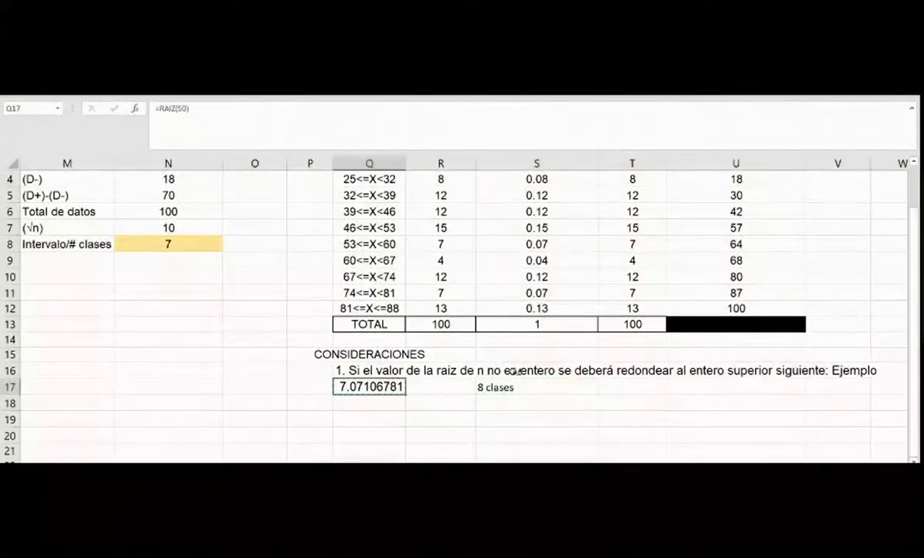
left_click(503, 386)
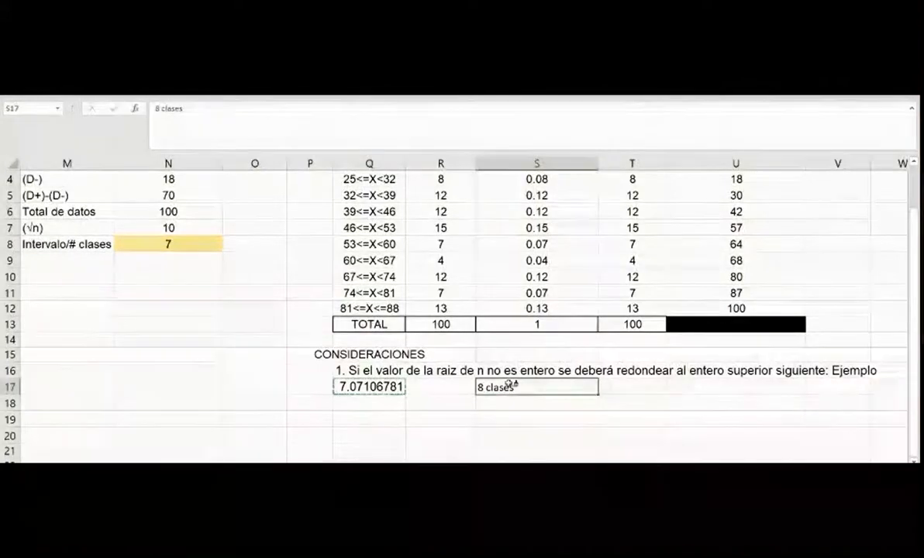
Enter in cell Q18 the note "2. Si el valor de la amplitud tiene decimales, estos deberán ser tomados en cuenta.".
left_click(350, 416)
left_click(347, 404)
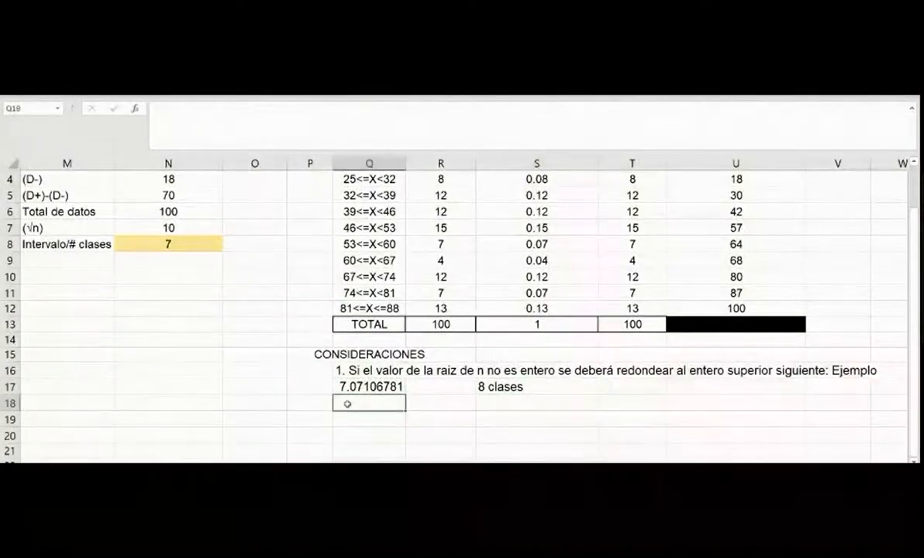
type("2.")
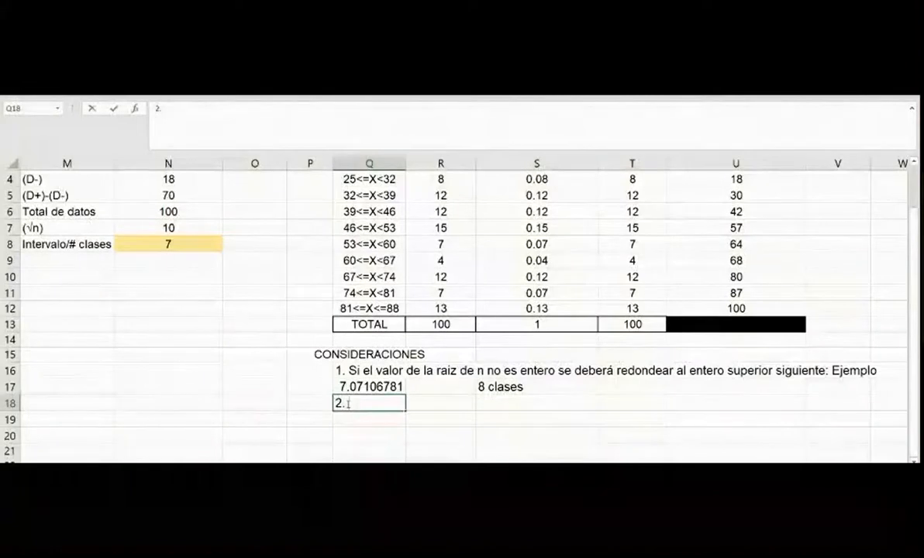
type(" Si el valor")
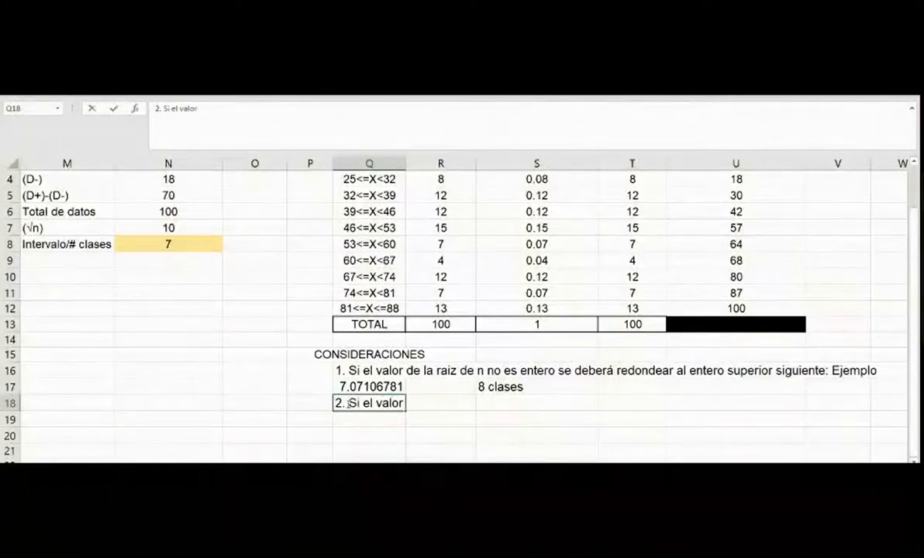
type(" de la amplit")
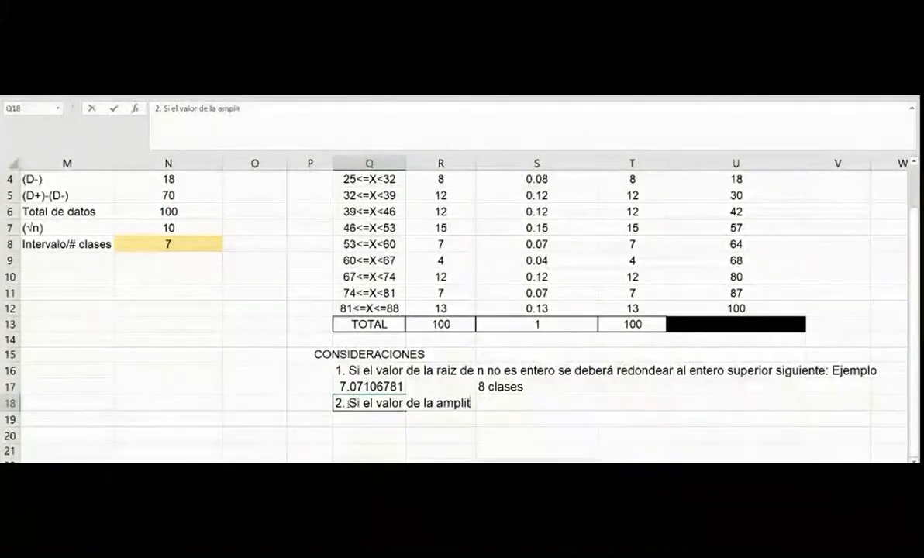
type("ud tiene deci")
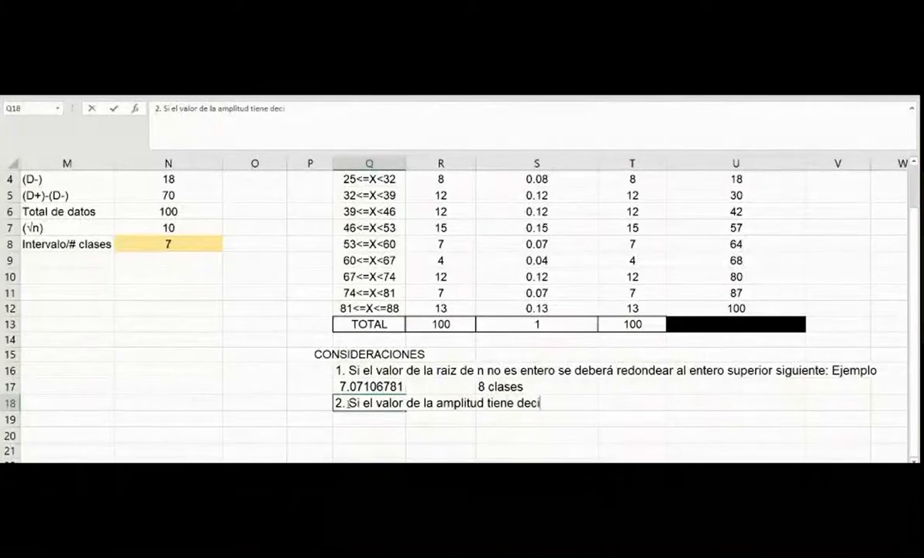
type("males, esto")
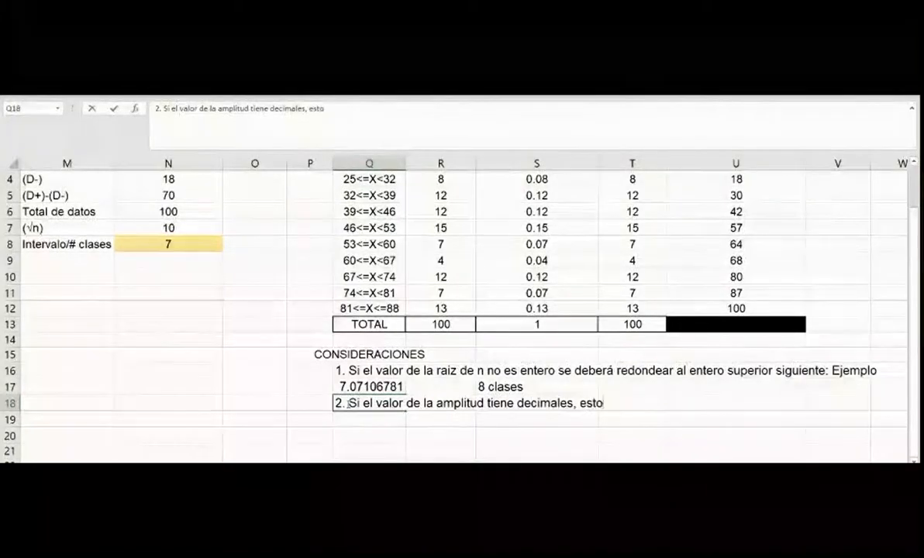
type("s deberán ser ")
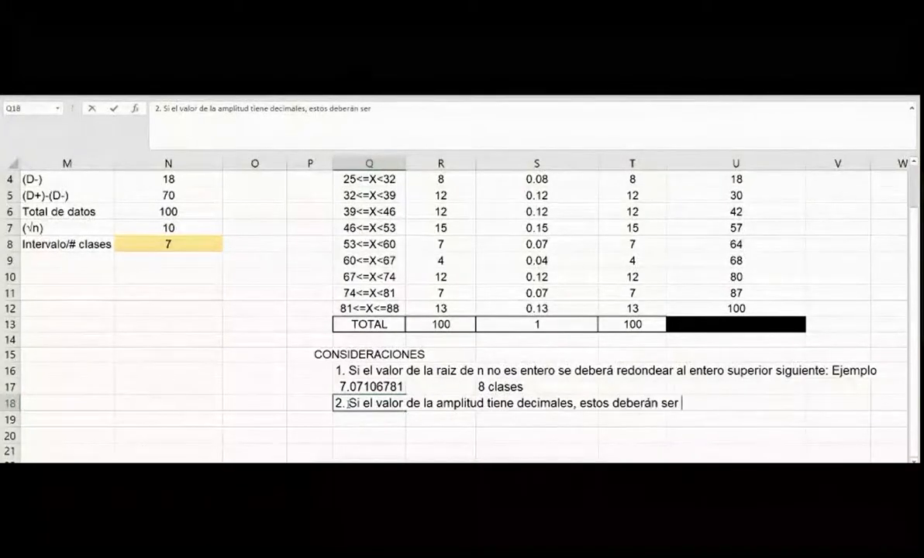
type("tomados en cuent")
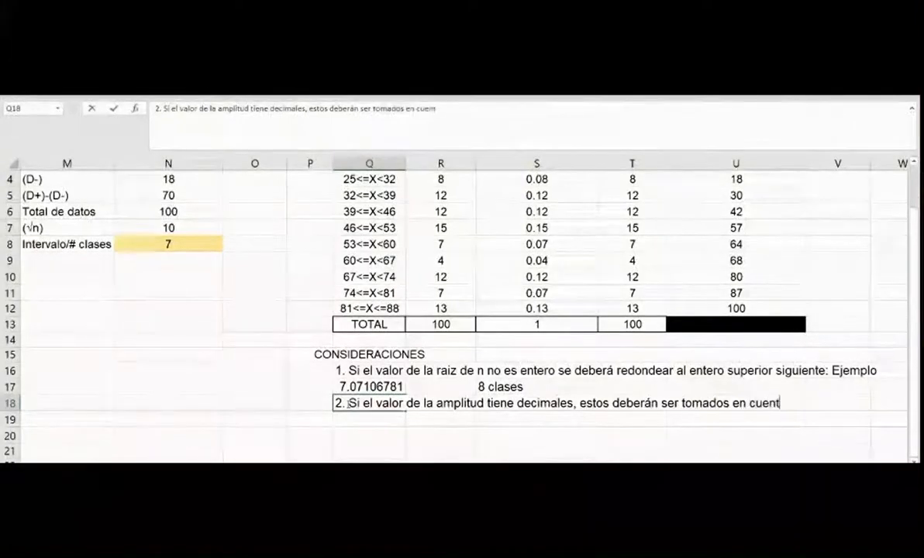
type("a.")
key("Return")
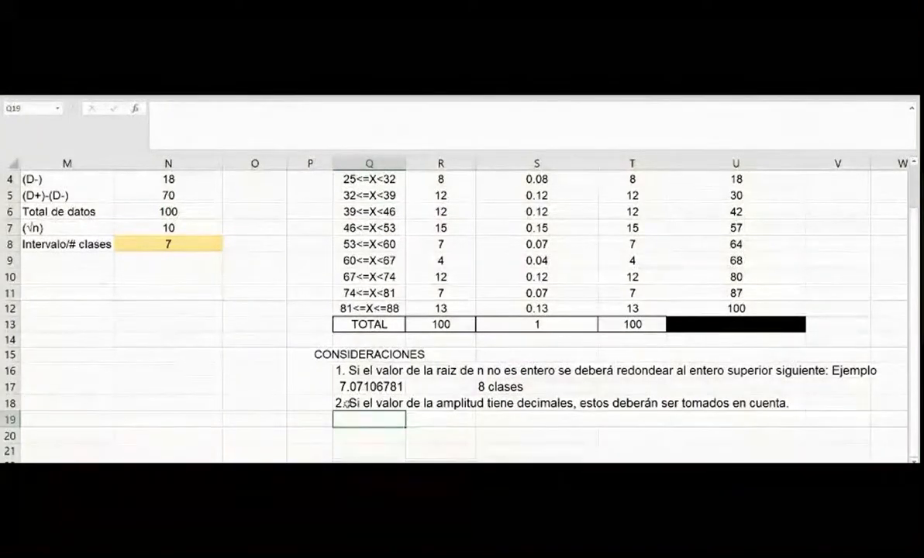
Review the completed sheet: the age data, the indicators, the frequency distribution table and the considerations notes.
scroll(375, 380, "up", 1)
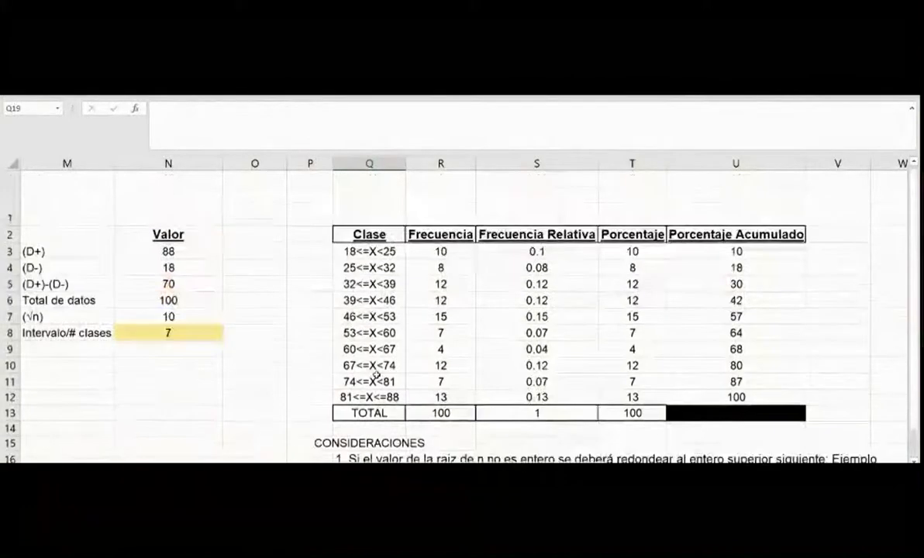
scroll(387, 368, "down", 1)
scroll(389, 366, "up", 1)
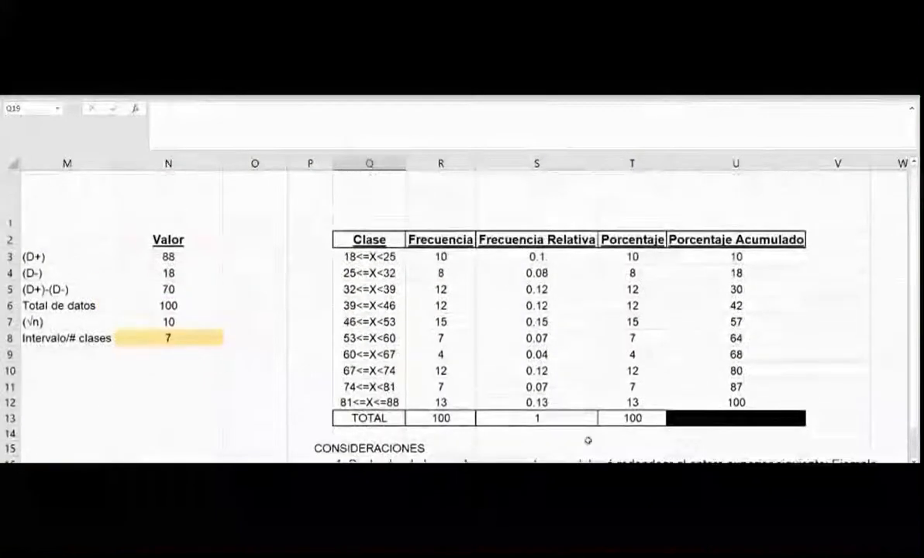
left_click_drag(801, 469, 733, 470)
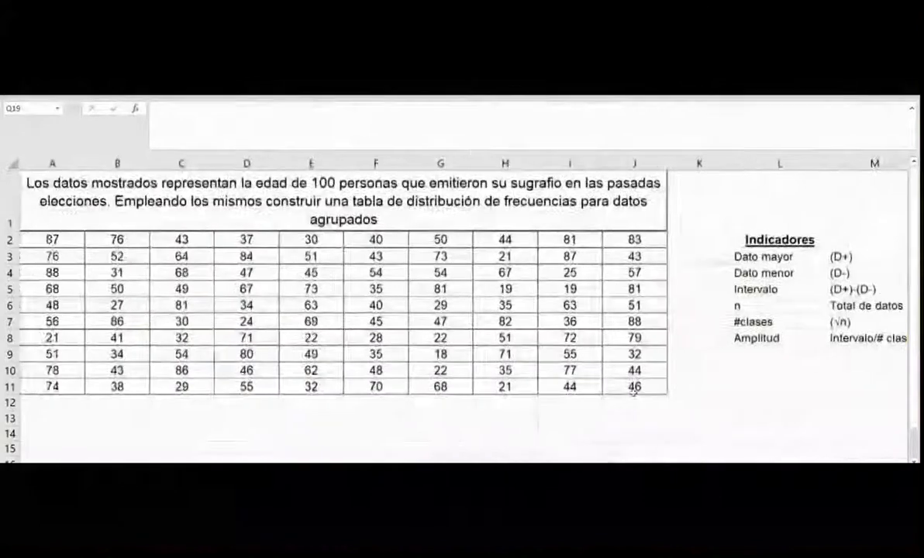
scroll(647, 404, "down", 1)
scroll(789, 388, "right", 6)
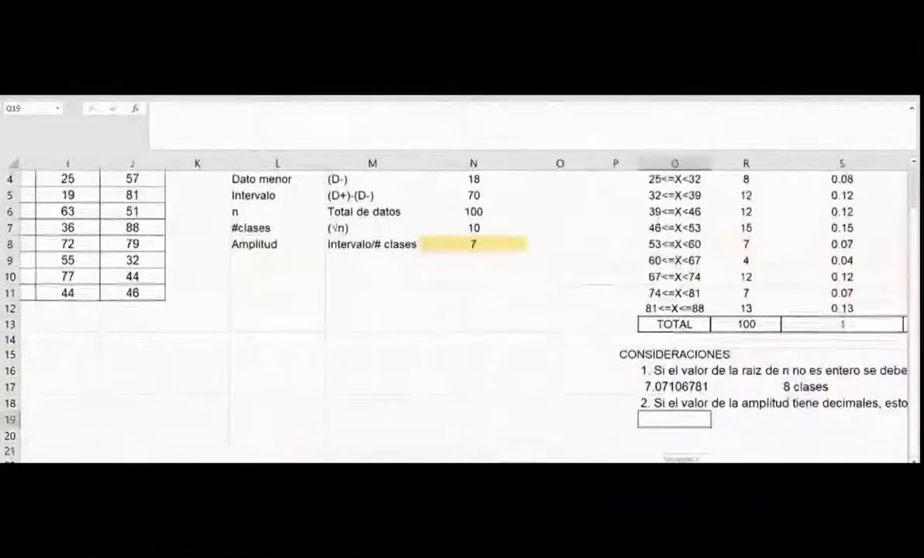
scroll(789, 387, "up", 1)
scroll(686, 321, "down", 1)
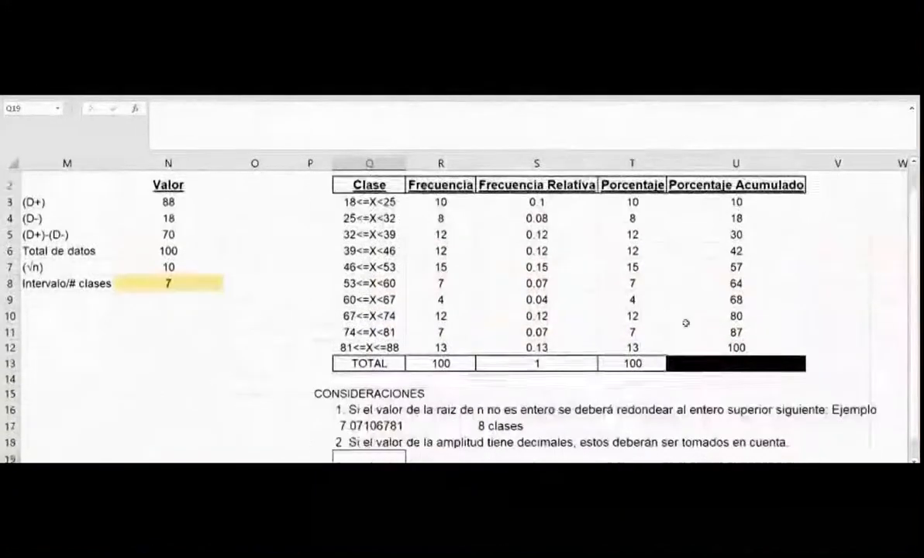
scroll(686, 322, "up", 1)
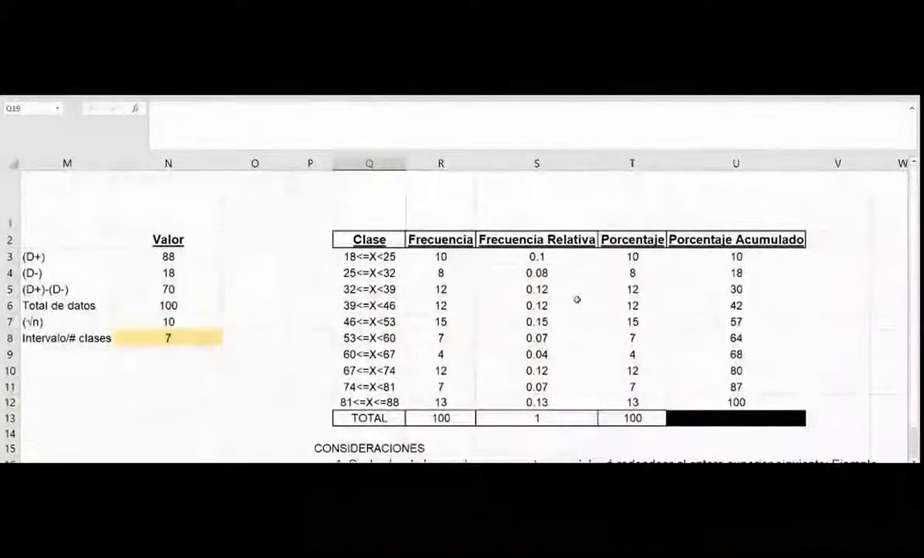